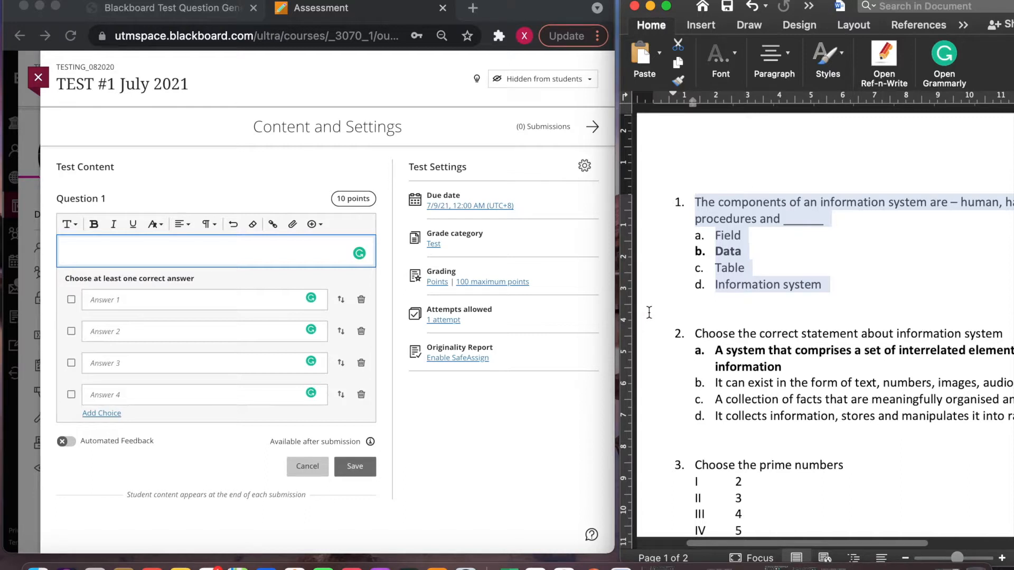
Copy question 1 with its four answer options from the Word document into the Question 1 text of the test.
click(743, 209)
drag(698, 204, 856, 304)
key(super+c)
click(140, 258)
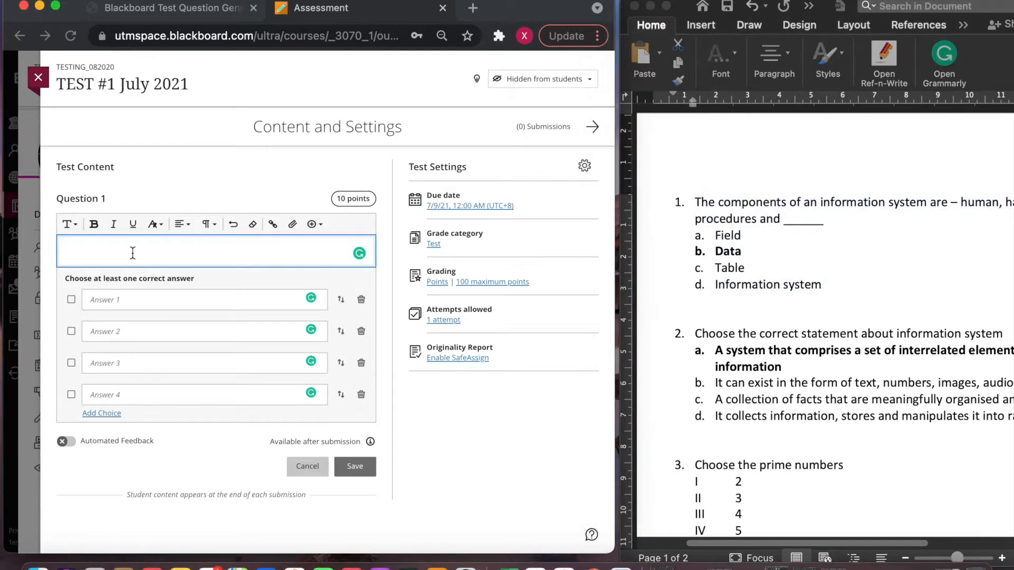
key(super+v)
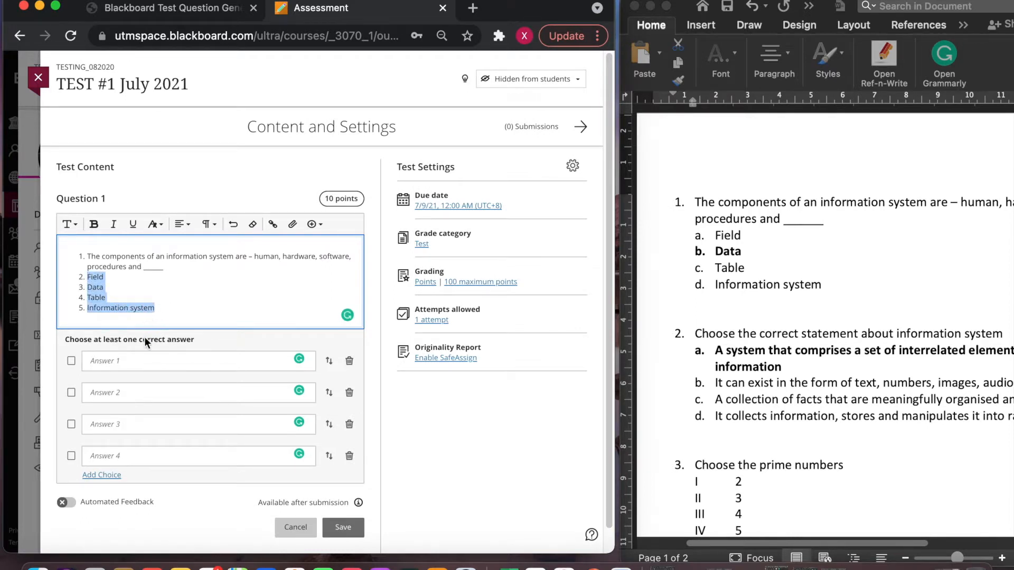
Close the TEST #1 July 2021 assessment without saving the pasted question.
click(103, 362)
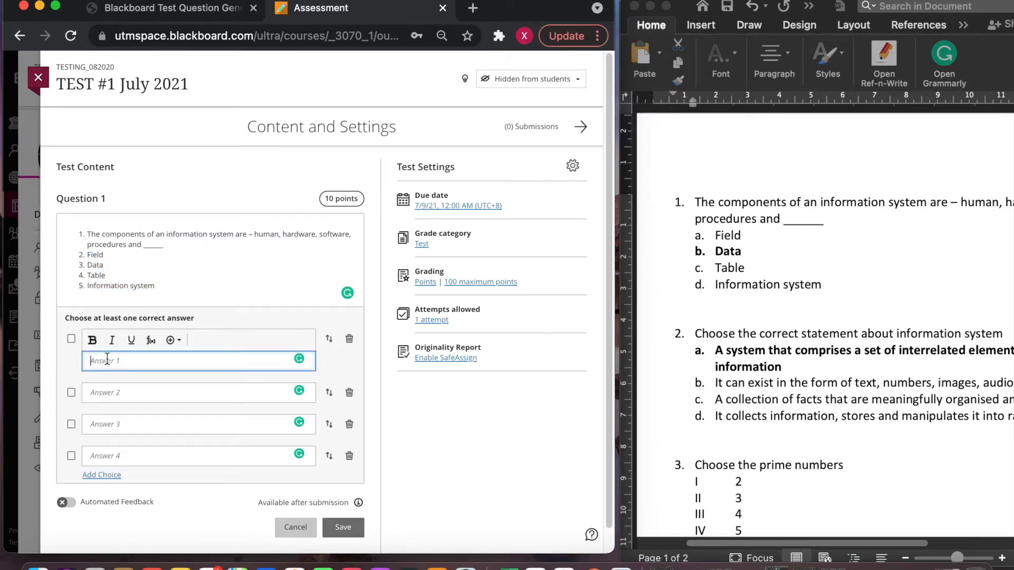
click(165, 287)
drag(165, 288, 75, 255)
scroll(731, 373, down, 2)
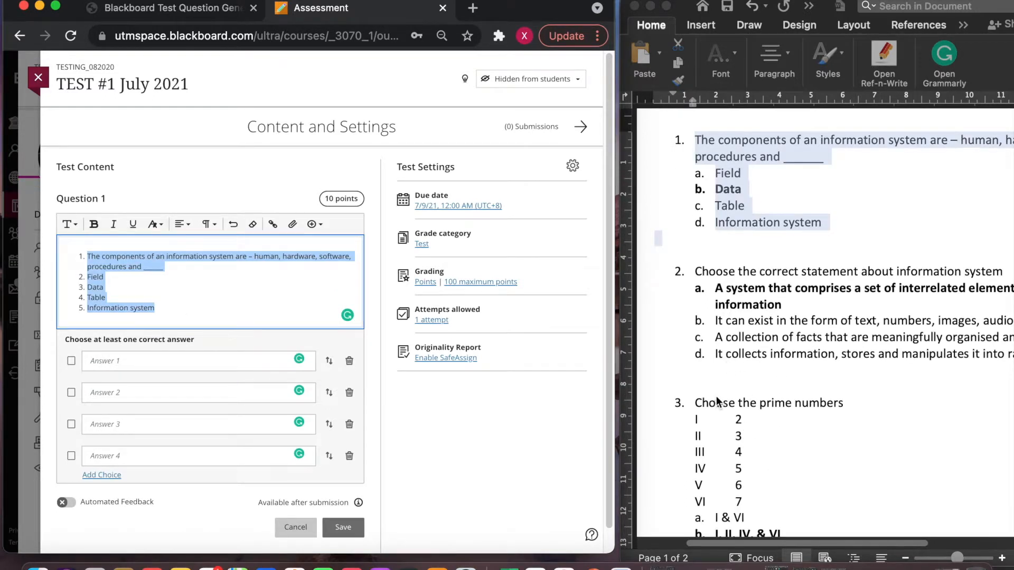
scroll(720, 404, down, 2)
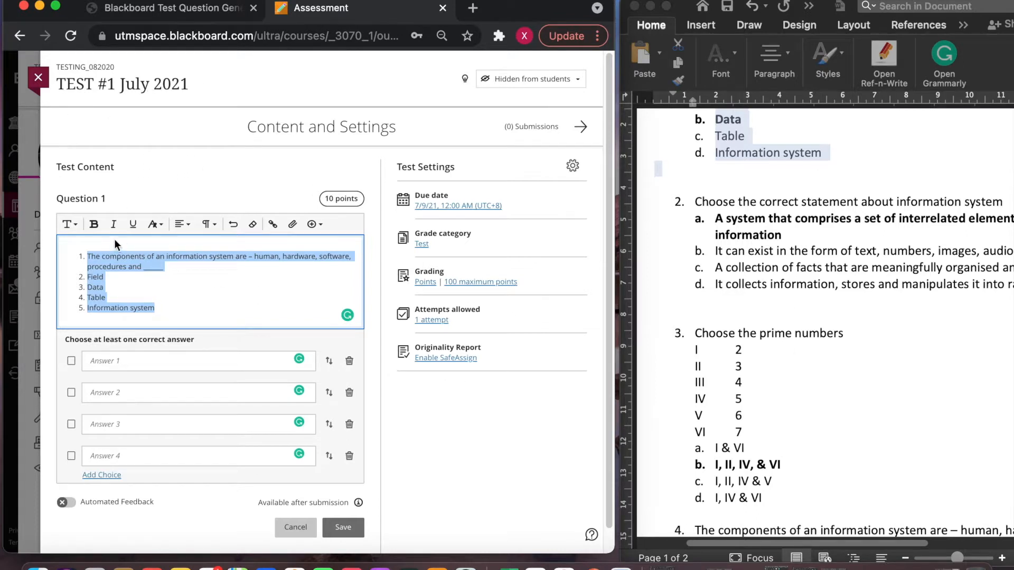
click(38, 79)
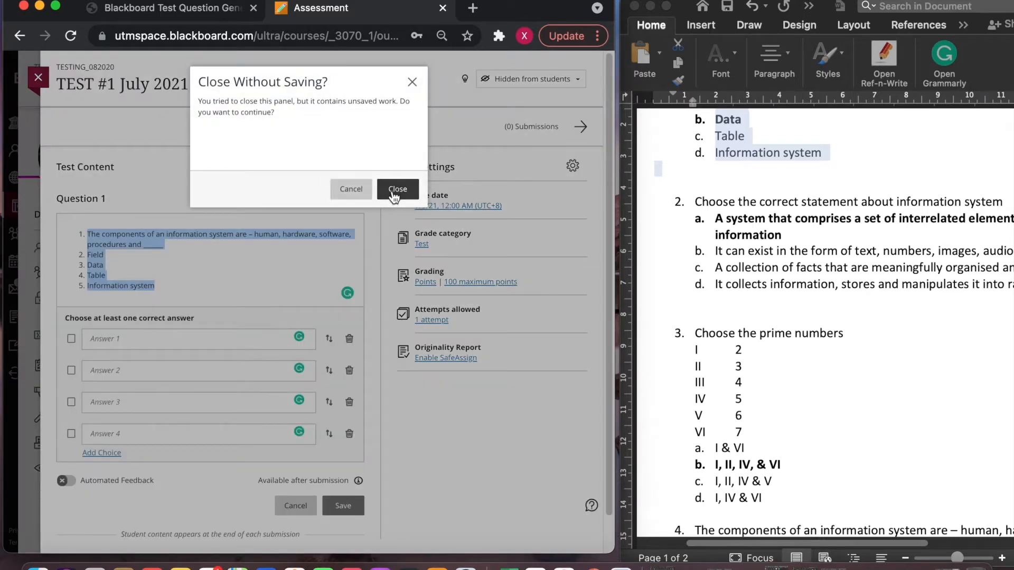
click(392, 193)
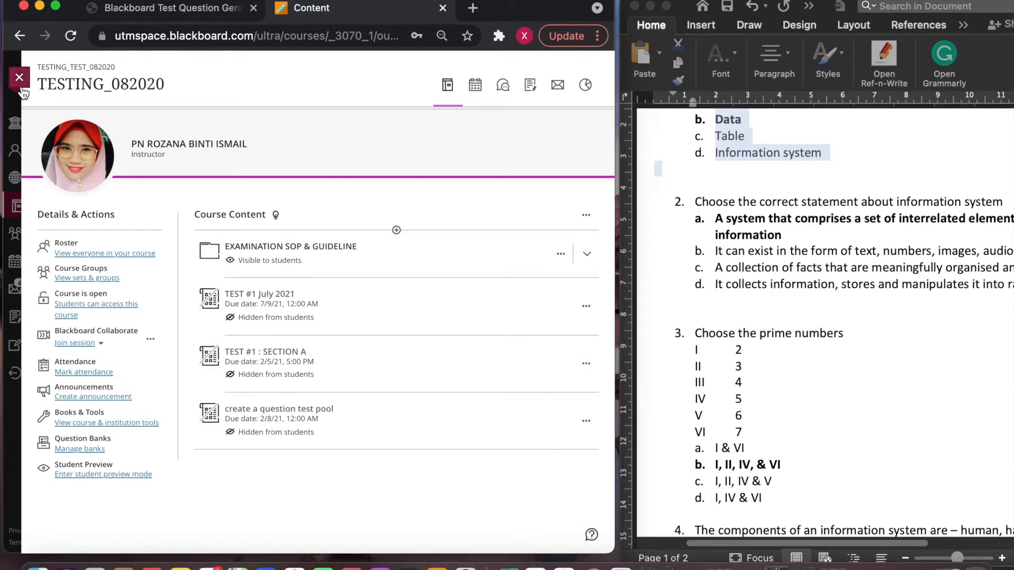
Switch to the Blackboard Test Generator page at ed.oc.edu and highlight its web address.
click(175, 12)
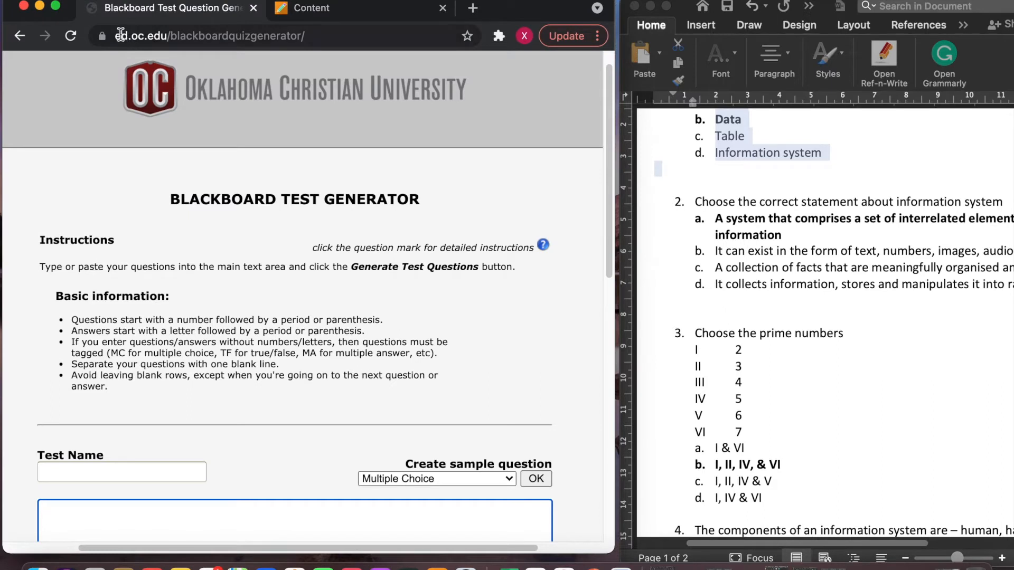
drag(115, 36, 322, 39)
click(322, 40)
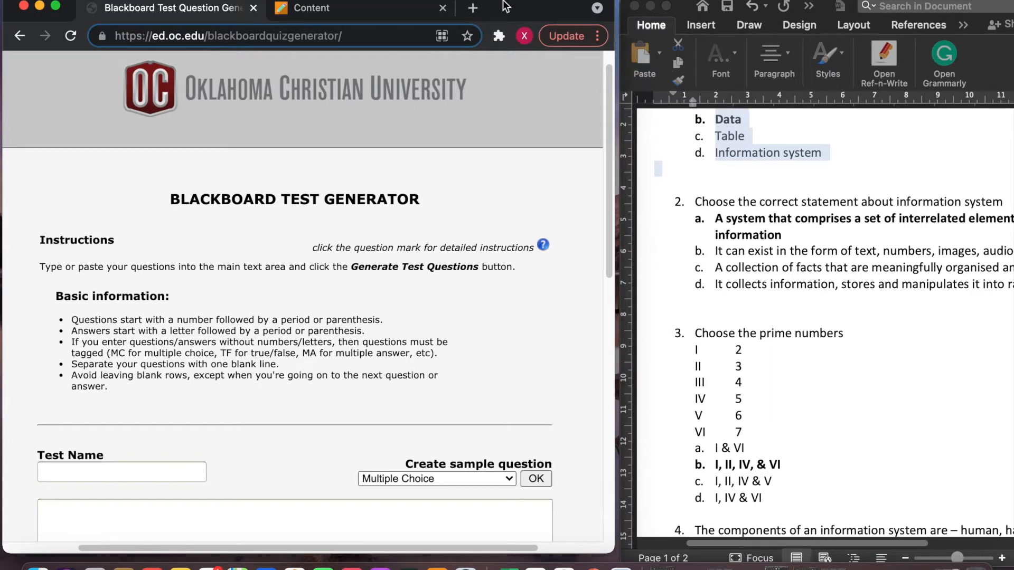
Search Google in a new tab for "blackboard quiz generator" and open the ed.oc.edu Blackboard Test Question Generator result.
click(473, 9)
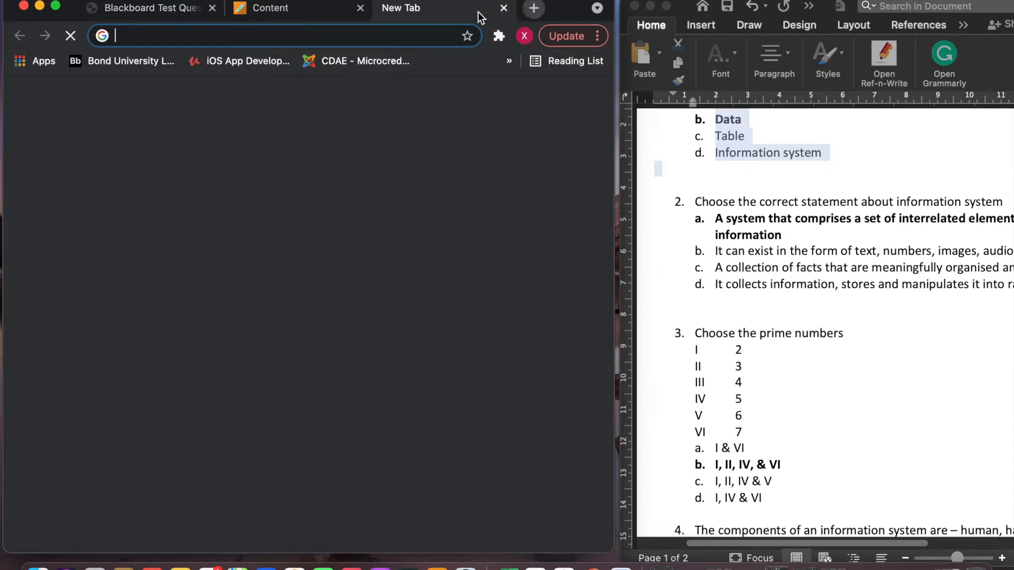
text(blackboard quiz generator)
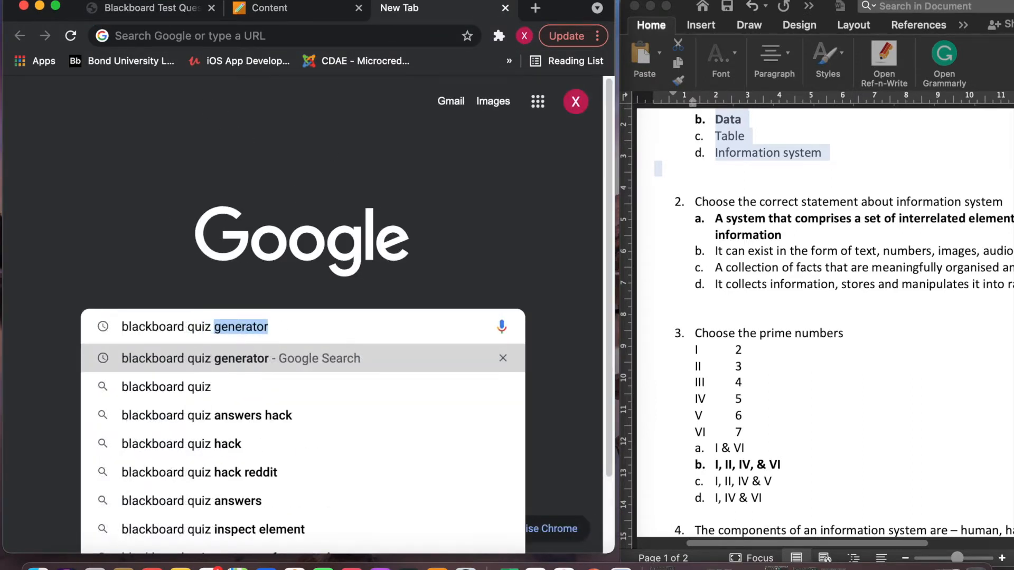
key(Return)
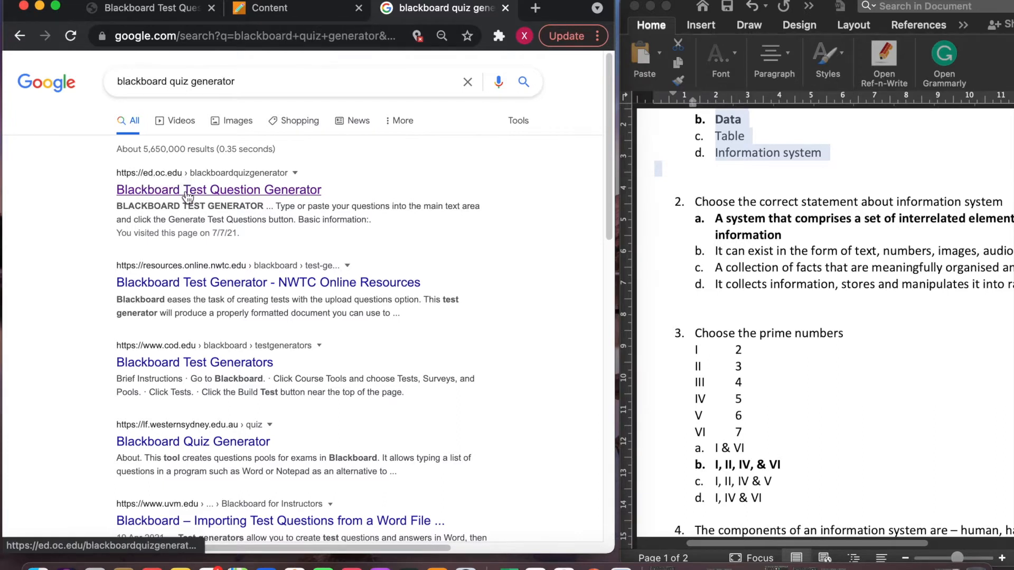
click(210, 192)
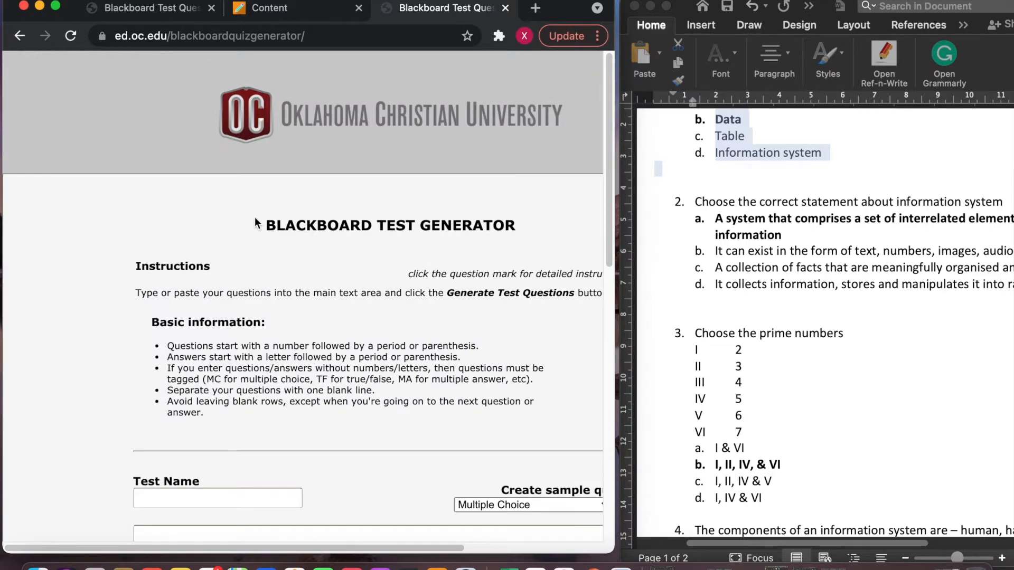
Look over the newly opened generator page and close its duplicate tab.
scroll(259, 227, down, 3)
scroll(407, 145, up, 3)
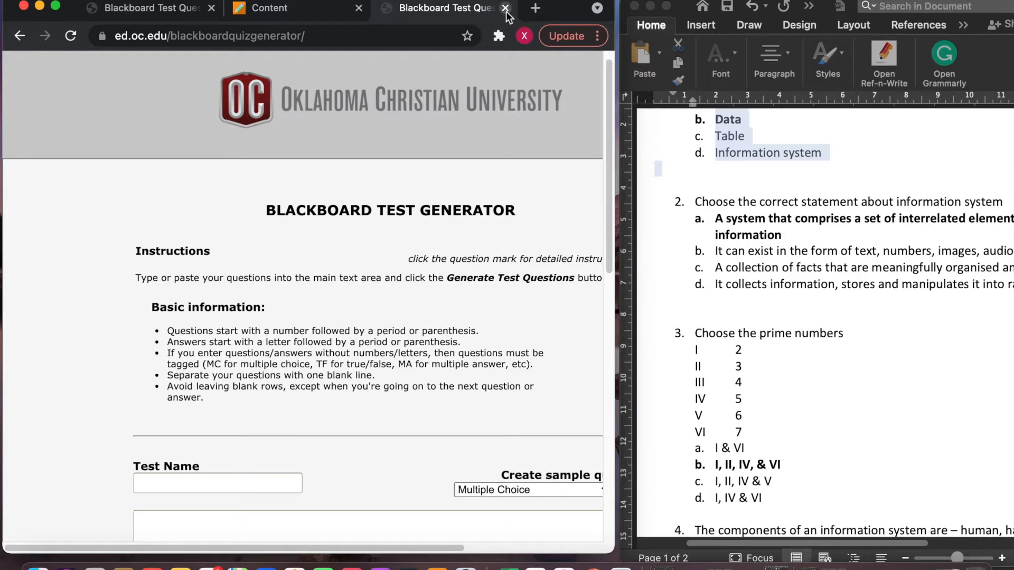
key(super+w)
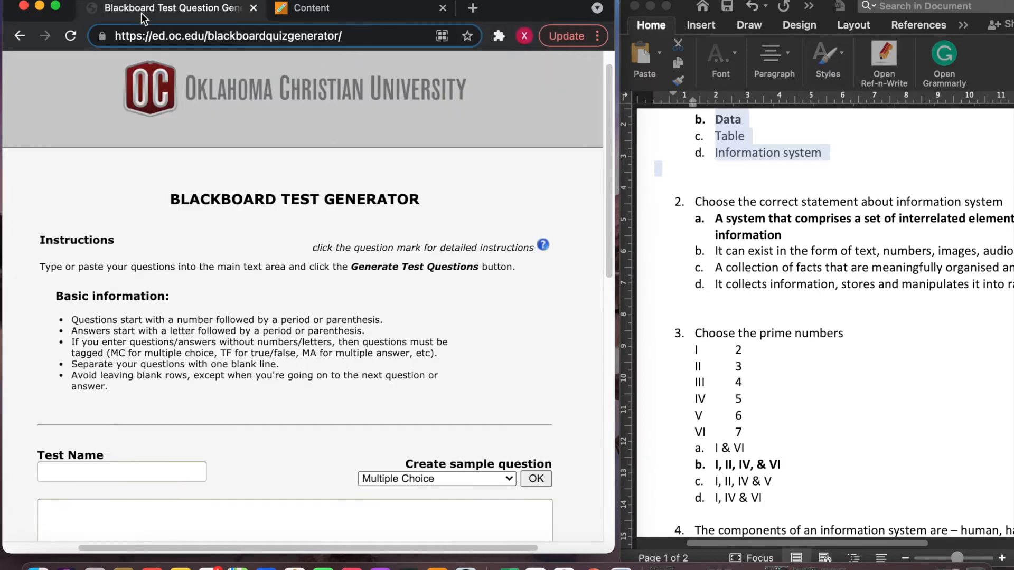
Enter ddwc2453Test1 as the test name in the Blackboard Test Generator.
scroll(165, 252, down, 5)
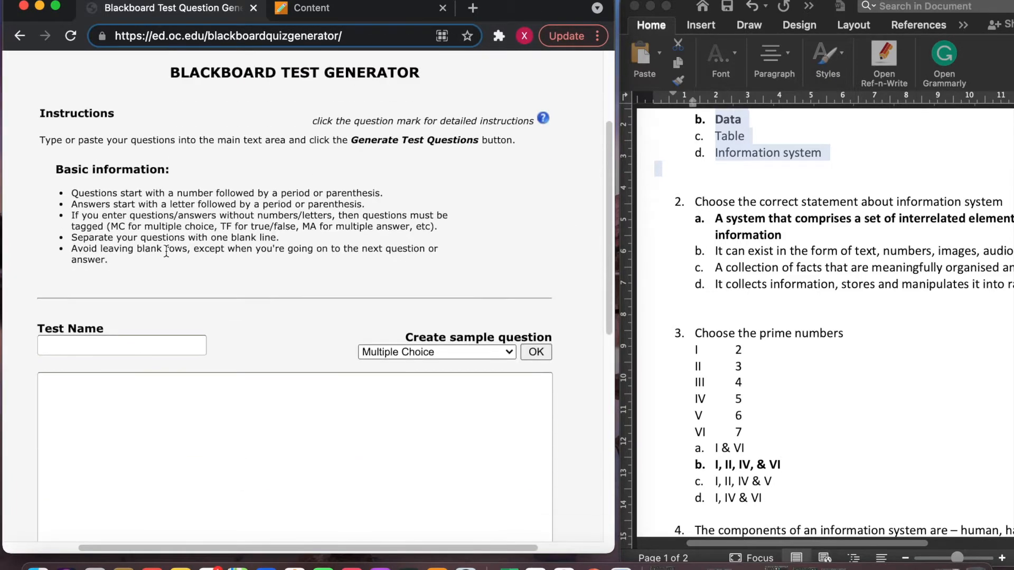
scroll(165, 251, down, 5)
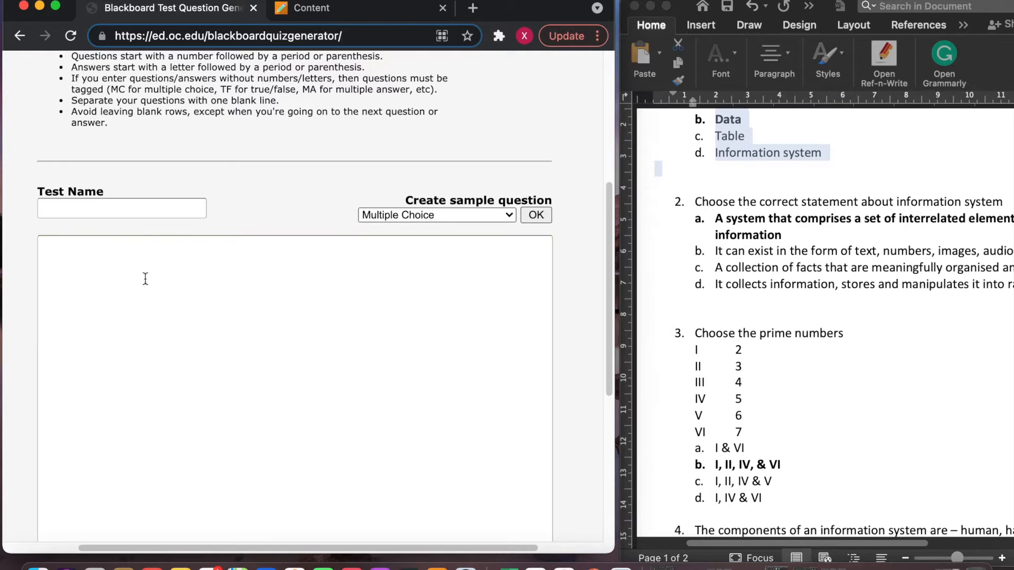
scroll(210, 294, up, 10)
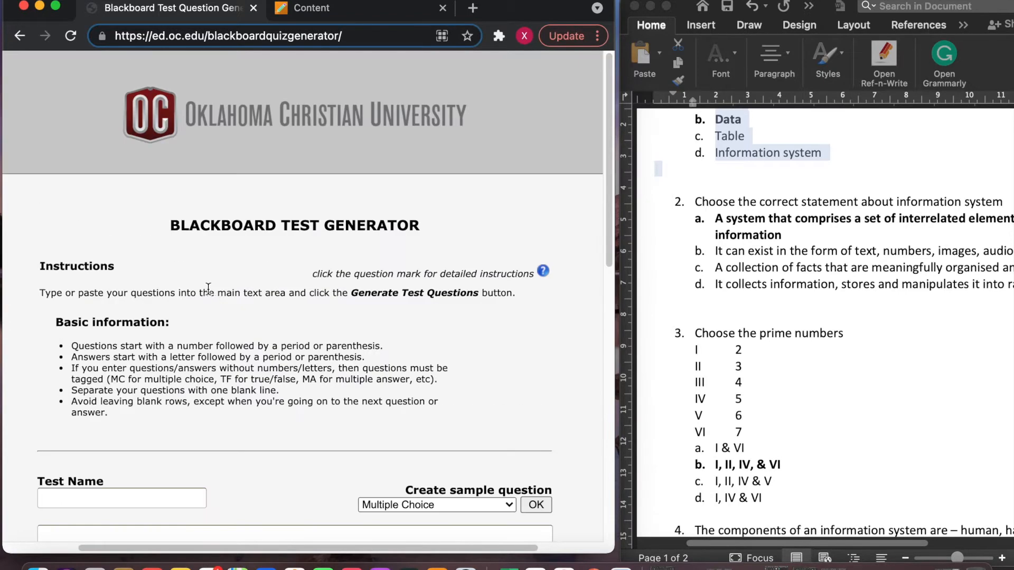
scroll(208, 290, down, 12)
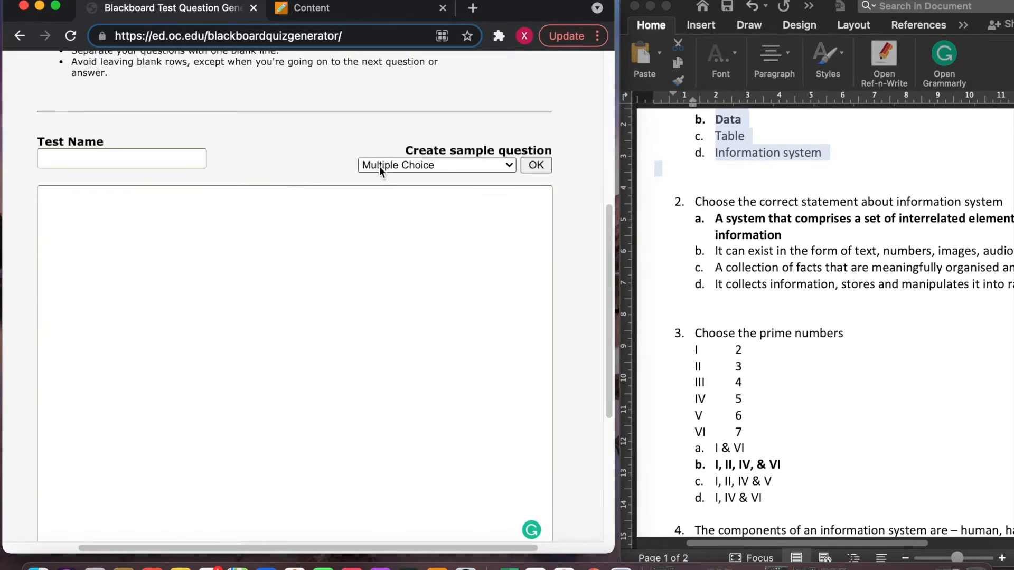
click(109, 157)
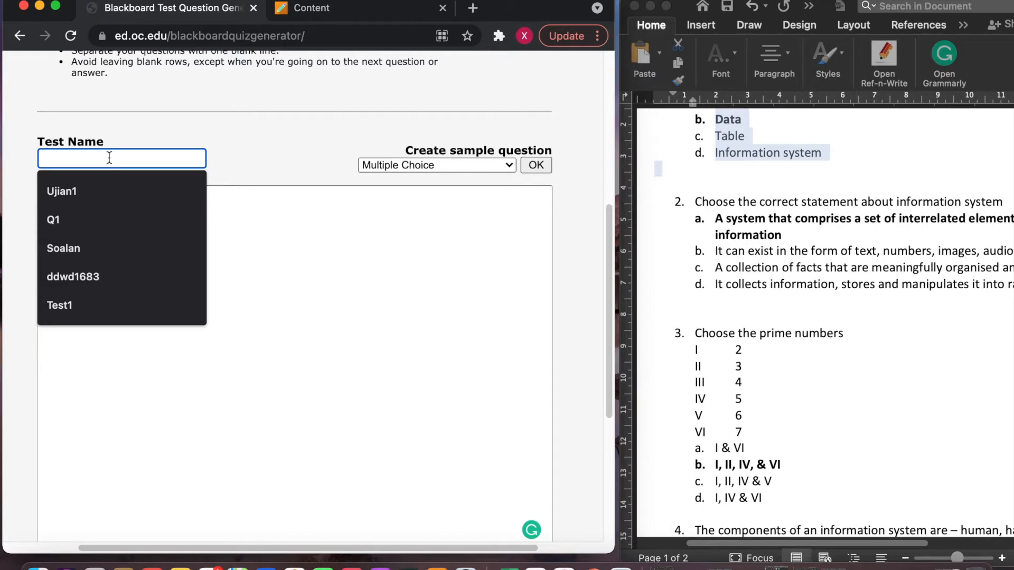
text(ddwc)
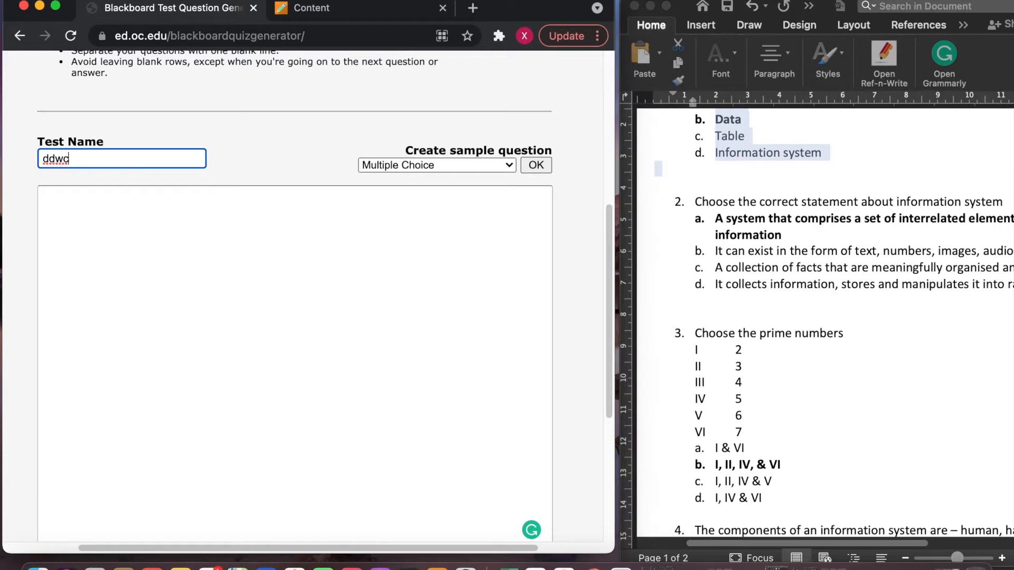
text(2453Test1)
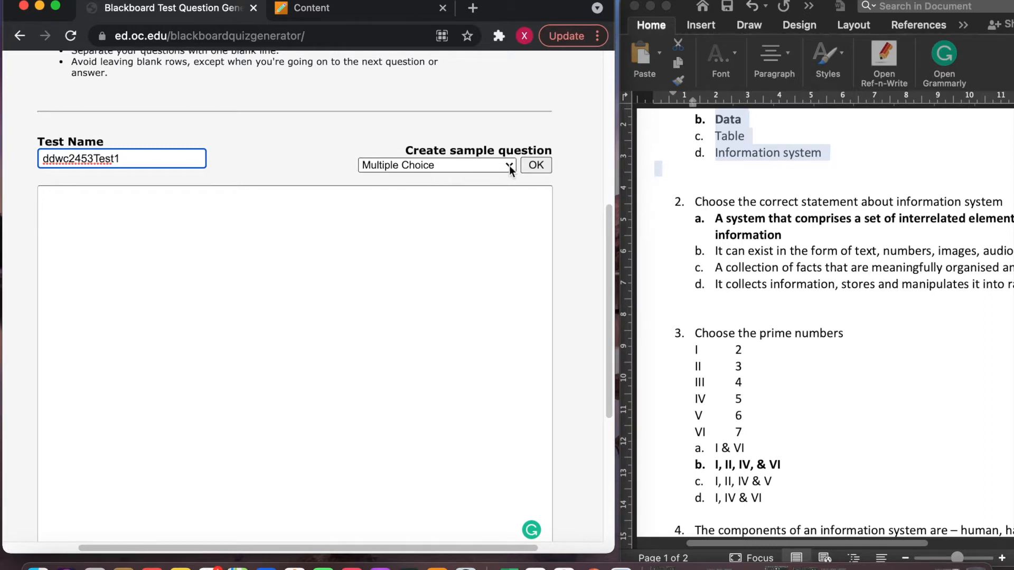
Create a Multiple Choice sample question in the generator's question area.
click(508, 165)
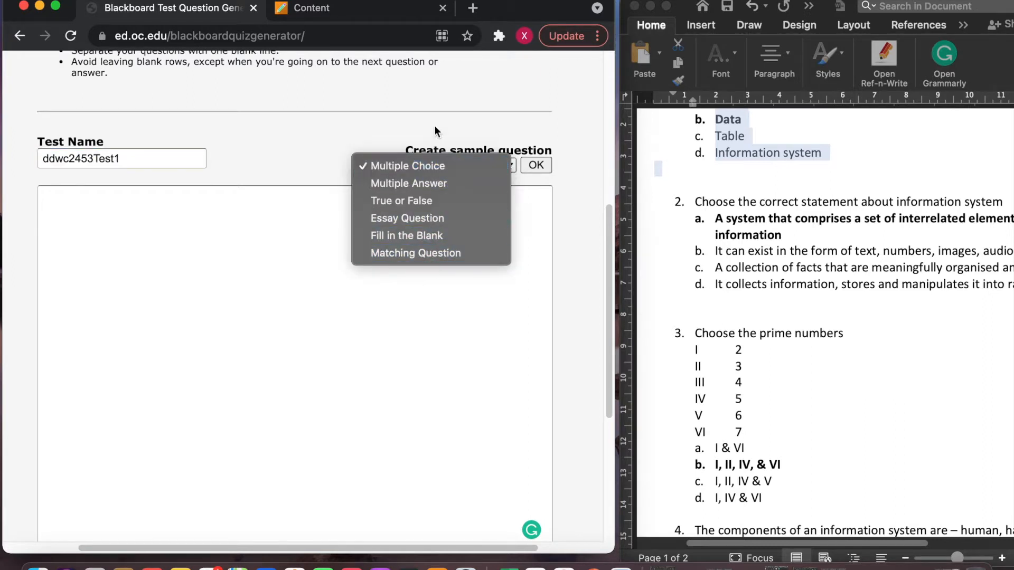
click(440, 166)
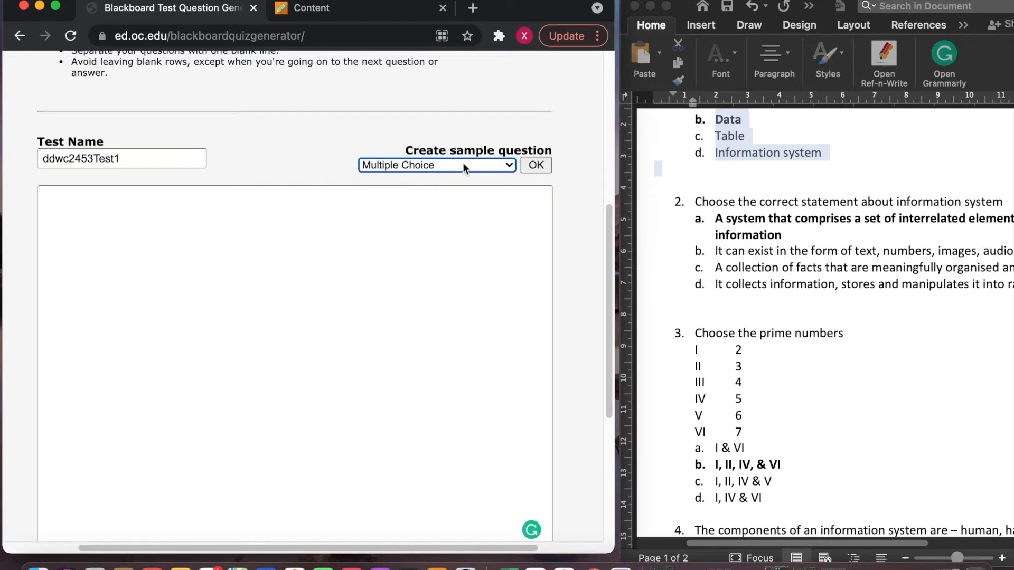
click(536, 165)
scroll(423, 258, down, 10)
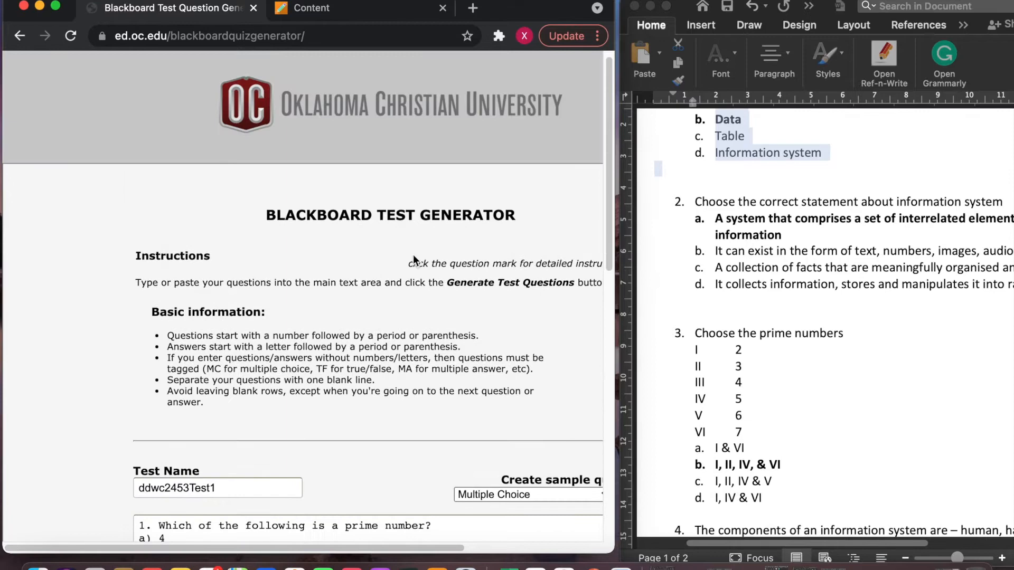
scroll(413, 255, down, 5)
Examine how the sample question's number, lettered answers and marked correct answer are formatted.
click(192, 257)
drag(140, 220, 195, 256)
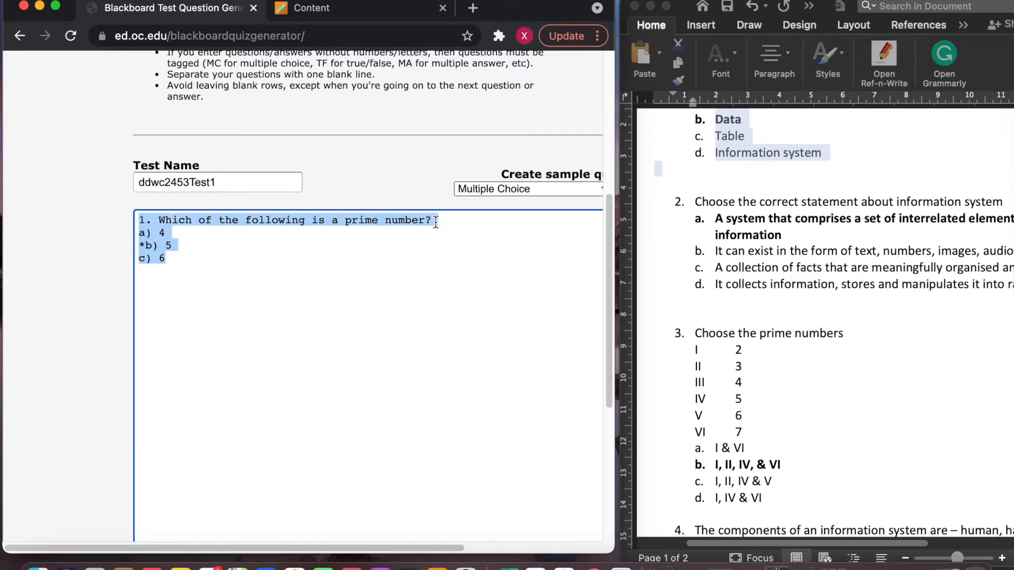
mouse_move(143, 239)
mouse_down()
mouse_move(162, 239)
mouse_move(159, 256)
mouse_move(138, 232)
mouse_up()
click(176, 236)
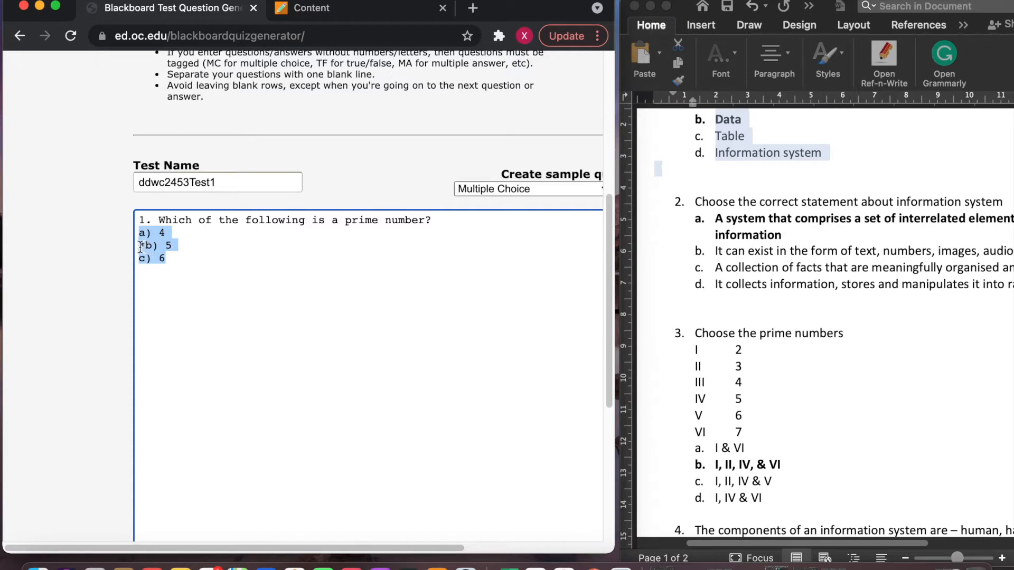
click(182, 255)
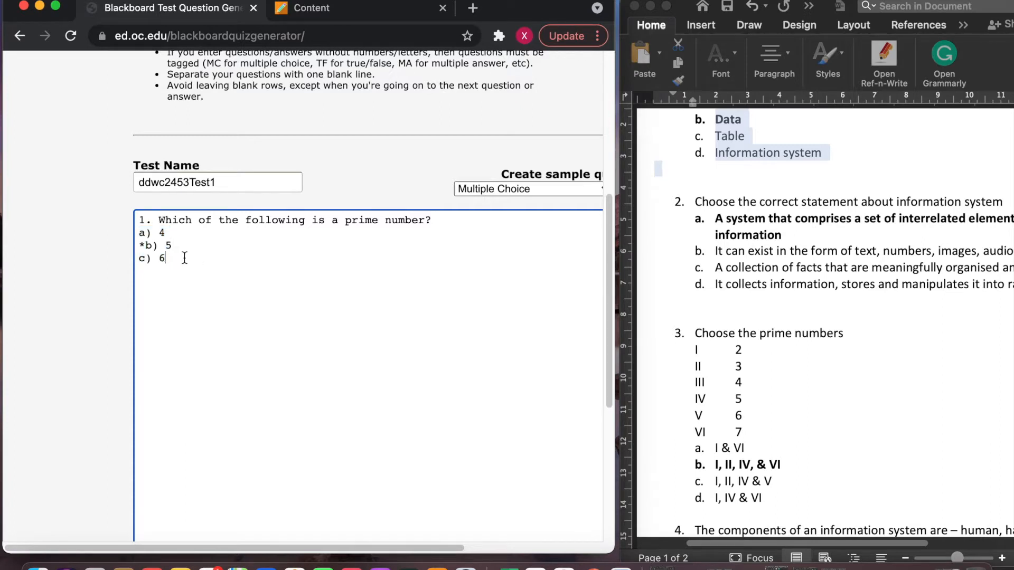
click(152, 234)
Copy question 1 and its answers a to d from the Word document and paste them below the sample question.
click(708, 226)
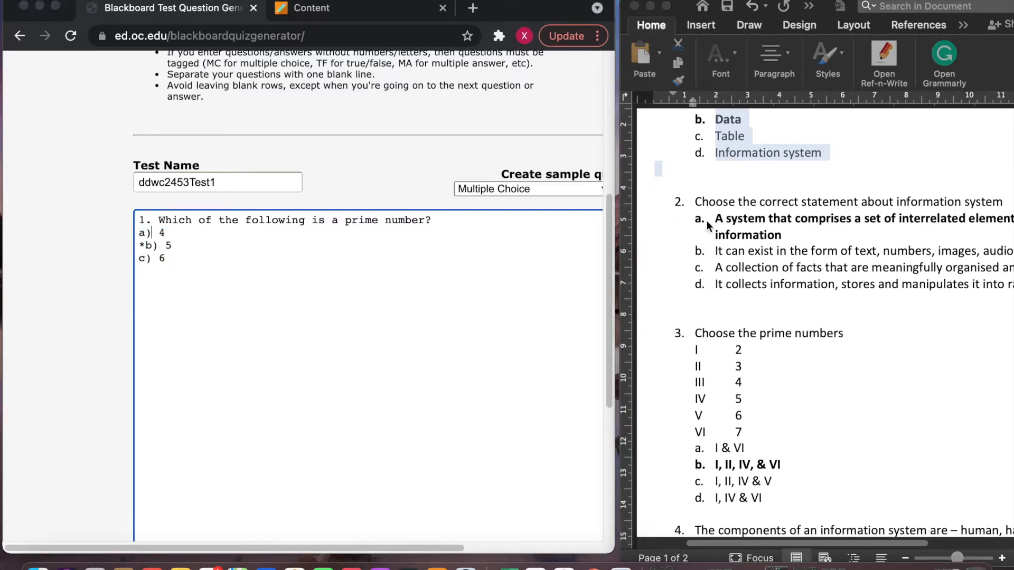
scroll(710, 222, up, 4)
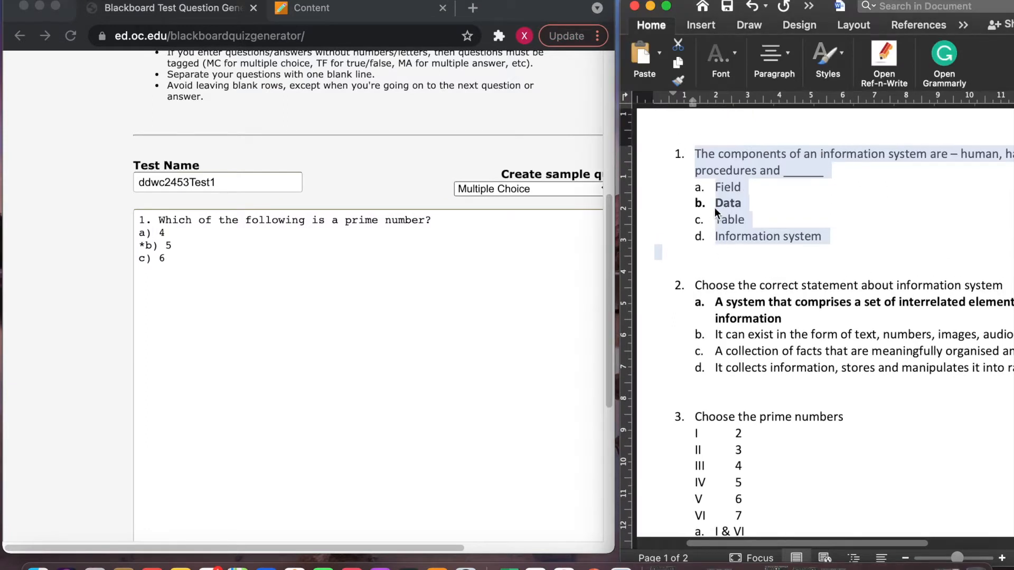
click(714, 217)
drag(686, 155, 824, 238)
click(202, 284)
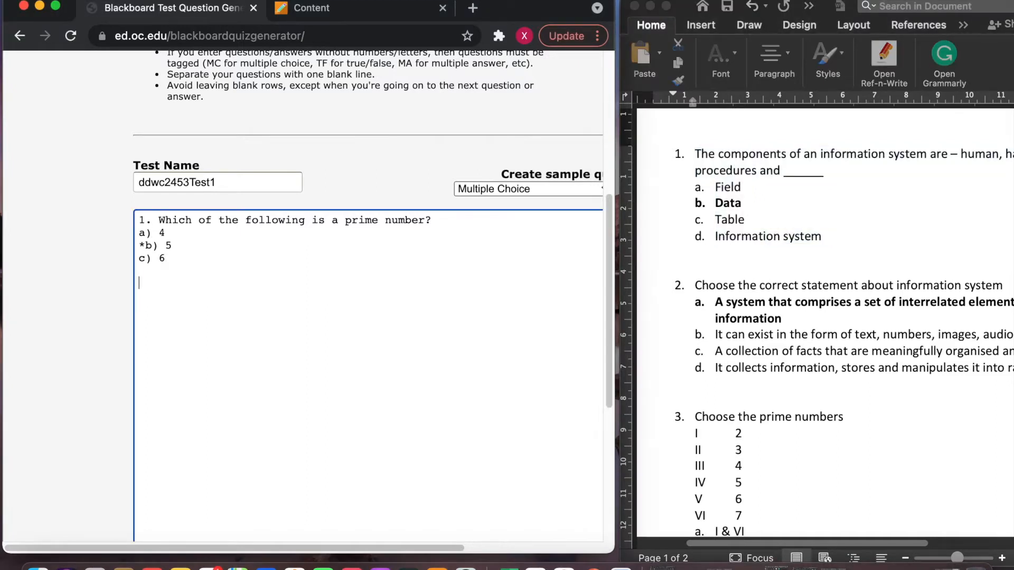
text(1.	The components of an information system are – human, hardware, software, procedures and ______ a.	Field b.	Data c.	Table d.	Information system)
Compare the pasted question with the sample and reduce the wide gap after its number "1." to a single space.
click(165, 286)
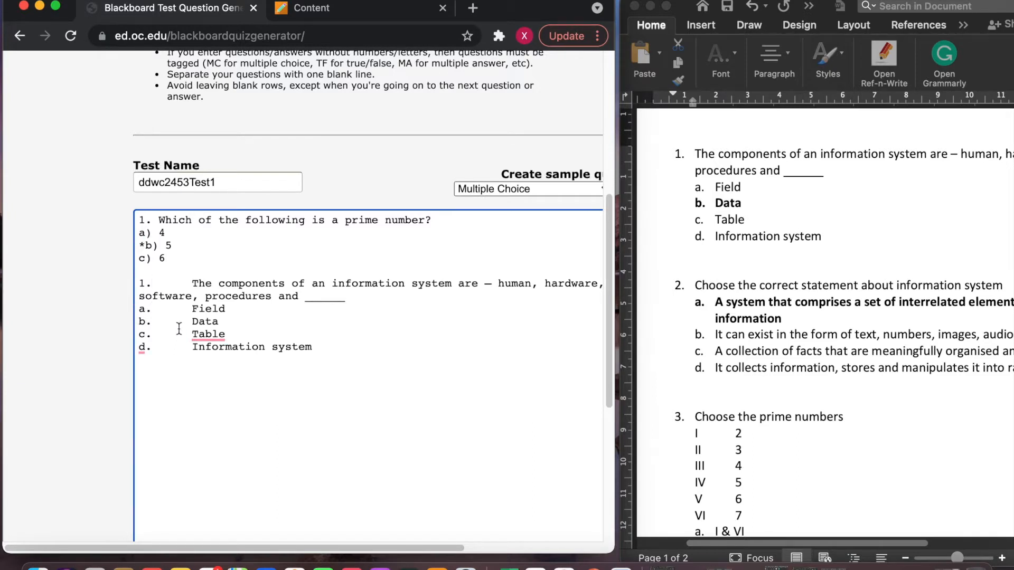
drag(142, 218, 211, 259)
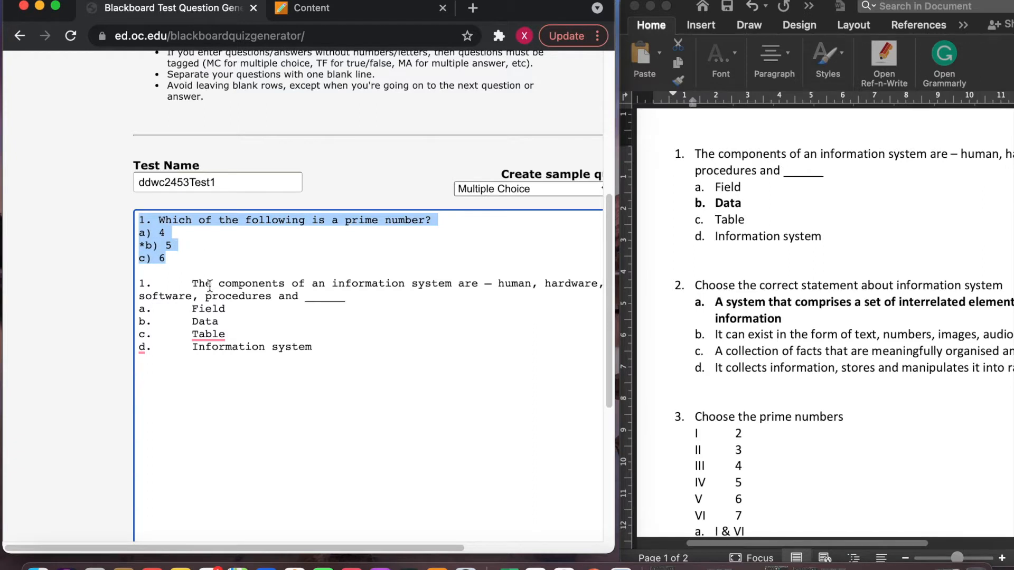
click(191, 284)
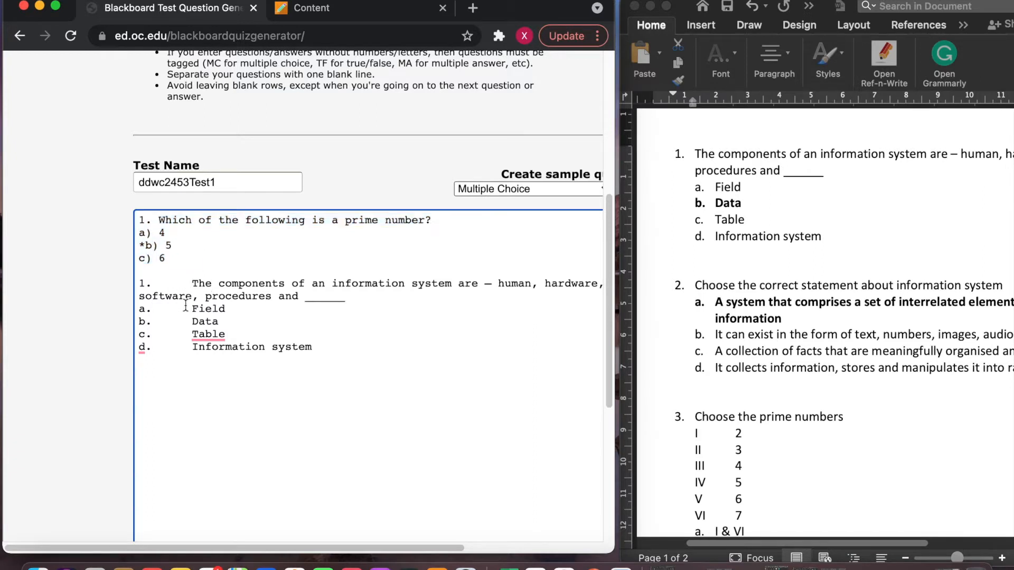
key(BackSpace)
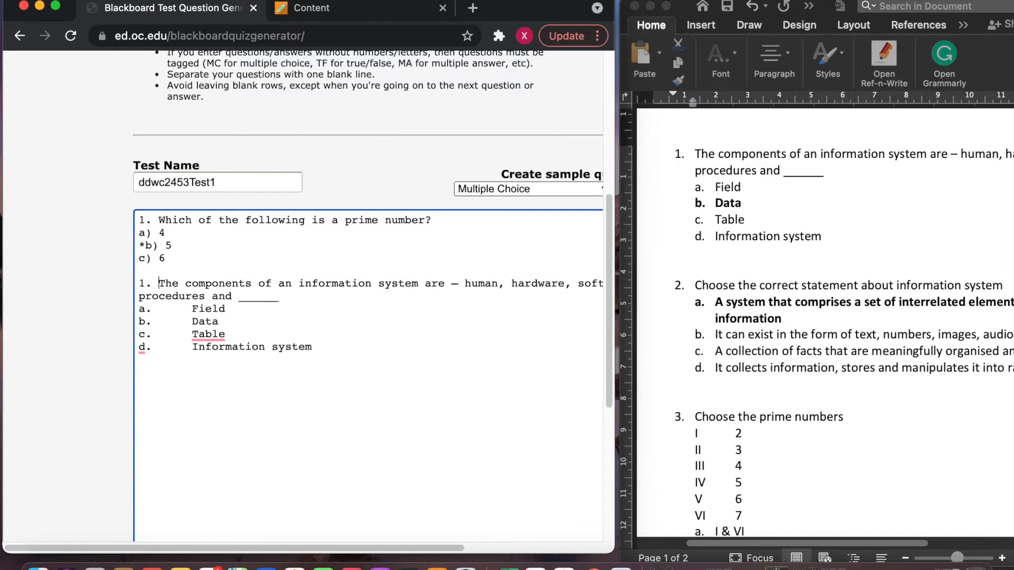
Check the lettering of the pasted answers, and reposition and widen the Word document window to show its full question lines.
click(183, 310)
mouse_move(139, 311)
mouse_down()
mouse_move(152, 310)
mouse_move(152, 322)
mouse_up()
click(150, 346)
drag(695, 153, 827, 238)
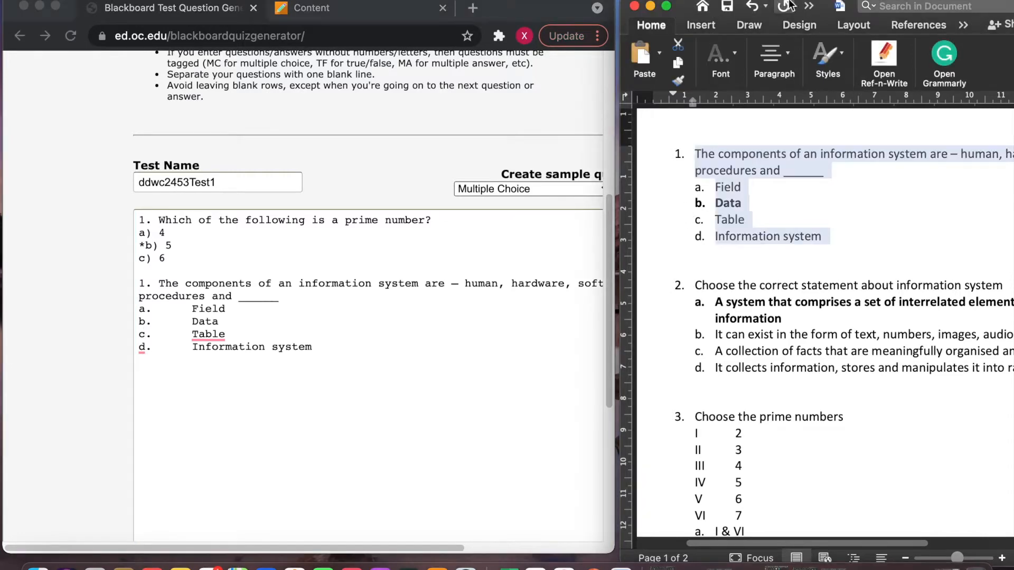
drag(824, 7, 573, 0)
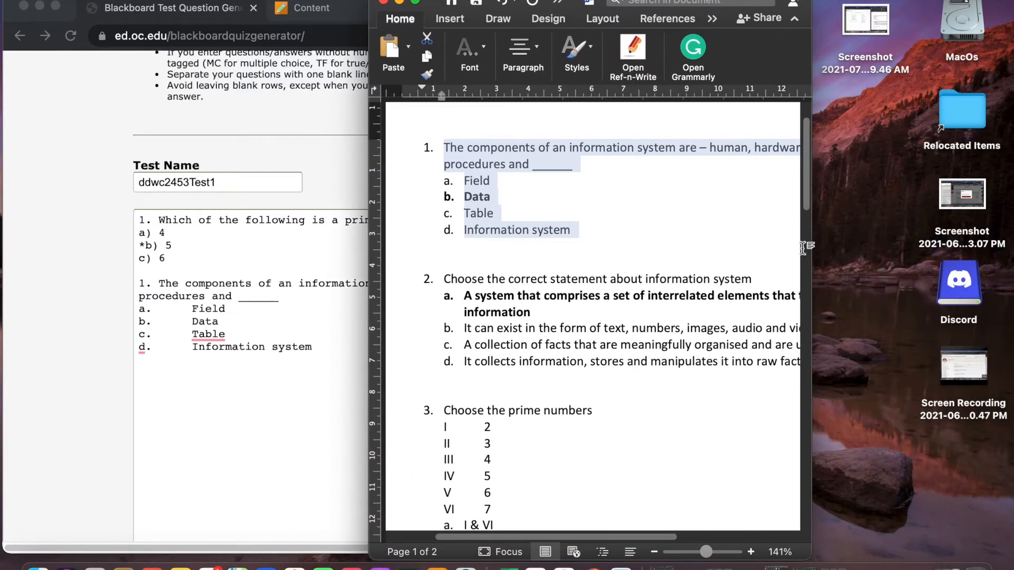
drag(814, 256, 993, 254)
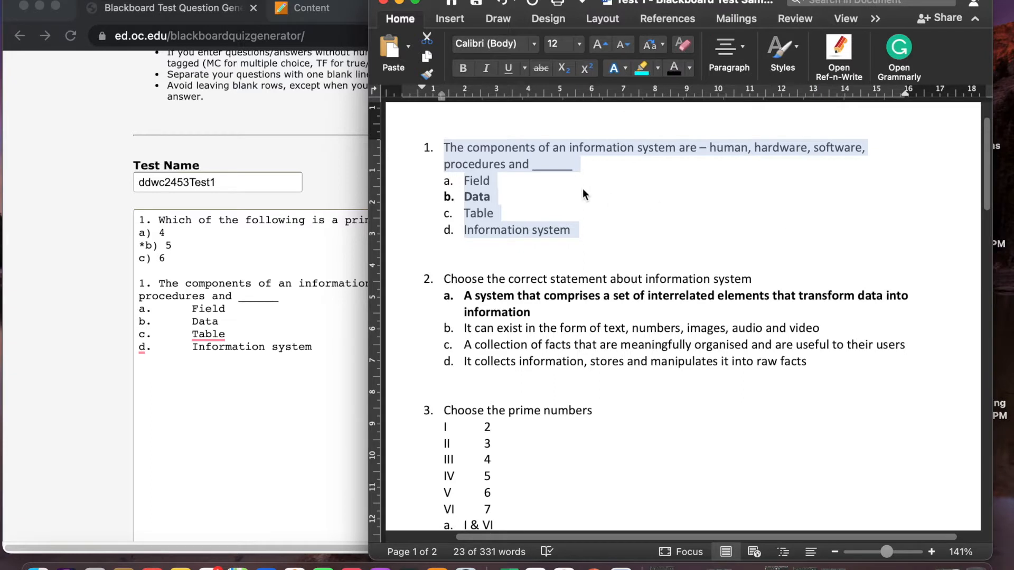
Change the list format of question 1's four answers in the Word document to a), b), c).
click(452, 194)
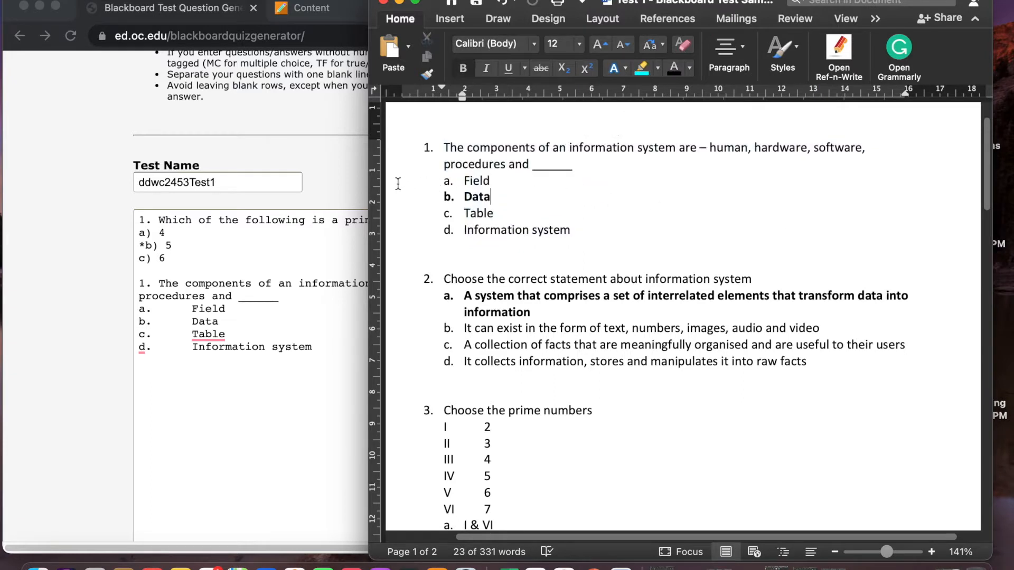
drag(397, 184, 414, 228)
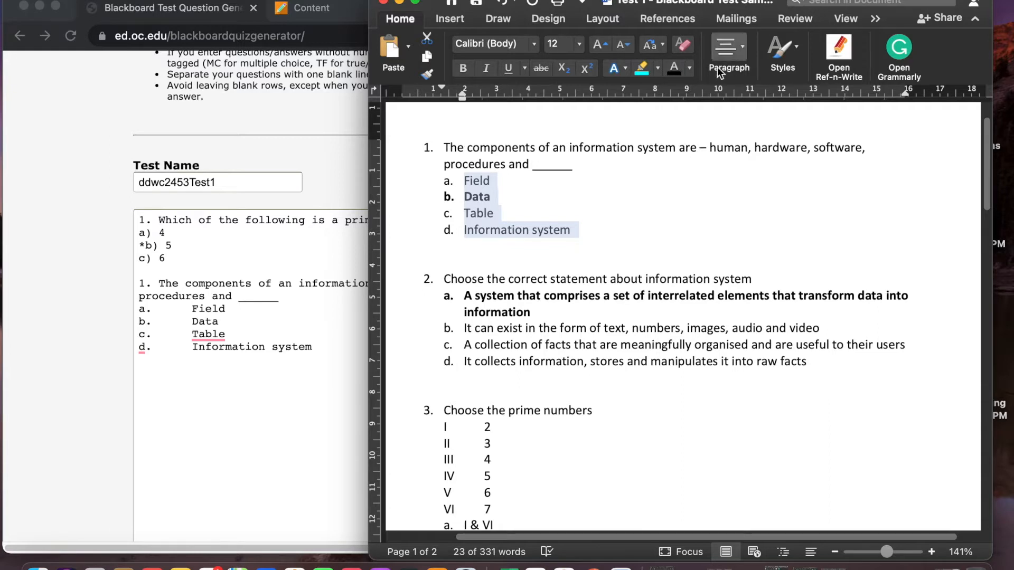
drag(371, 67, 268, 74)
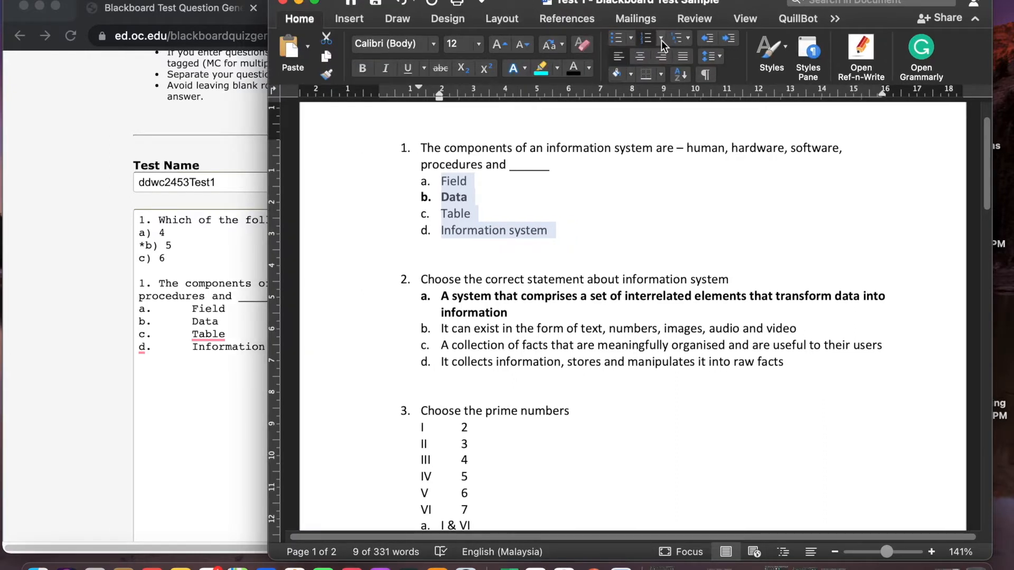
click(661, 41)
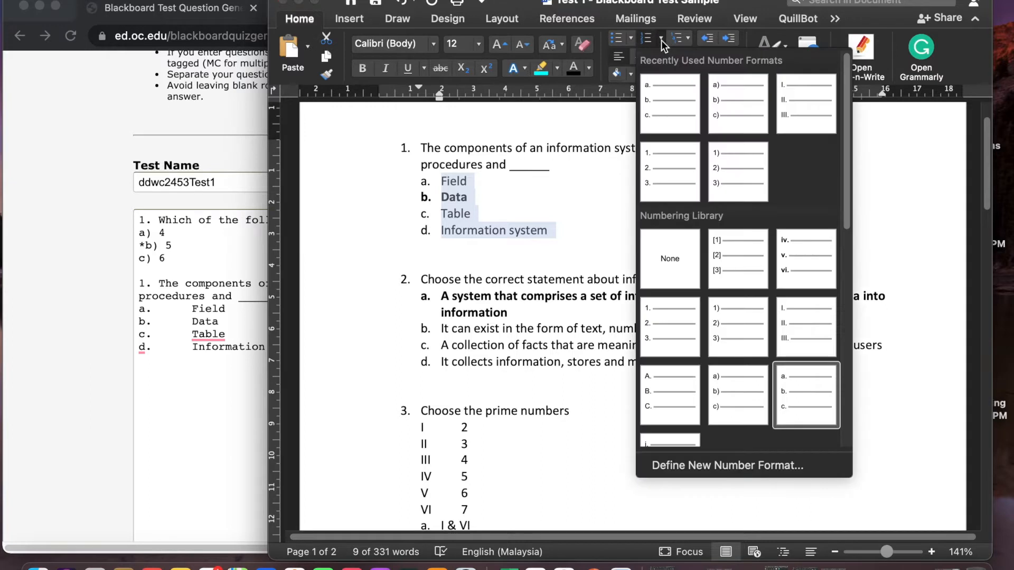
click(734, 112)
scroll(453, 263, down, 1)
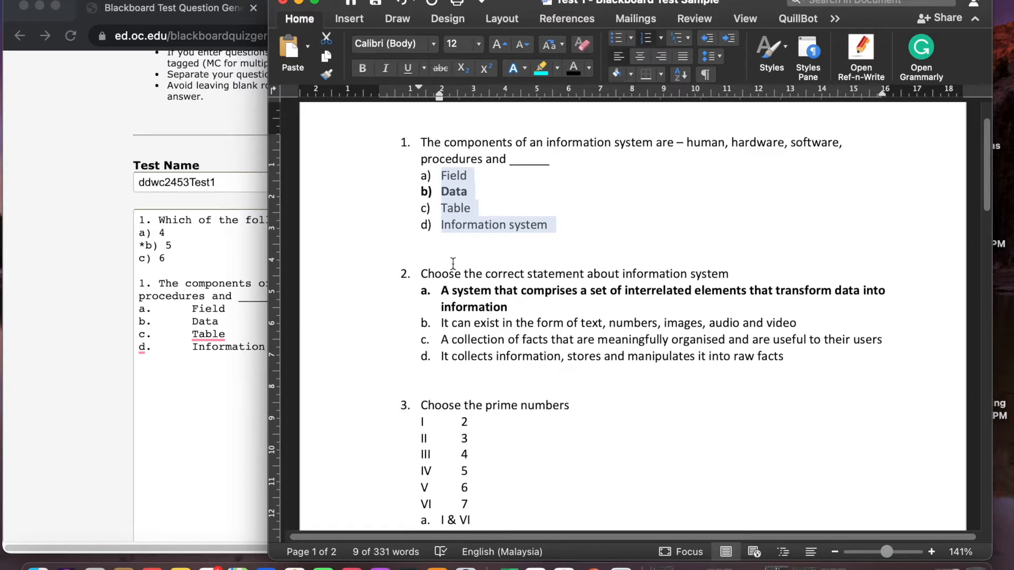
Apply the a), b), c) list format to question 2's four answers.
drag(360, 298, 371, 361)
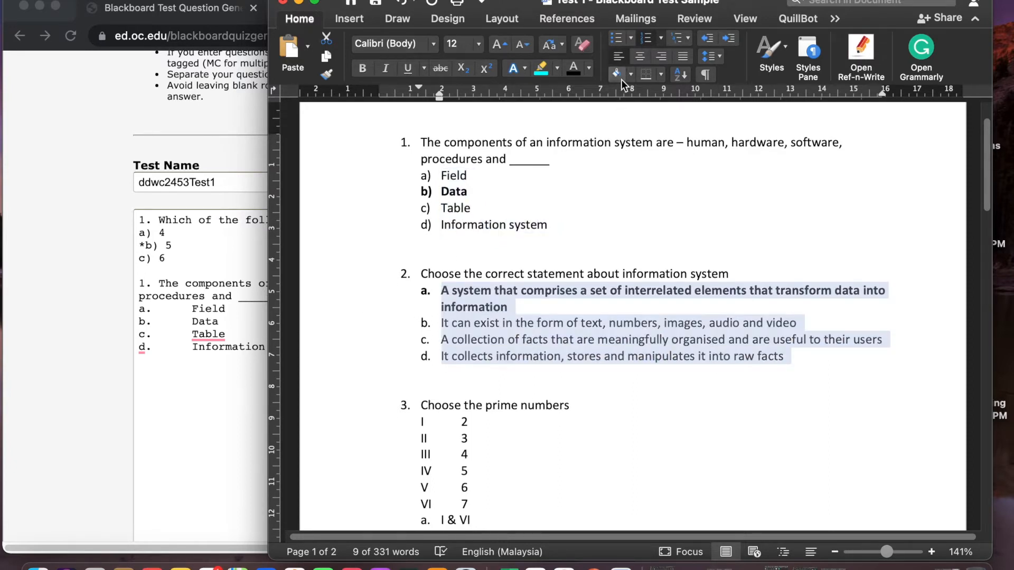
click(659, 39)
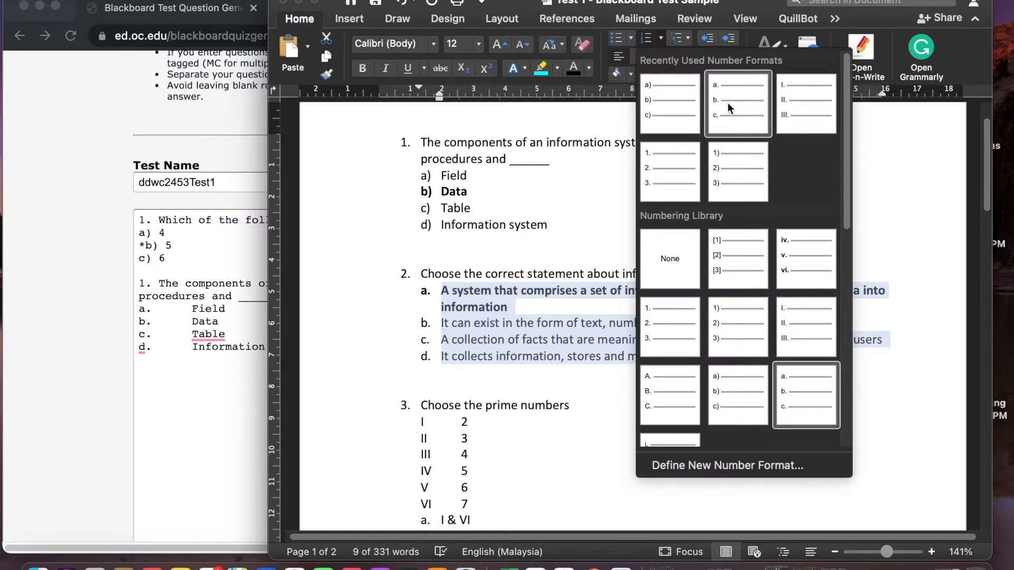
click(667, 94)
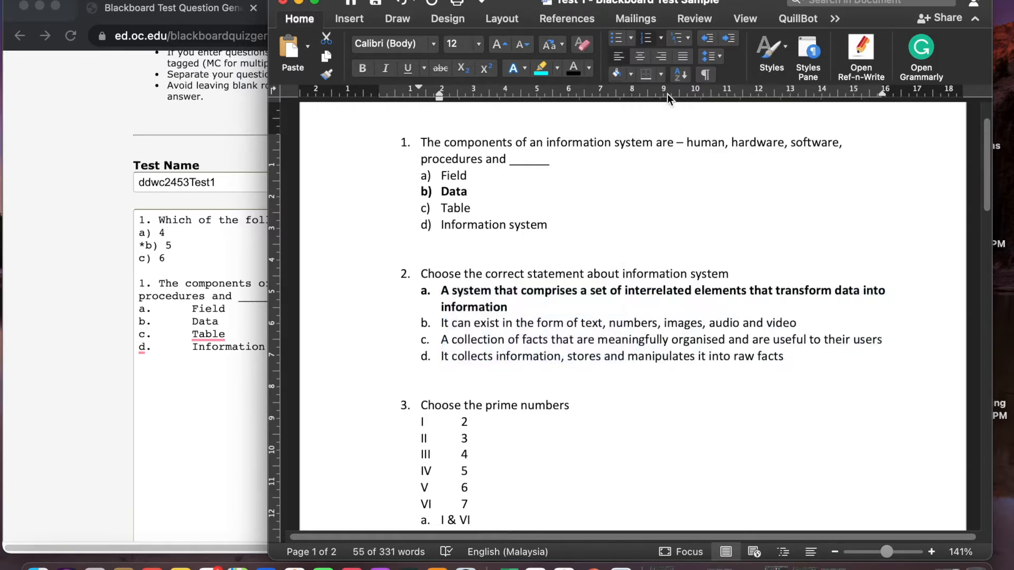
Apply the a), b), c) list format to the lettered answers of question 3, "Choose the prime numbers".
scroll(438, 364, down, 5)
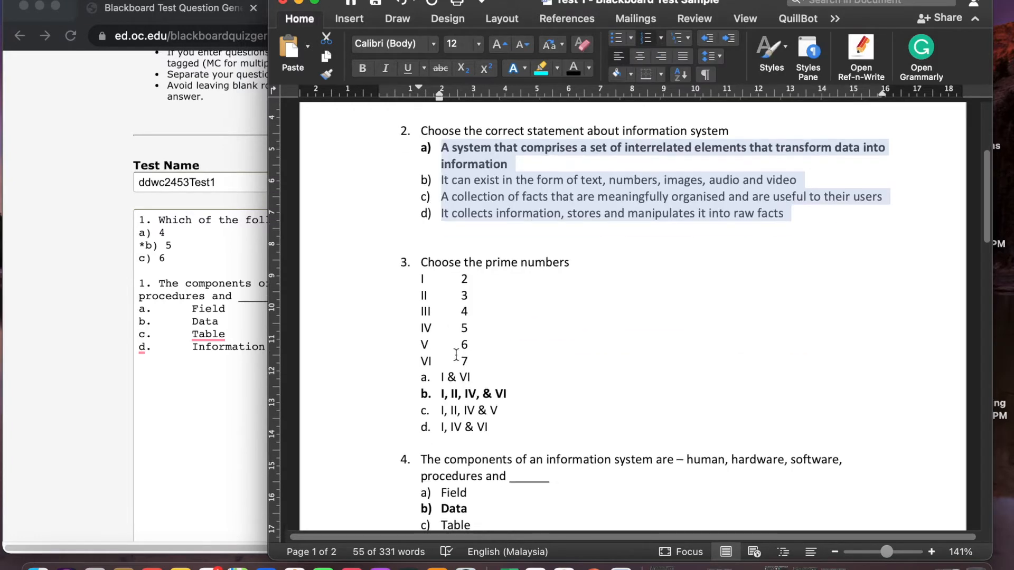
drag(362, 383, 369, 429)
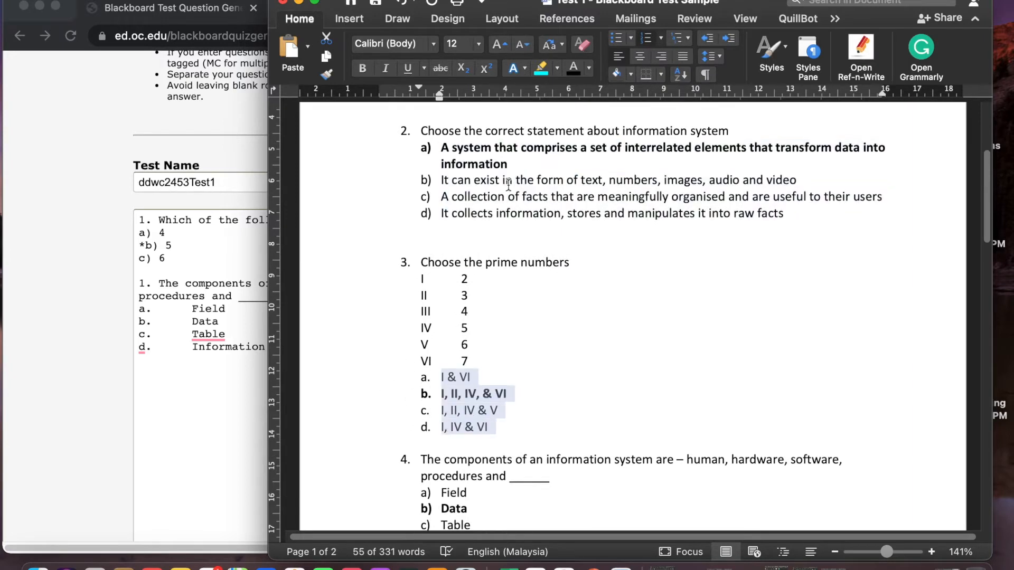
click(661, 39)
click(681, 121)
click(550, 393)
Review the lettering and bold correct answers in the Word document against the generator's sample question and its asterisk-marked answer.
scroll(505, 307, down, 3)
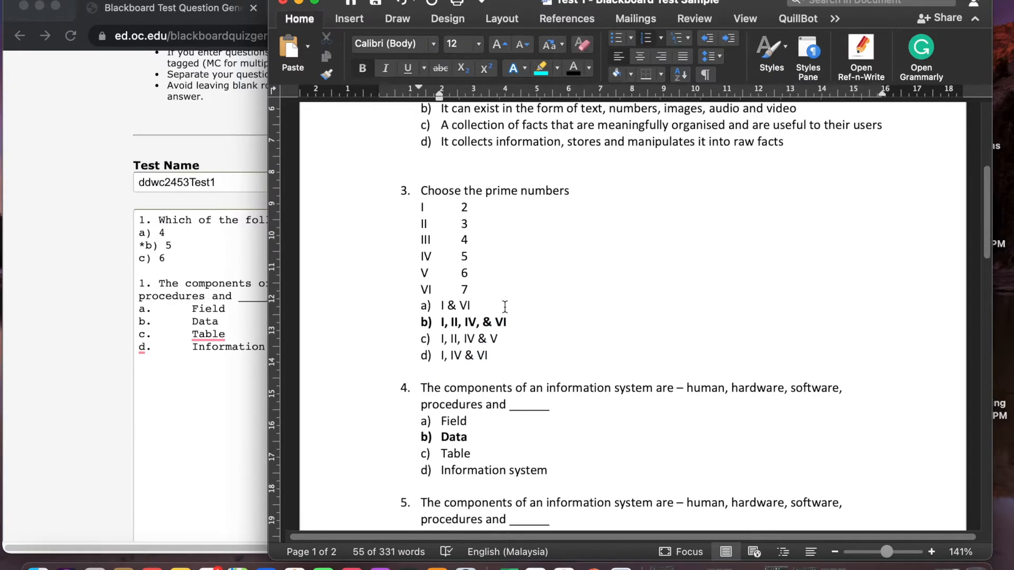
scroll(464, 412, down, 6)
scroll(465, 411, up, 7)
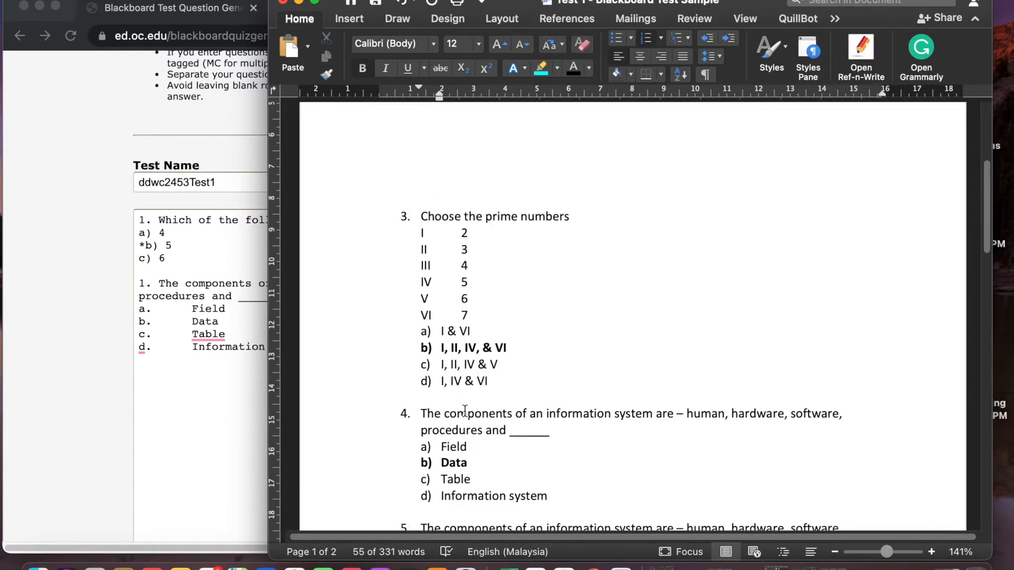
scroll(465, 411, up, 8)
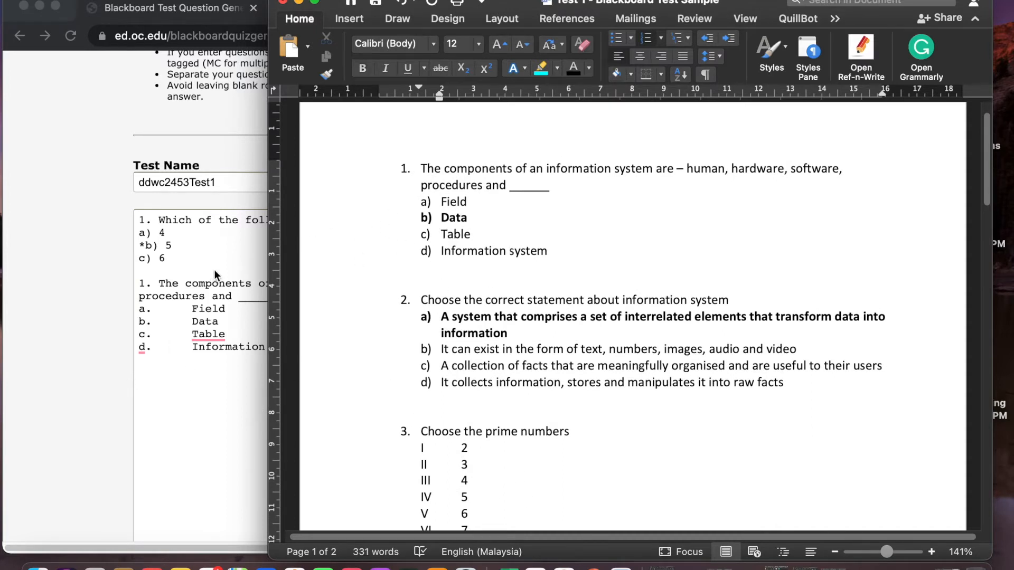
double_click(453, 217)
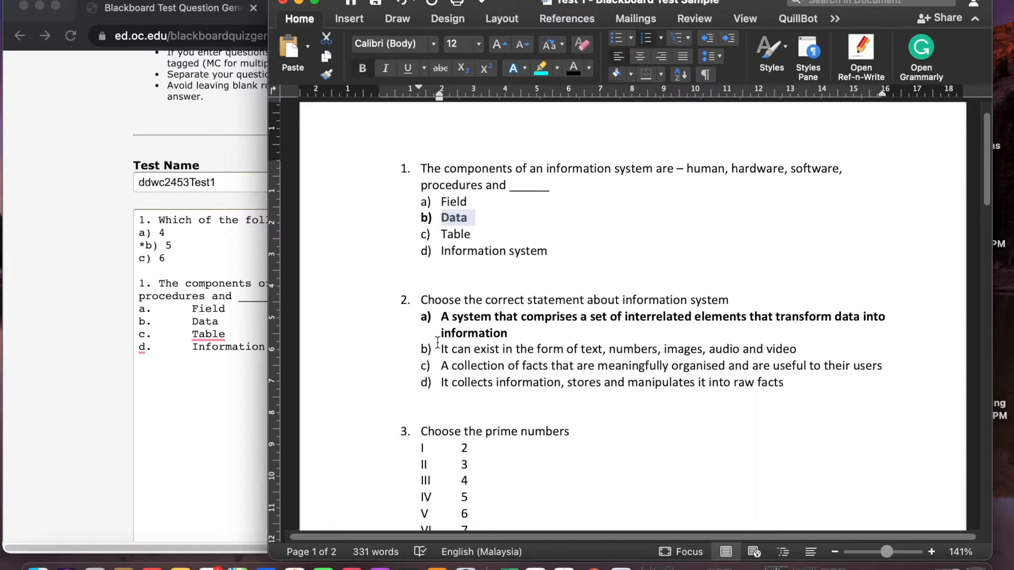
drag(422, 317, 517, 328)
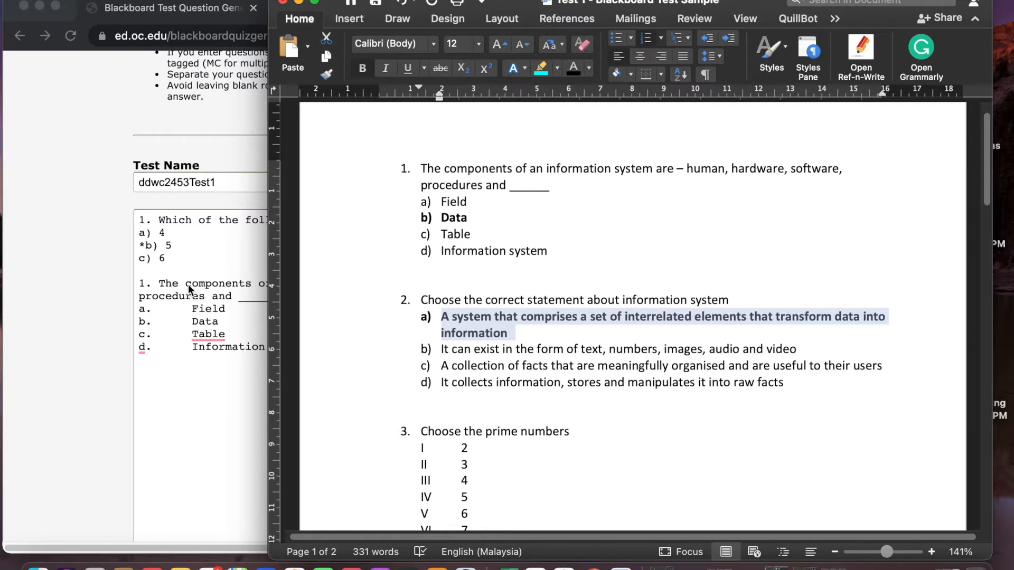
click(186, 249)
click(152, 245)
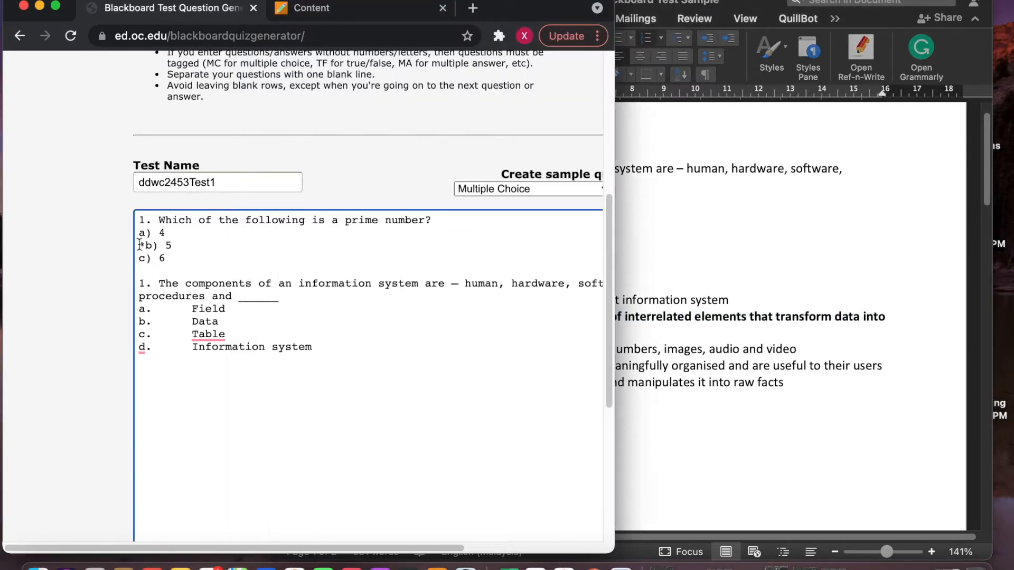
drag(136, 221, 187, 258)
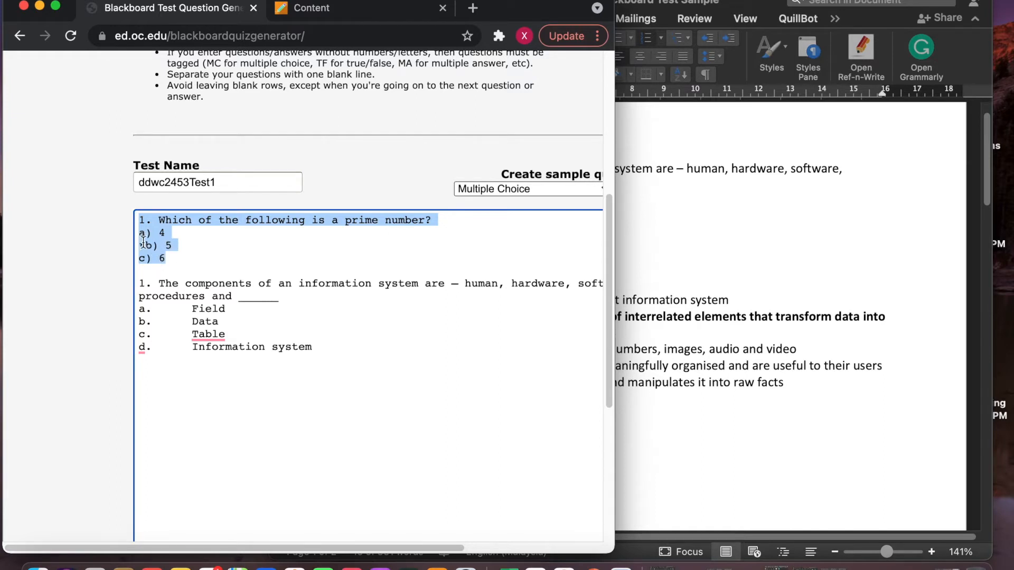
drag(140, 243, 179, 247)
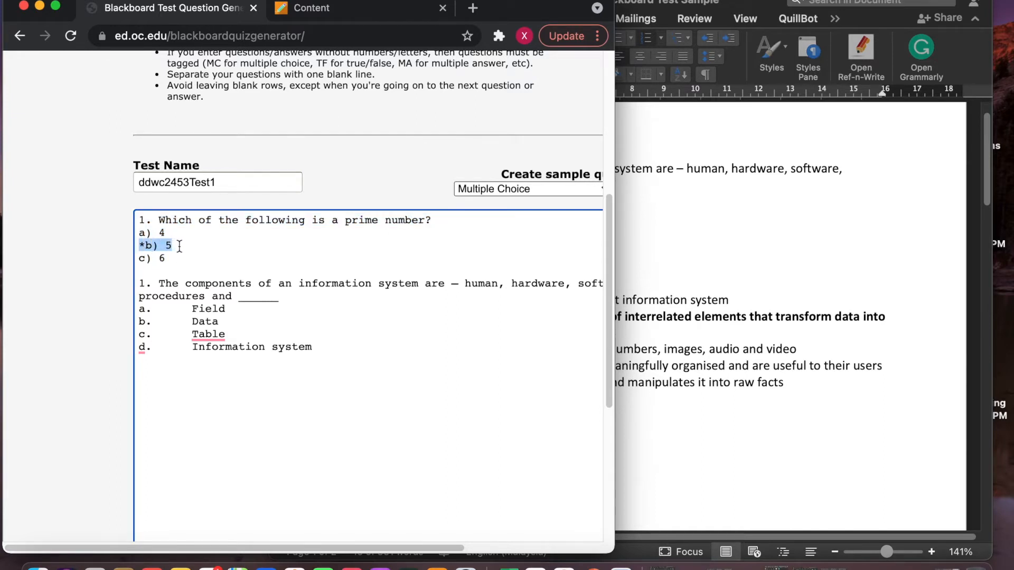
Delete the pasted question below the generator's sample question and return to the Word document.
drag(140, 286, 336, 353)
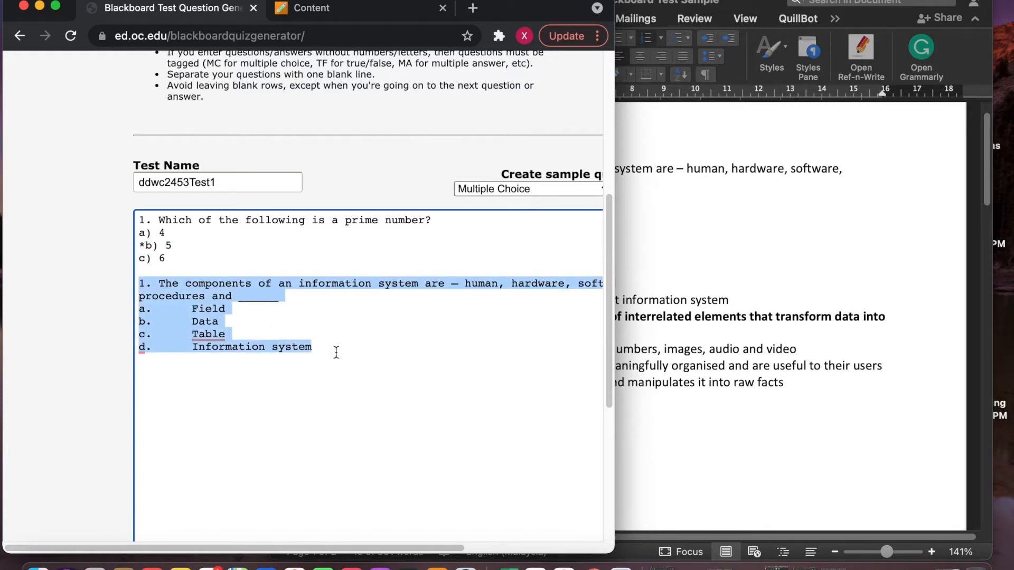
key(BackSpace)
click(623, 243)
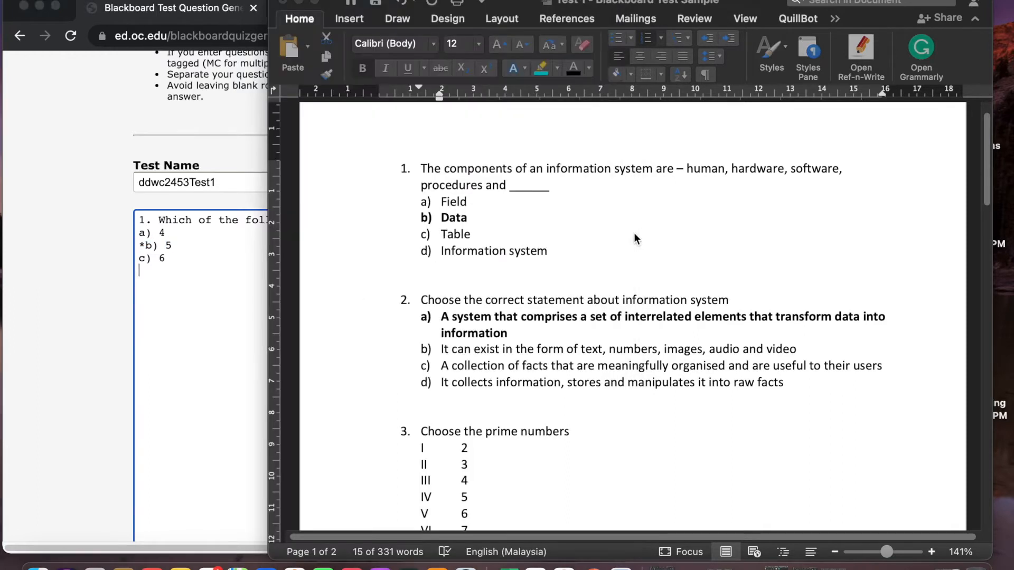
Try to place the cursor before the automatic "b)" of question 1's bold answer.
click(425, 218)
click(421, 219)
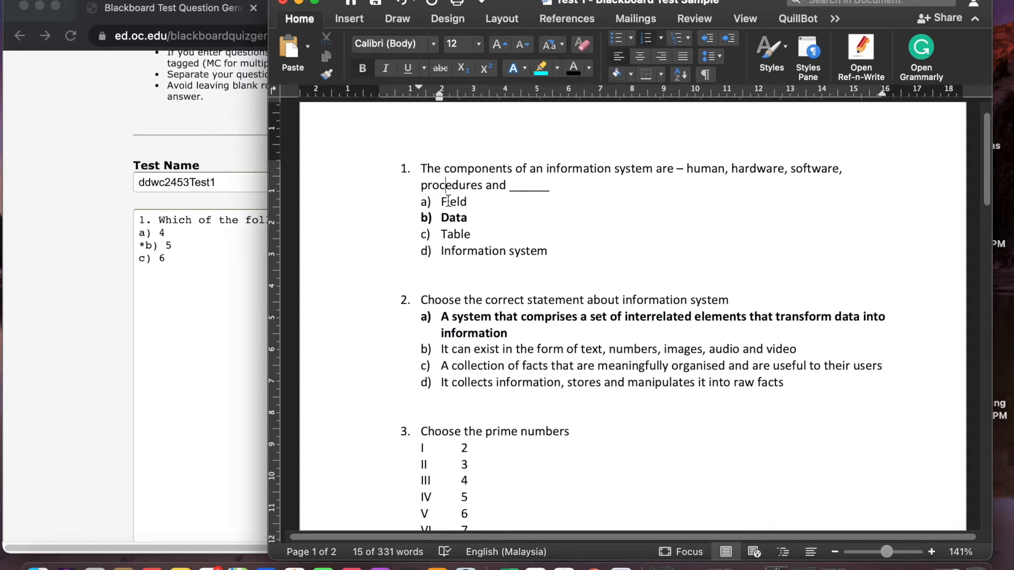
click(426, 219)
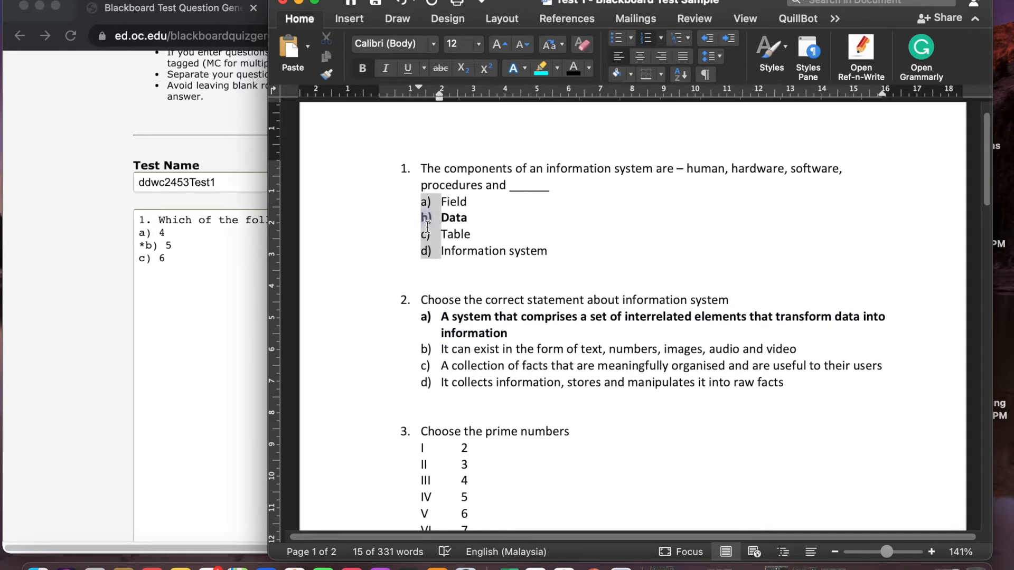
click(422, 226)
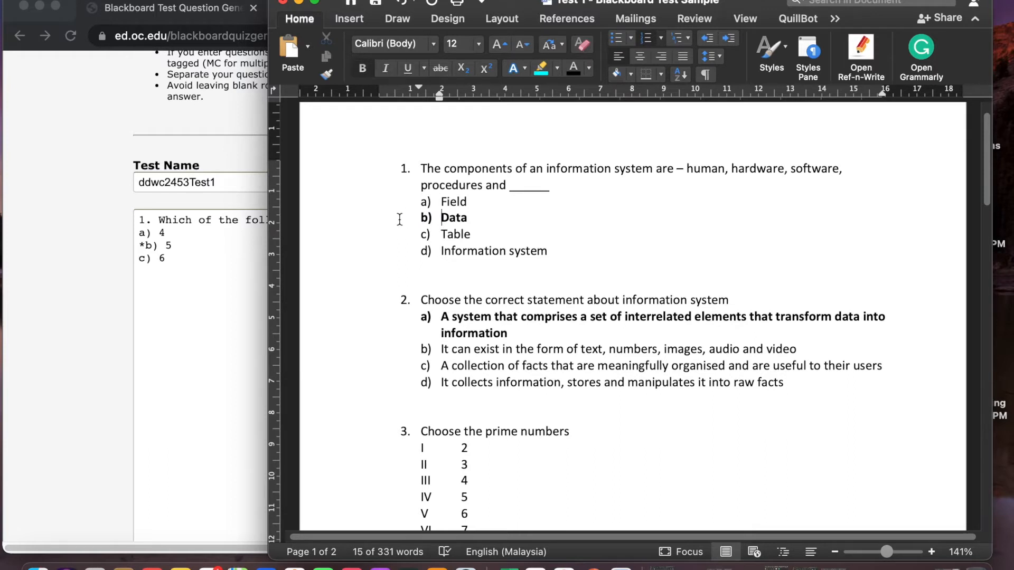
drag(413, 205, 468, 254)
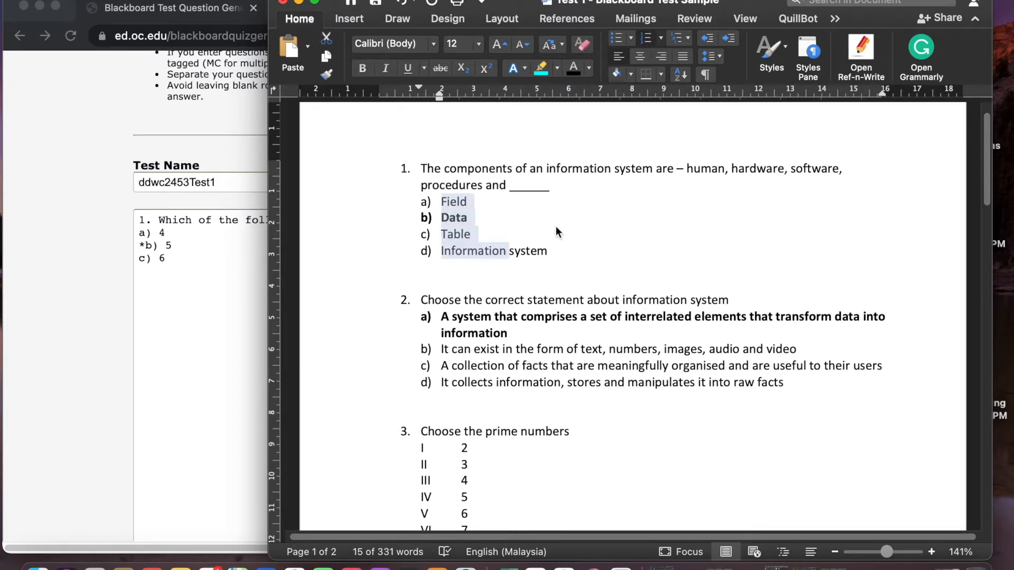
click(550, 253)
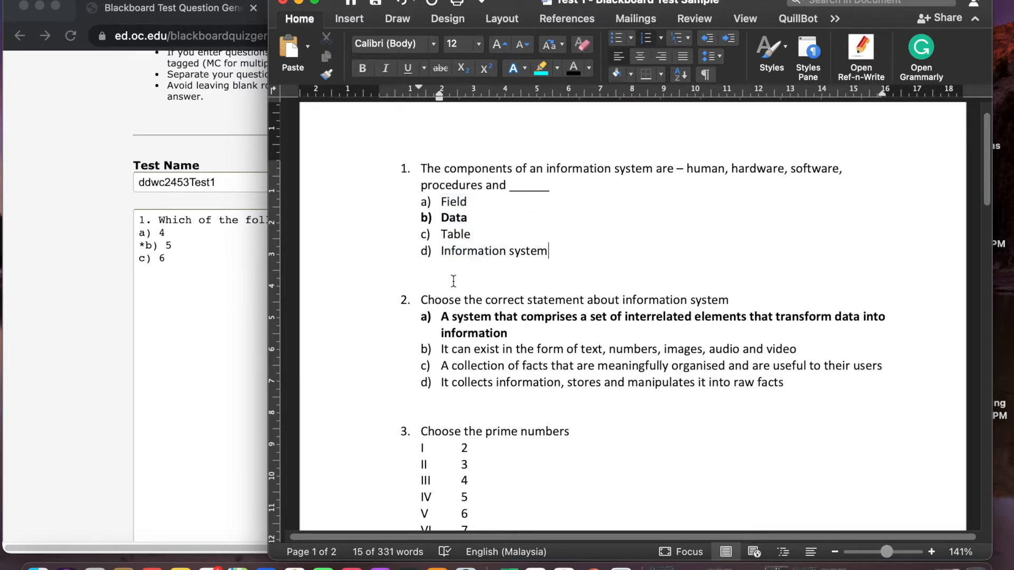
Copy all 12 questions from the Word document and paste them into the generator's question area in place of the sample question.
drag(384, 169, 490, 431)
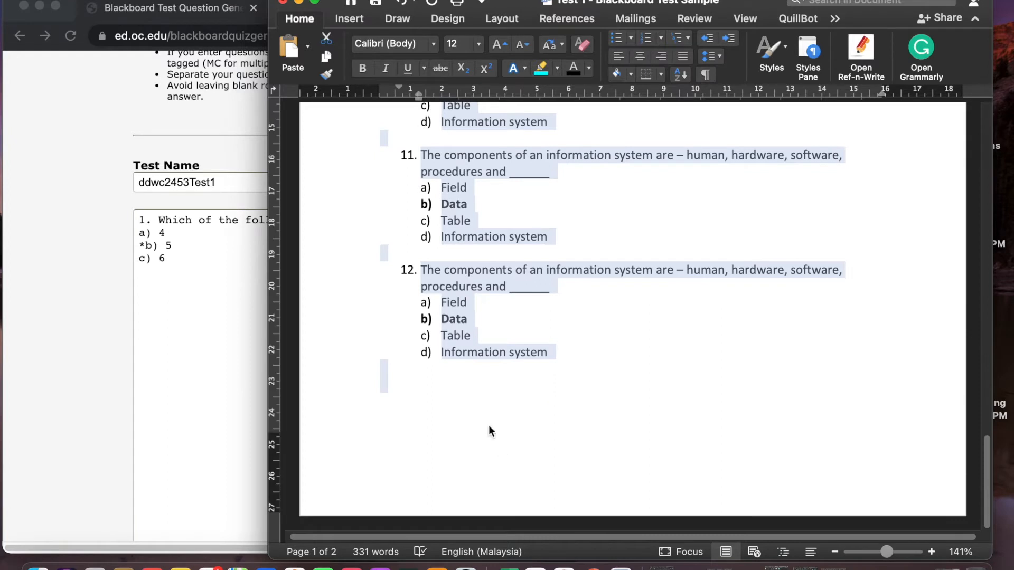
click(216, 271)
drag(214, 264, 122, 218)
key(BackSpace)
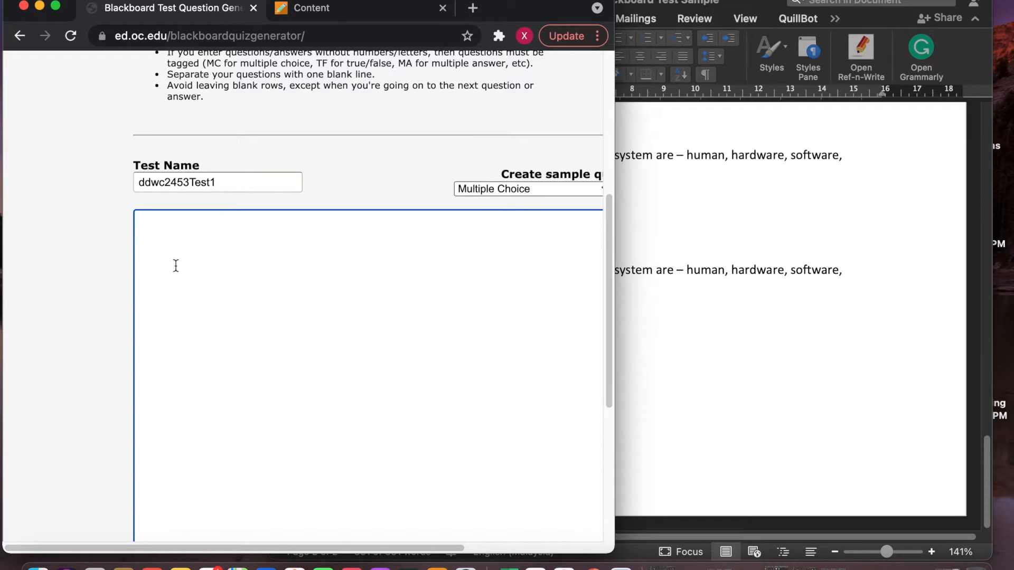
key(super+v)
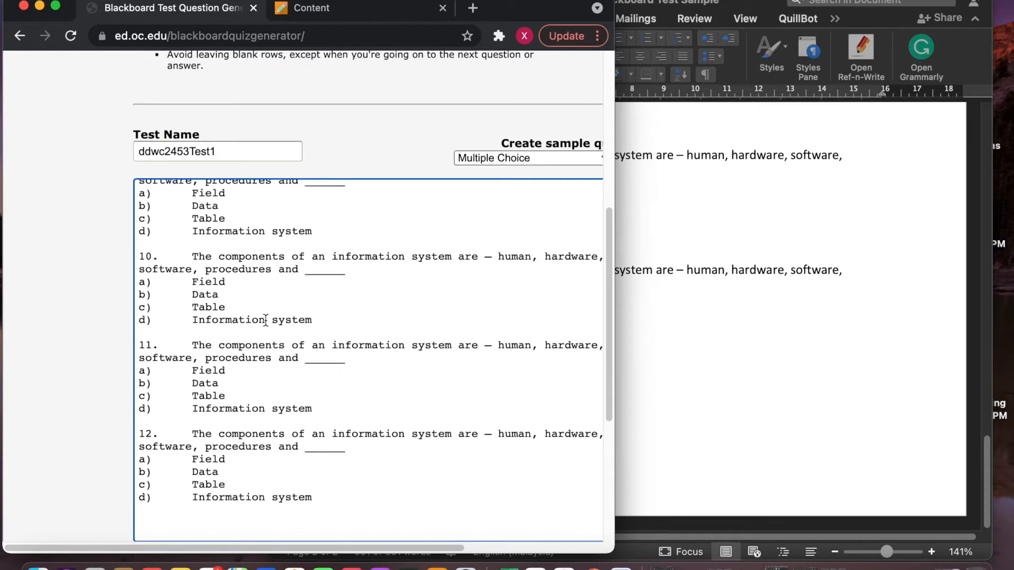
Widen the browser window and examine the numbering, answer lettering and blank lines of the pasted questions from 12 back to 1.
scroll(262, 310, up, 5)
scroll(263, 311, down, 10)
scroll(260, 301, up, 3)
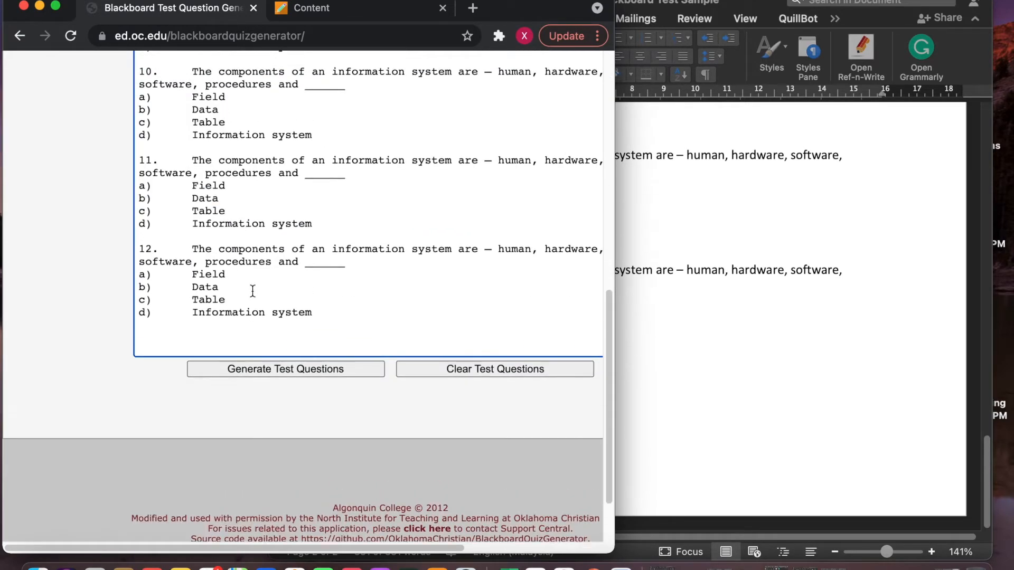
drag(614, 266, 848, 271)
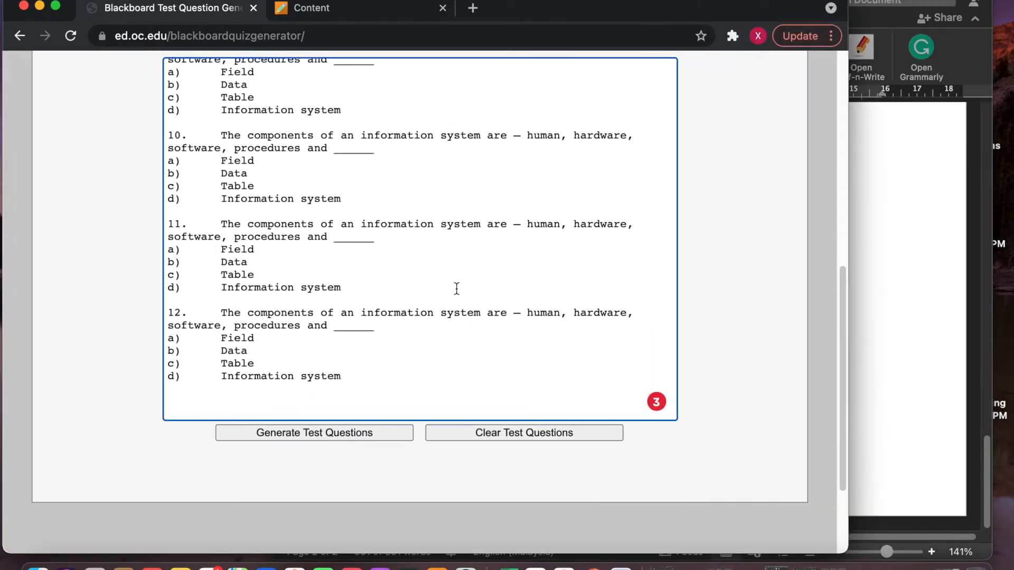
scroll(457, 287, up, 2)
scroll(457, 288, up, 1)
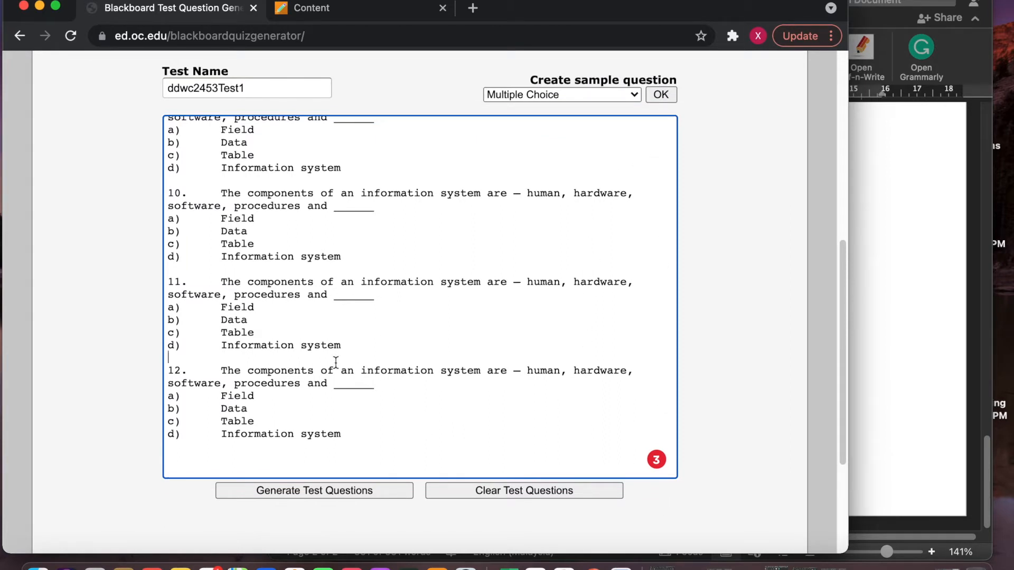
scroll(168, 129, up, 10)
scroll(169, 127, up, 10)
scroll(170, 123, up, 10)
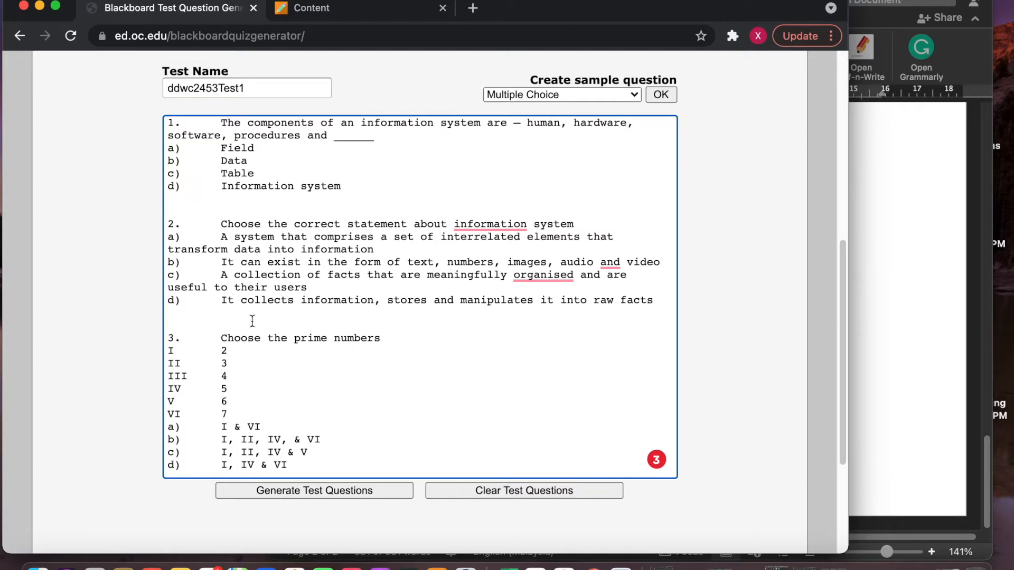
Generate the test questions and examine the failure message and the questions flagged in red.
click(320, 494)
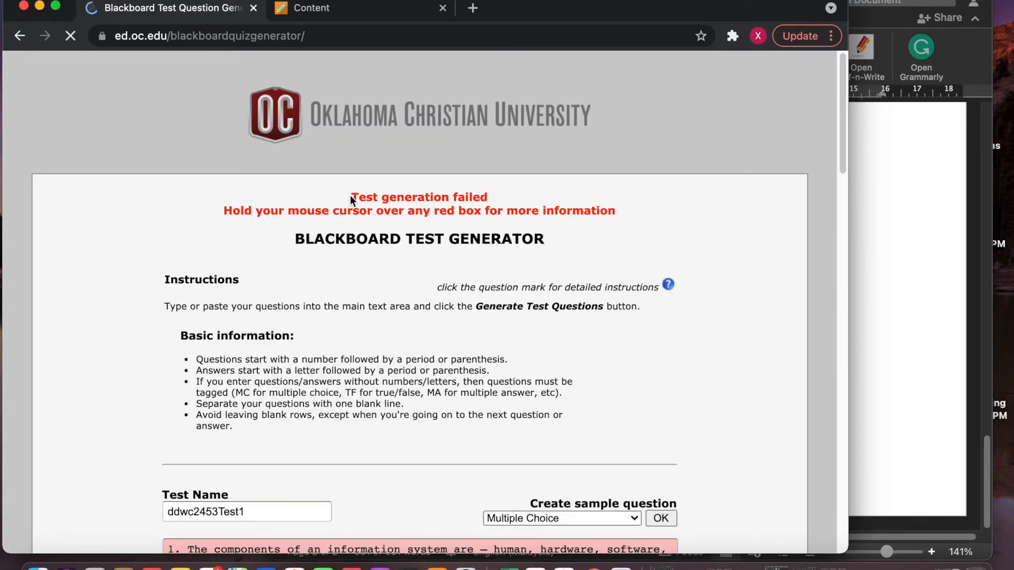
drag(351, 196, 640, 214)
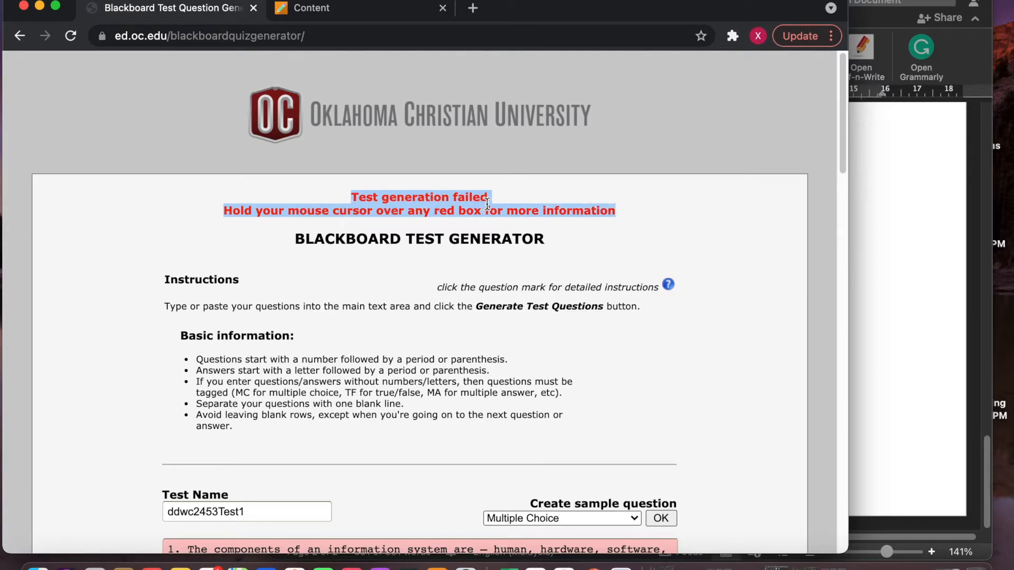
scroll(327, 283, down, 10)
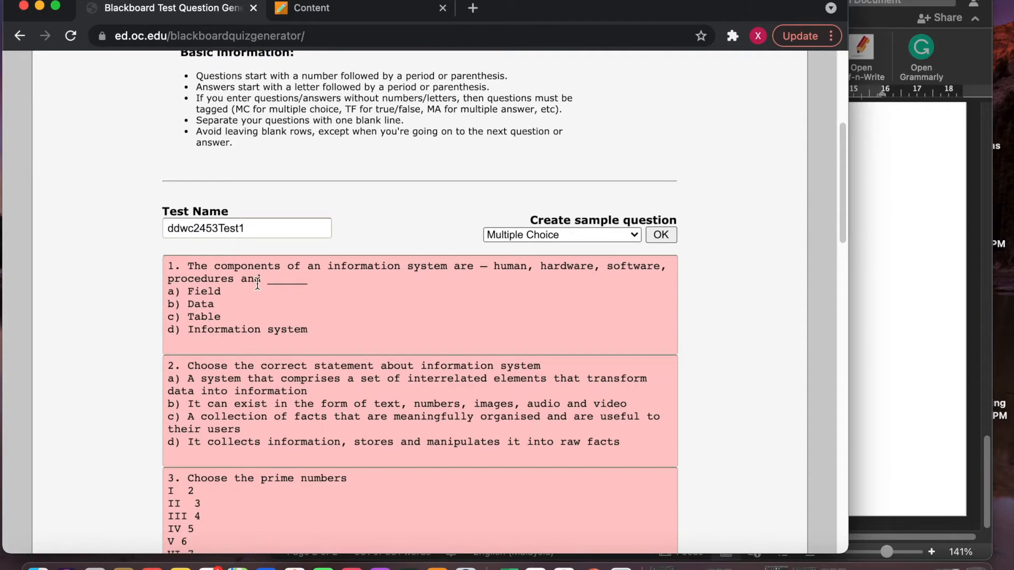
scroll(257, 333, up, 2)
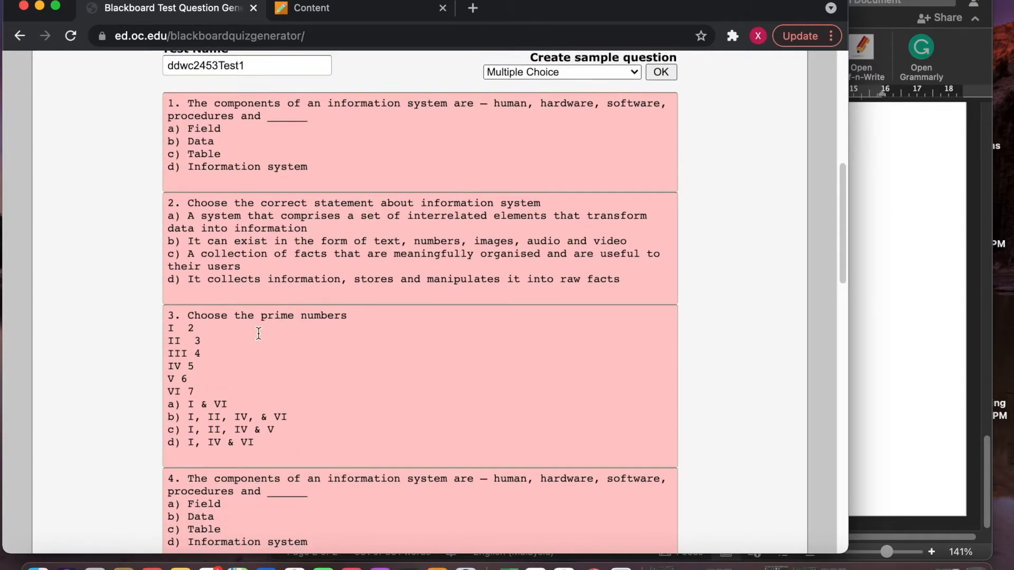
click(221, 211)
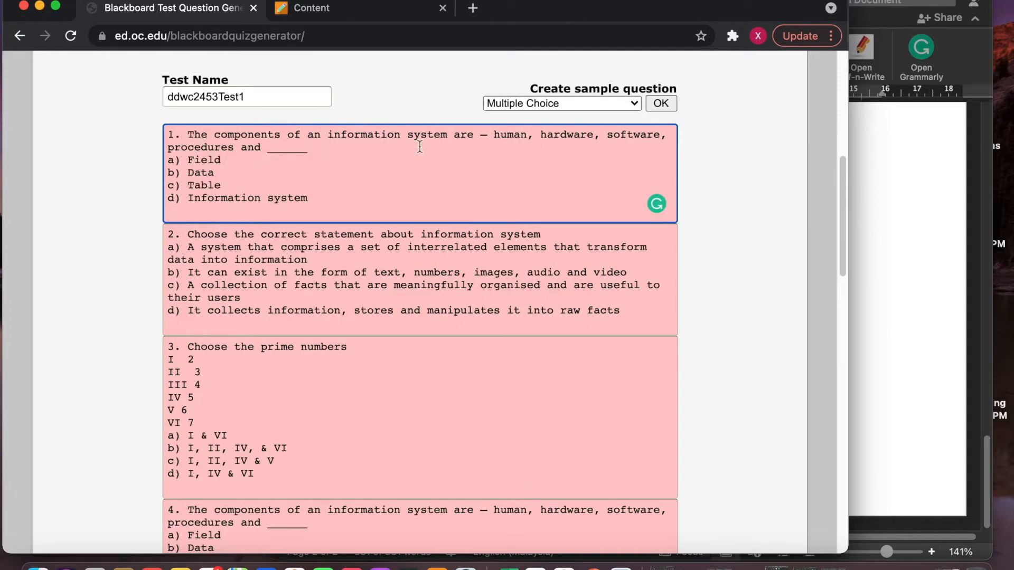
Check question 1's bold answer in the Word document and mark "b) Data" as correct with an asterisk in the generator.
click(188, 164)
click(169, 173)
click(894, 232)
key(cmd+a)
scroll(481, 280, up, 15)
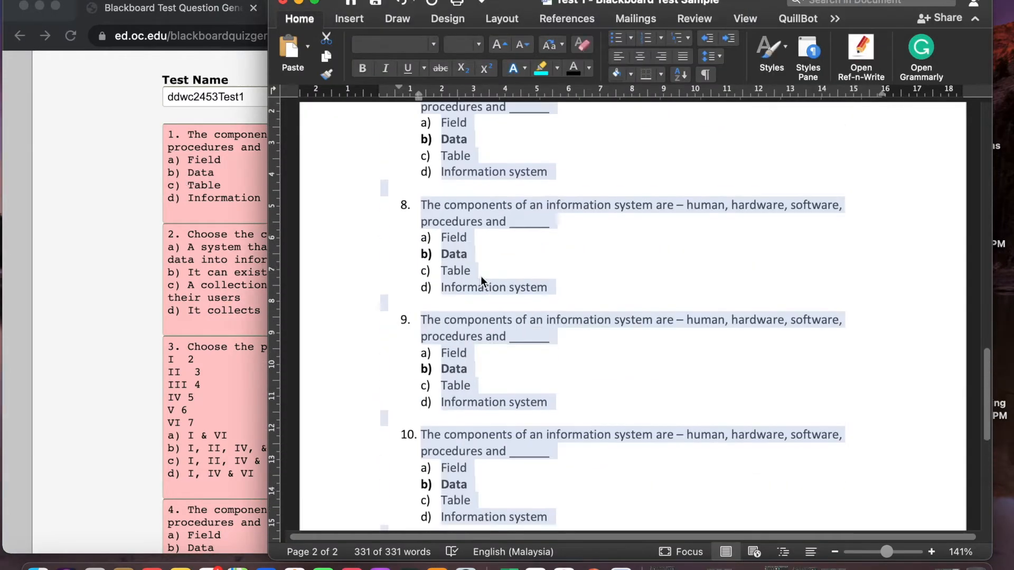
scroll(480, 280, up, 10)
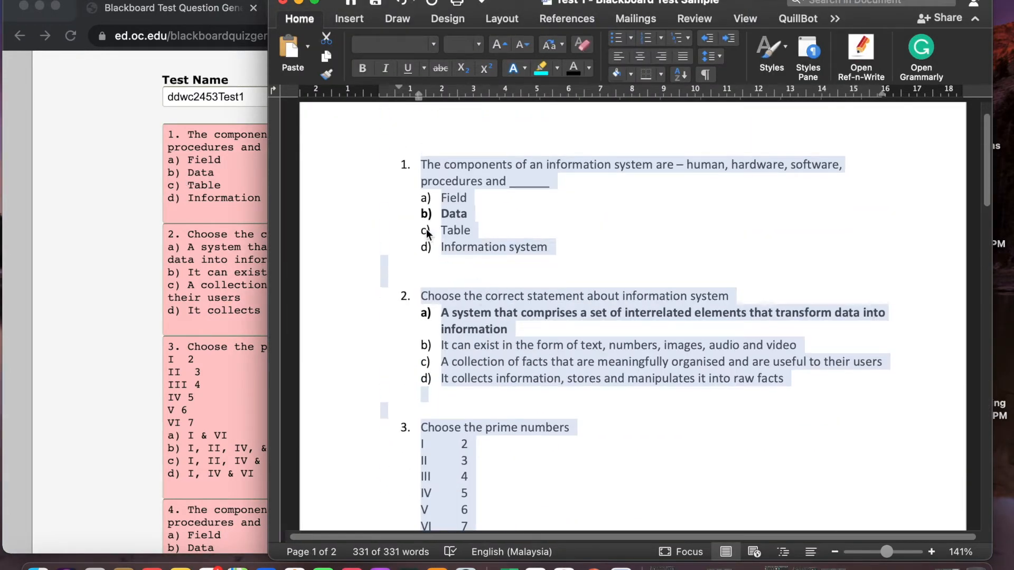
click(429, 214)
click(467, 216)
click(184, 248)
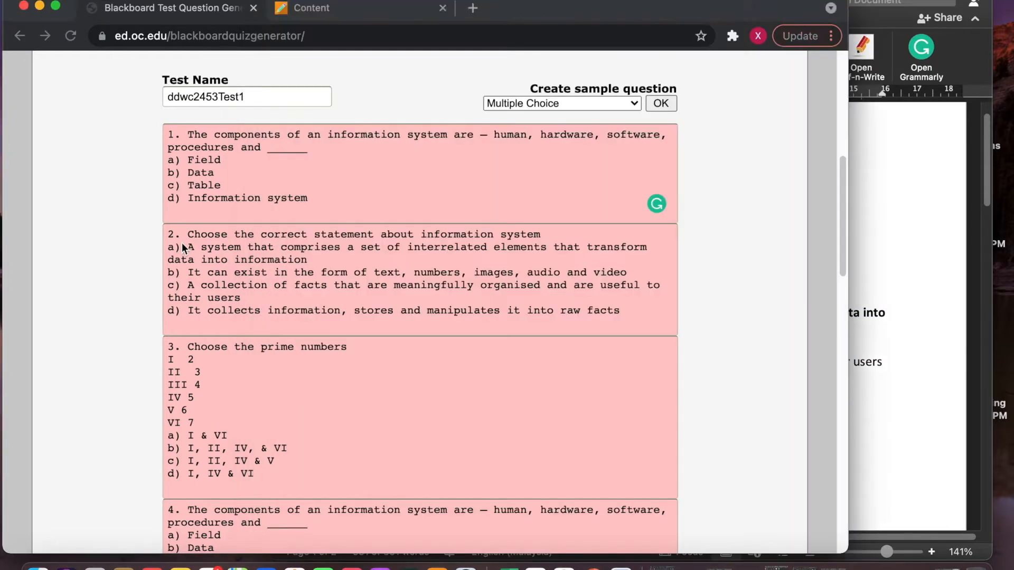
text(*)
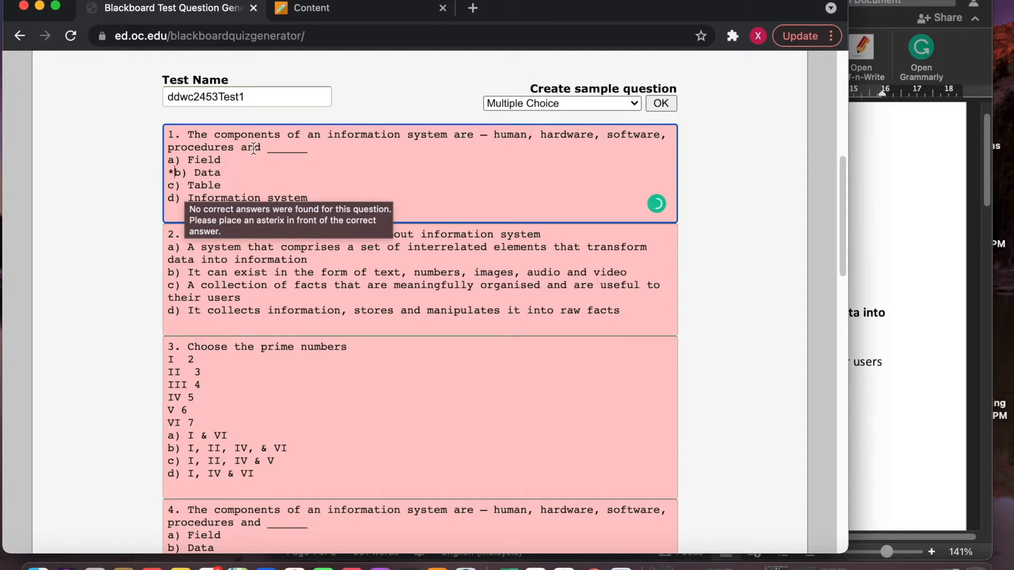
Check question 1's error hint and the line endings of its question text and answers for stray breaks.
click(313, 148)
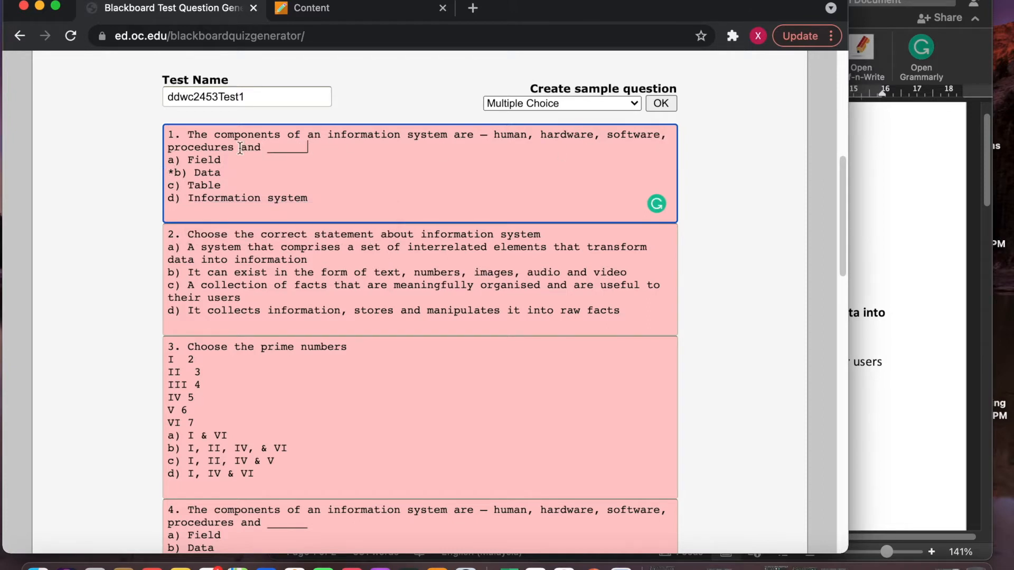
click(672, 136)
mouse_move(239, 197)
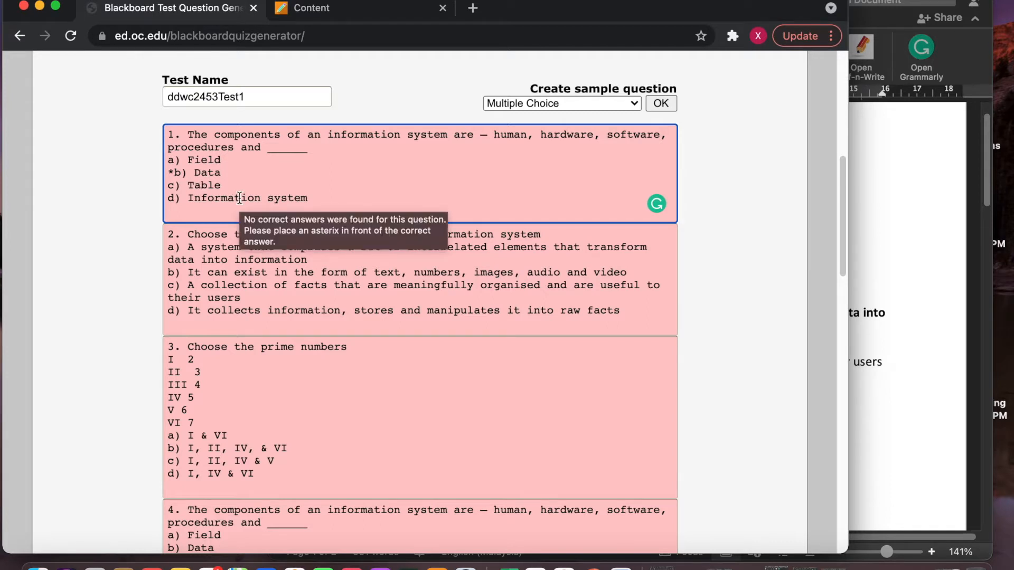
key(BackSpace)
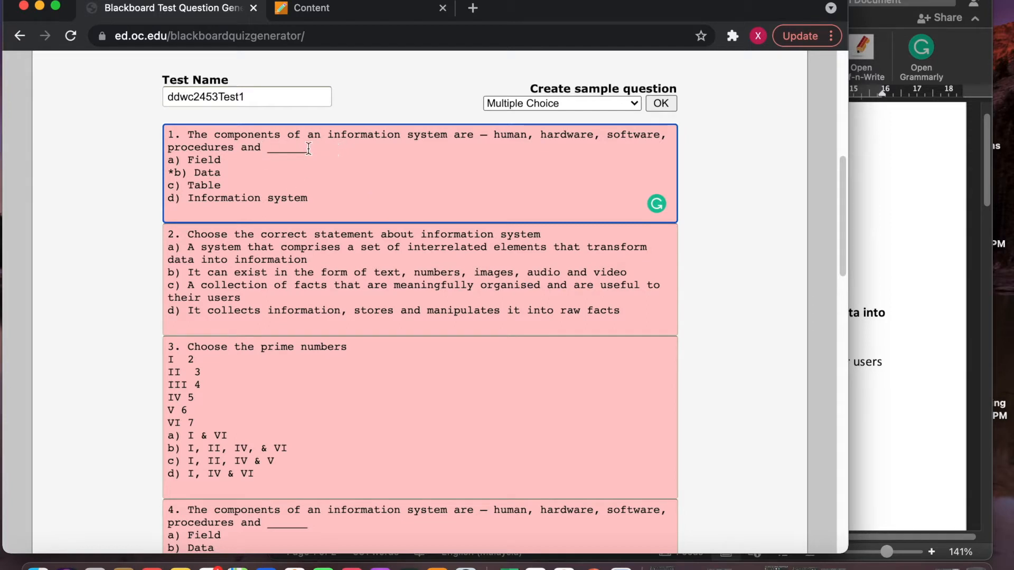
click(310, 150)
drag(301, 148, 321, 148)
click(344, 152)
click(231, 163)
click(226, 178)
click(338, 203)
click(226, 178)
Check the wrapped lines and line endings of question 2's answers a) to d) for stray breaks.
scroll(204, 227, down, 2)
click(204, 233)
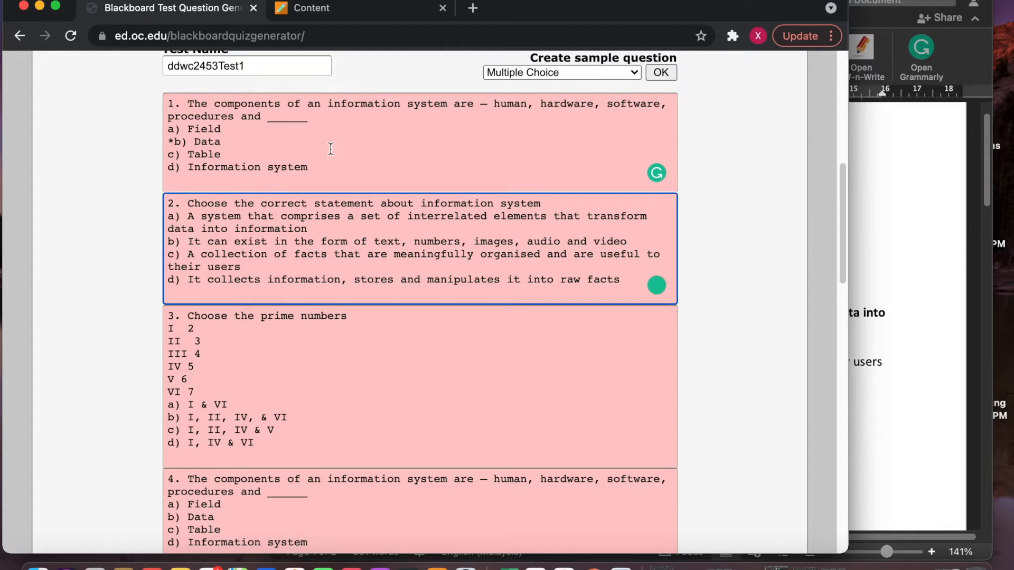
click(170, 231)
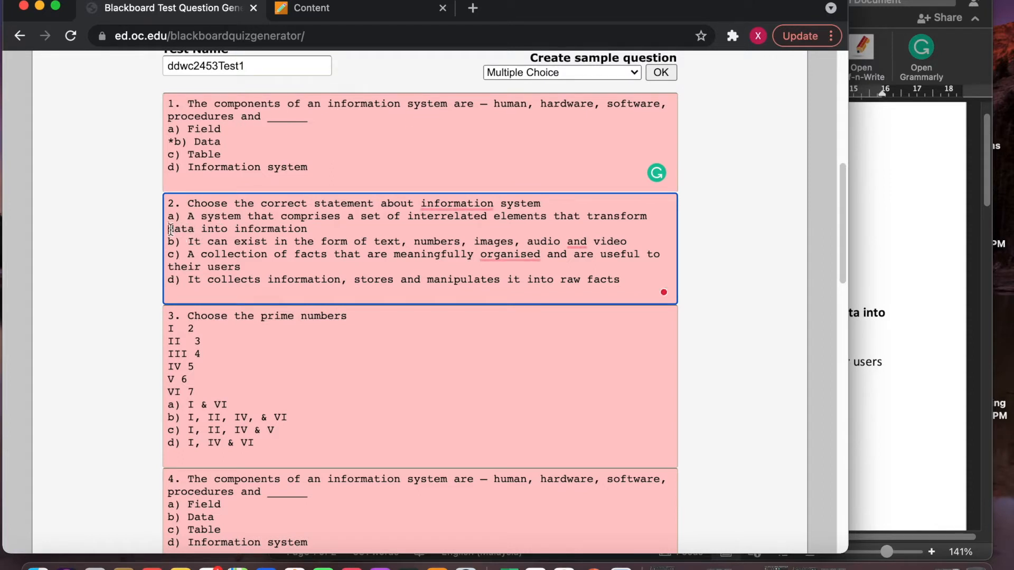
key(BackSpace)
drag(168, 233, 225, 235)
click(232, 240)
click(308, 232)
click(633, 243)
drag(188, 243, 632, 244)
click(635, 243)
drag(167, 246, 655, 249)
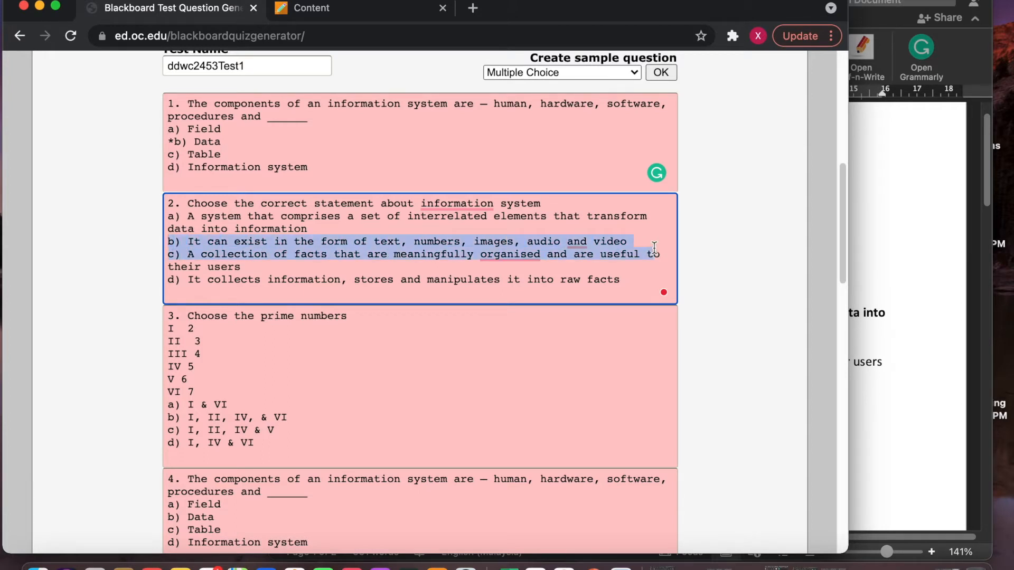
click(632, 244)
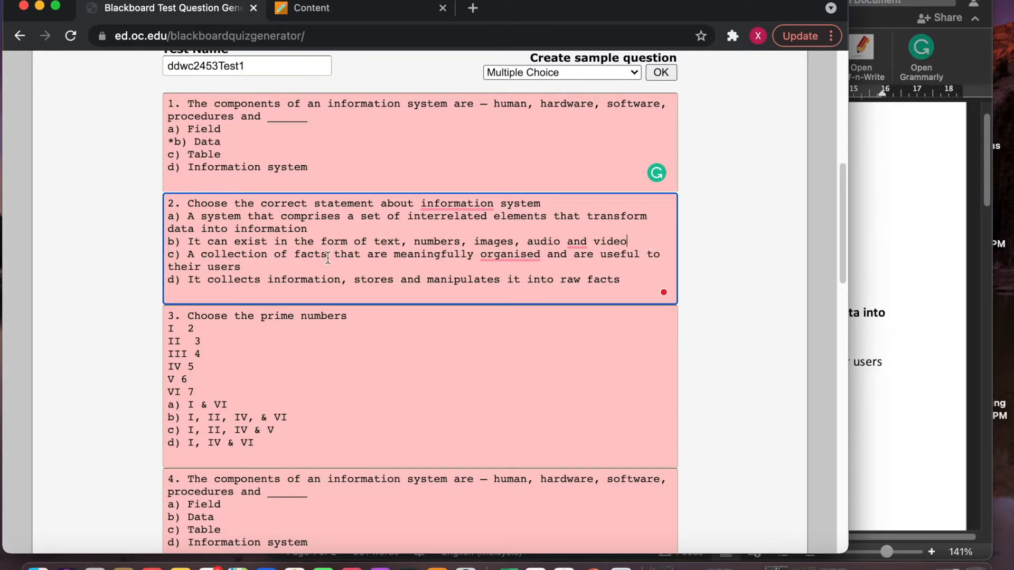
drag(643, 240, 619, 241)
click(255, 269)
click(630, 281)
Mark answer a) of question 2 as correct with an asterisk before its letter.
click(175, 242)
click(166, 220)
text(*)
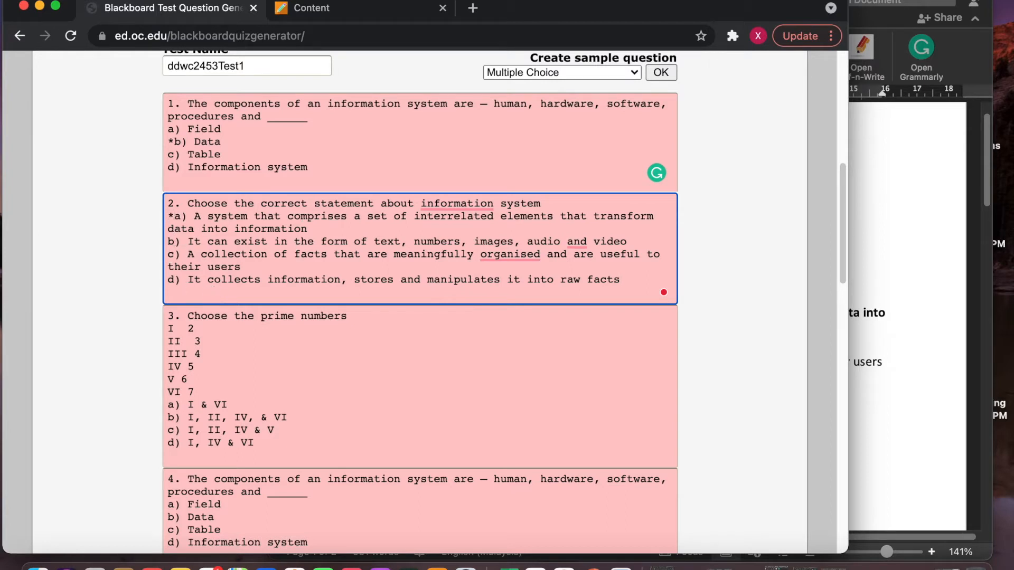
Join the six Roman-numeral lines I to VI of question 3 onto the "Choose the prime numbers" line.
scroll(360, 270, down, 1)
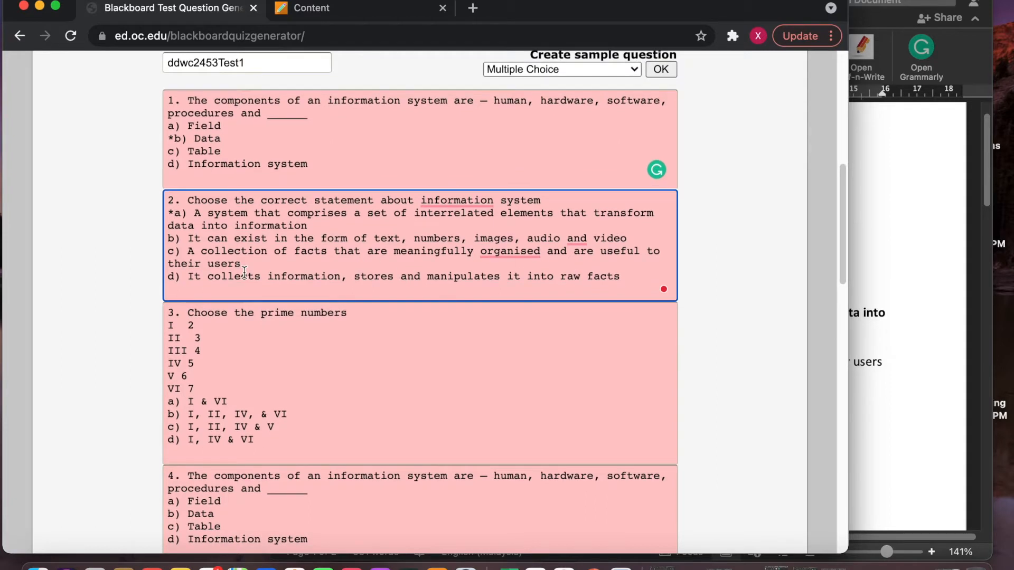
scroll(172, 269, down, 2)
click(192, 280)
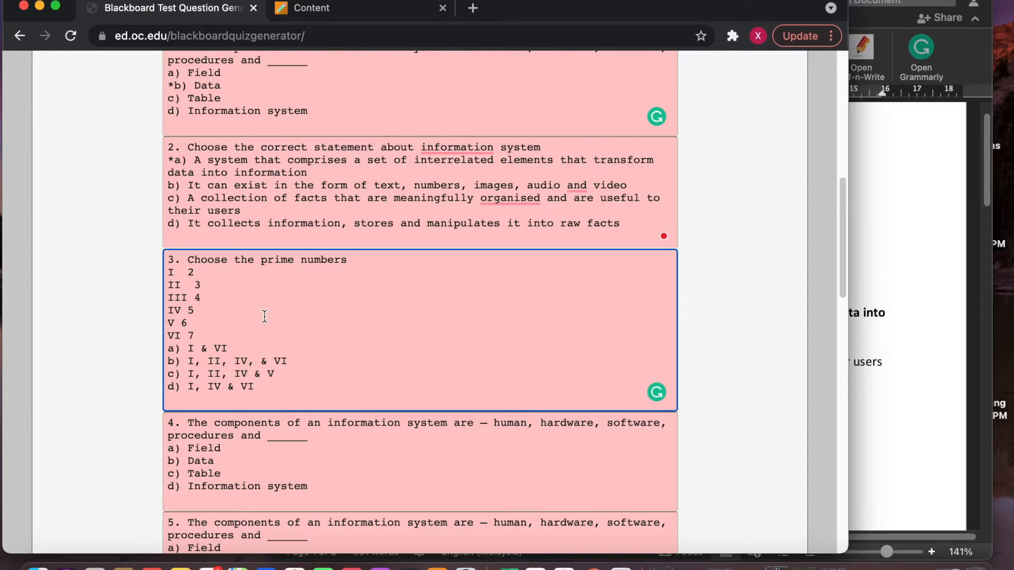
key(BackSpace)
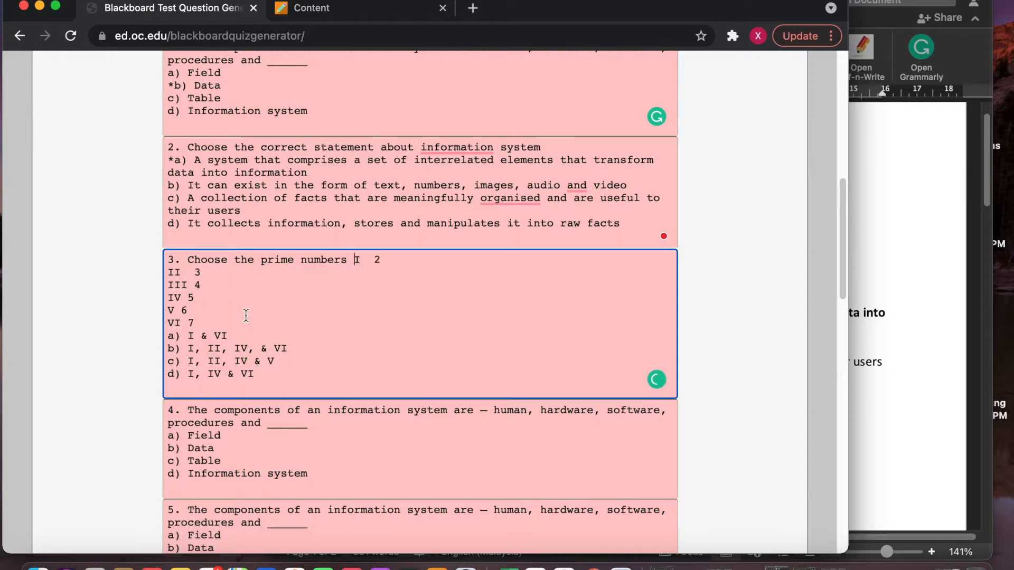
click(170, 275)
key(BackSpace)
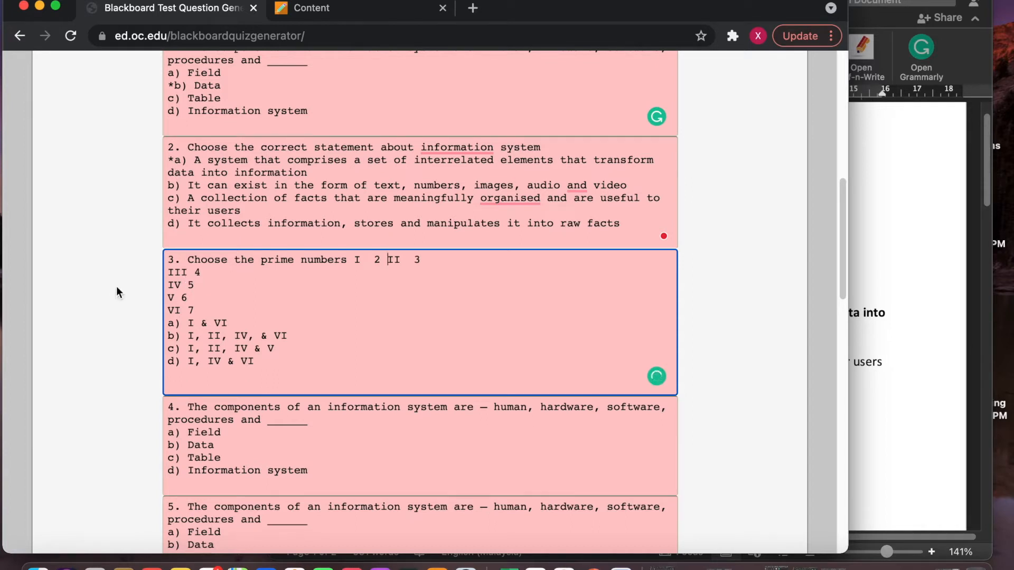
click(169, 273)
key(BackSpace)
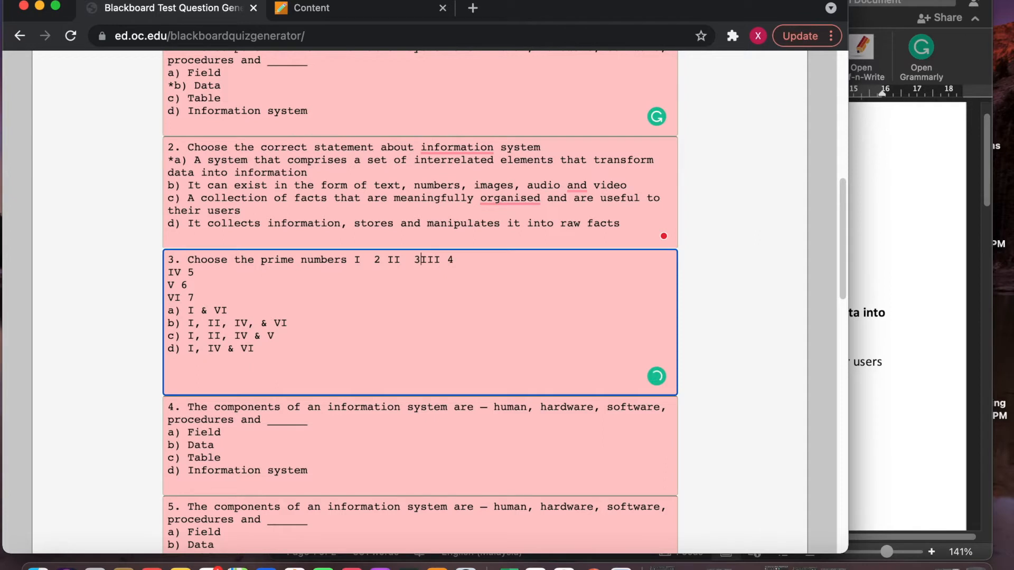
click(169, 273)
key(BackSpace)
click(169, 273)
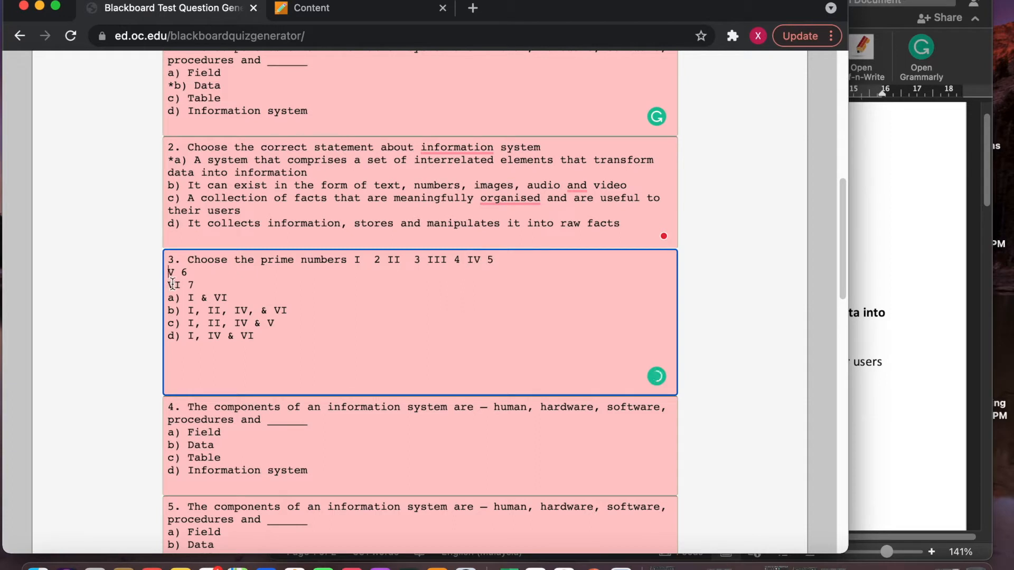
key(BackSpace)
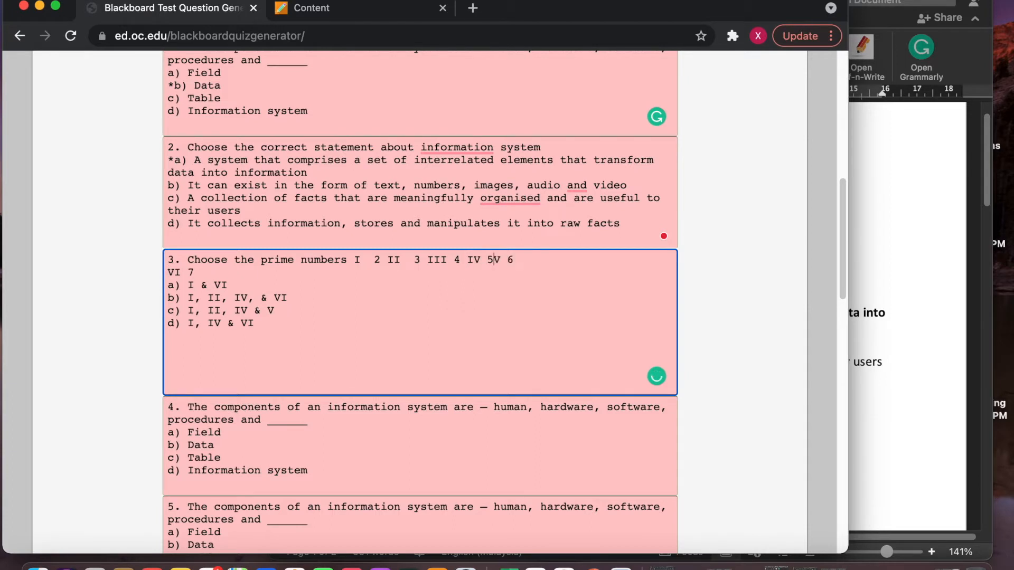
click(169, 272)
key(BackSpace)
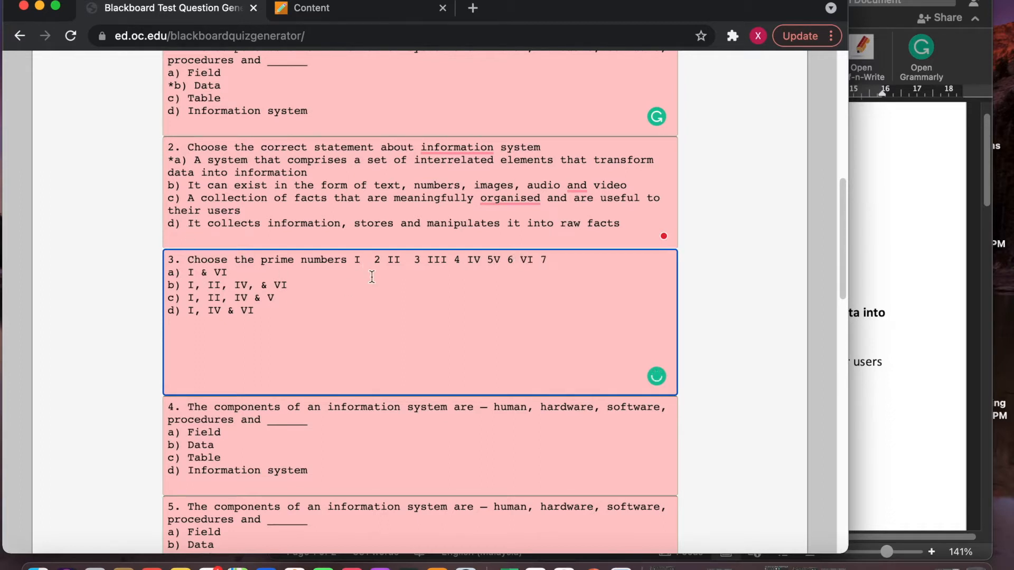
Add a period after numerals I, II and III in question 3 and remove the extra spaces before 2 and 3.
text(.)
click(381, 259)
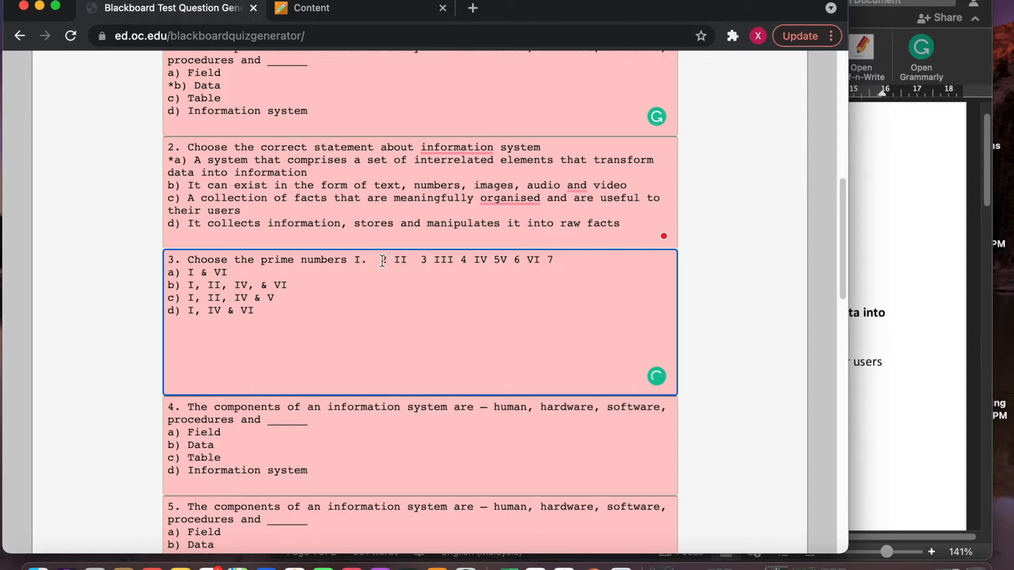
key(BackSpace)
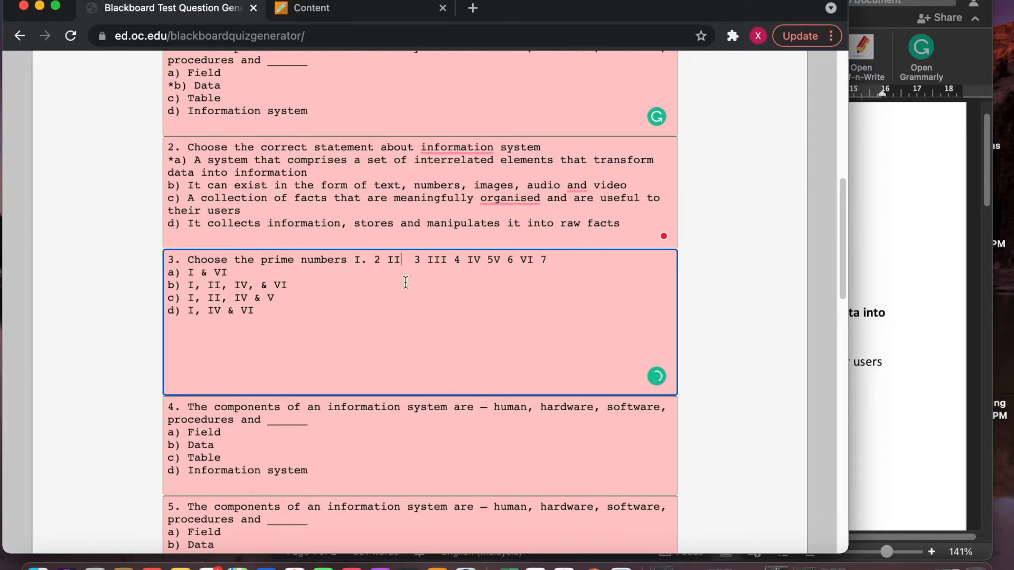
text(.)
click(421, 260)
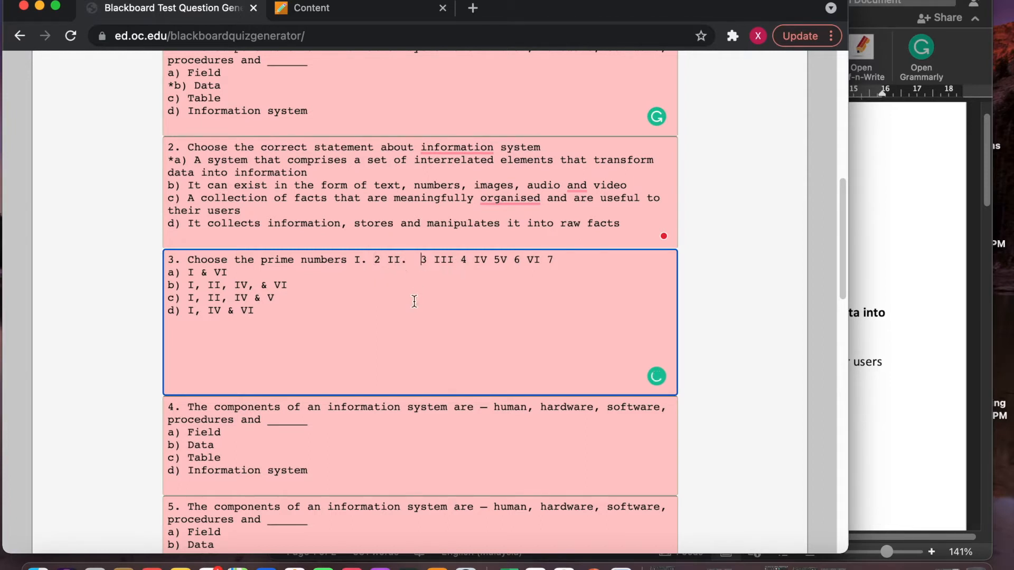
key(BackSpace)
key(Right)
key(Right)
key(Right)
key(Right)
key(Right)
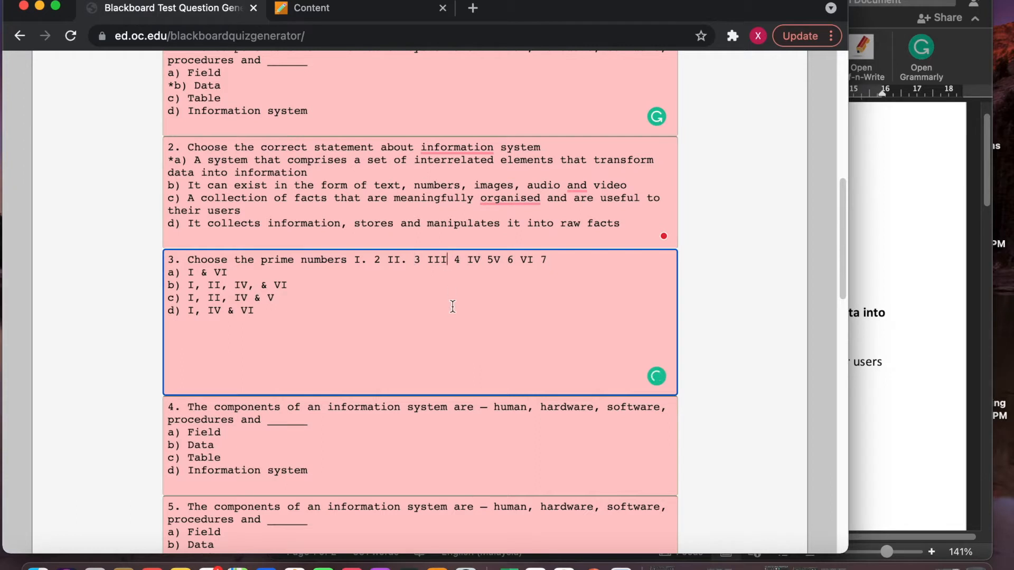
text(.)
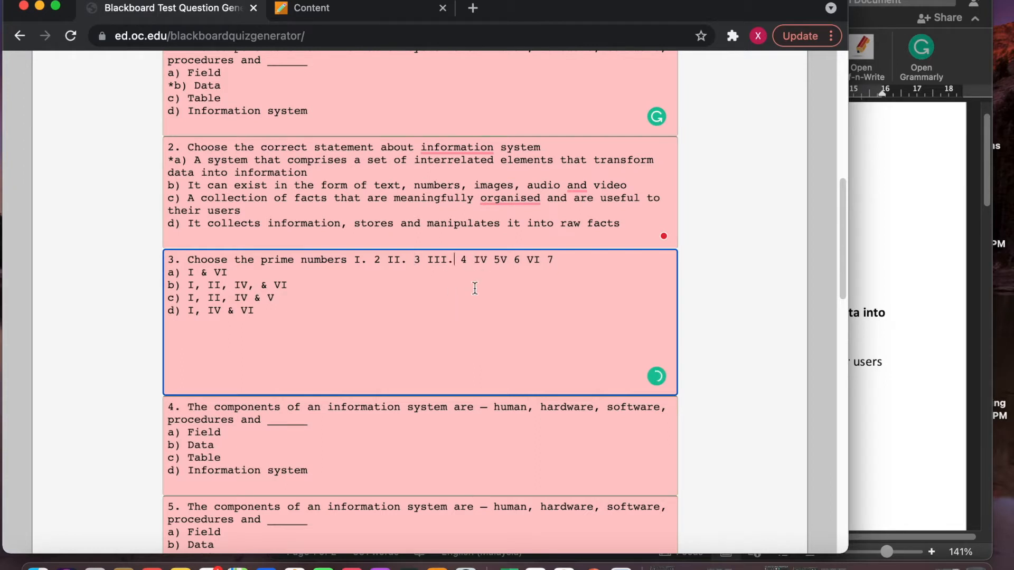
Add a period after numerals IV, V and VI in question 3 and separate 5 from V with a space.
click(487, 261)
text(.)
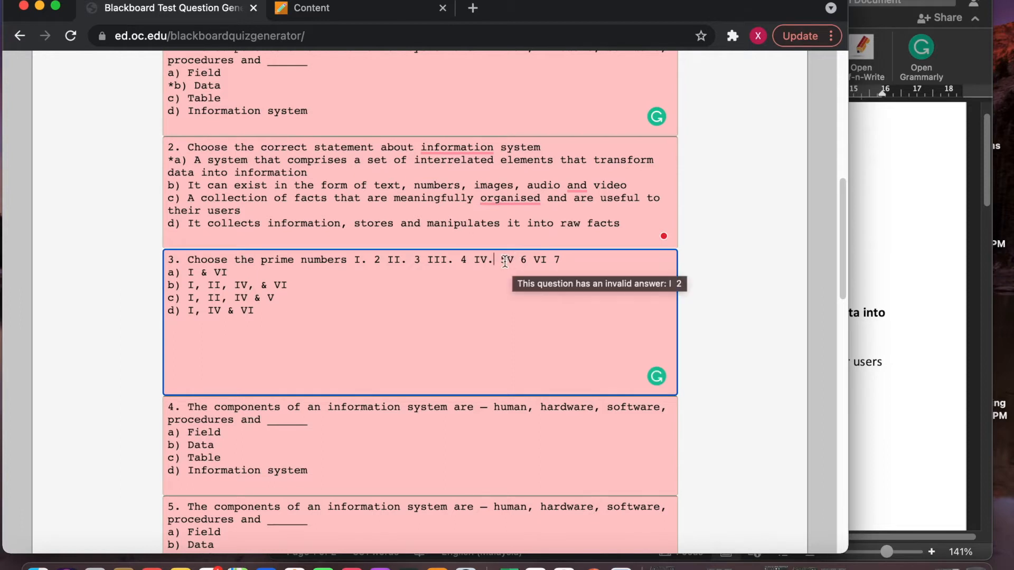
click(507, 262)
key(Left)
key(Left)
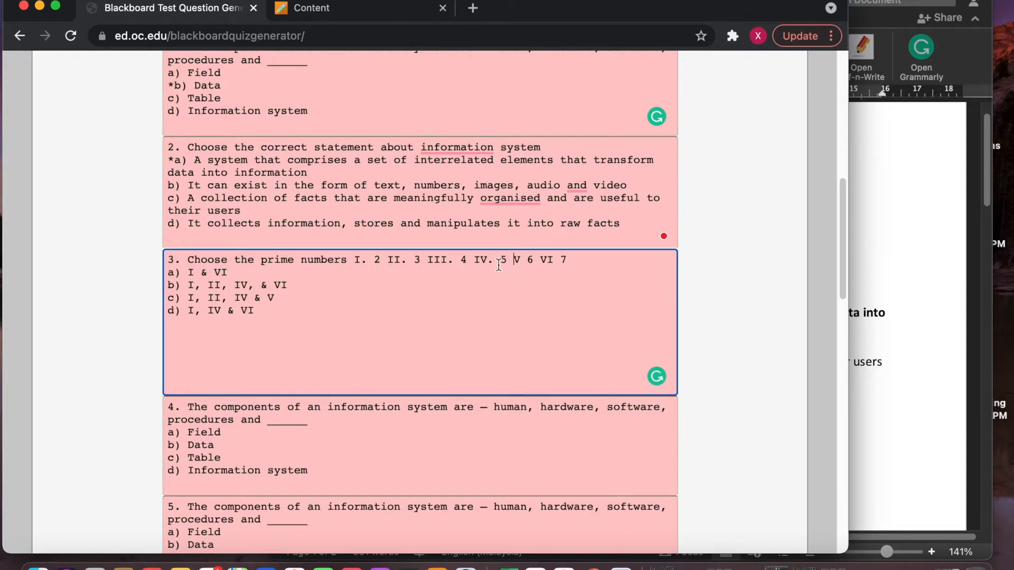
click(521, 261)
text(.)
click(559, 262)
Keep question 4's wrapped text intact and mark its answer "b) Data" as correct with an asterisk.
scroll(231, 389, down, 3)
click(169, 336)
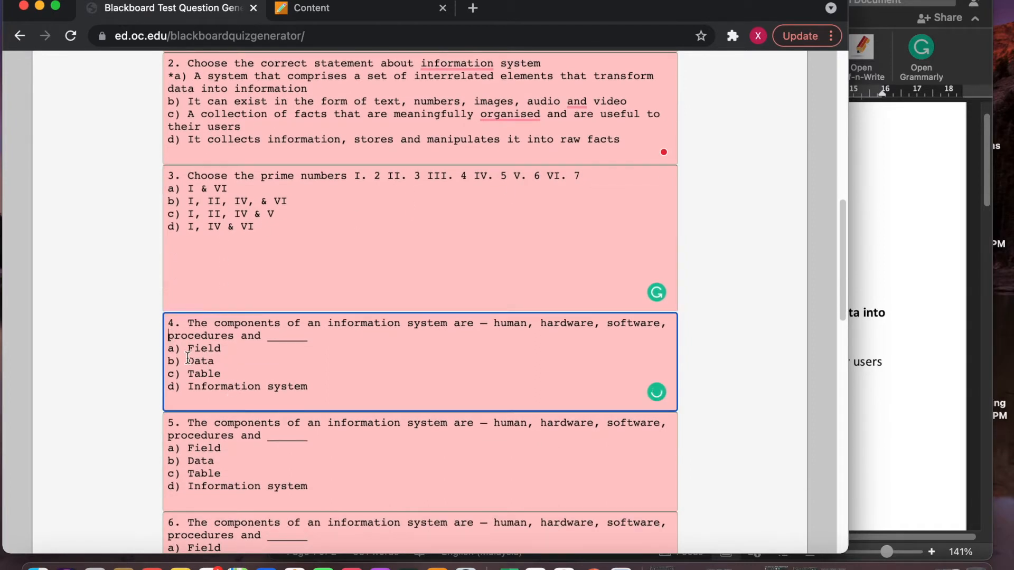
key(BackSpace)
key(Return)
click(168, 362)
text(*)
Mark question 3's answer "b) I, II, IV, & VI" as correct with an asterisk.
scroll(203, 188, up, 1)
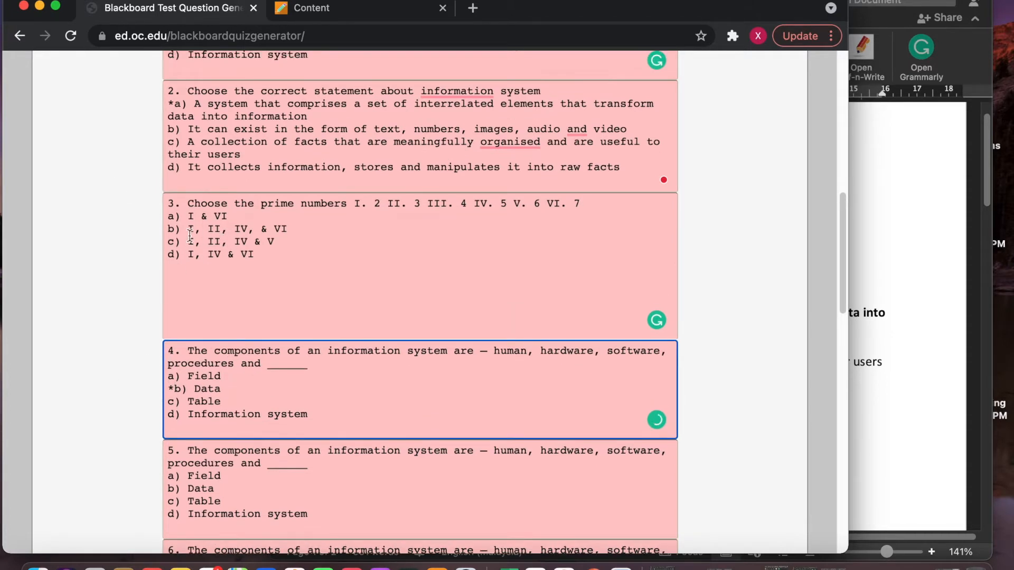
click(180, 247)
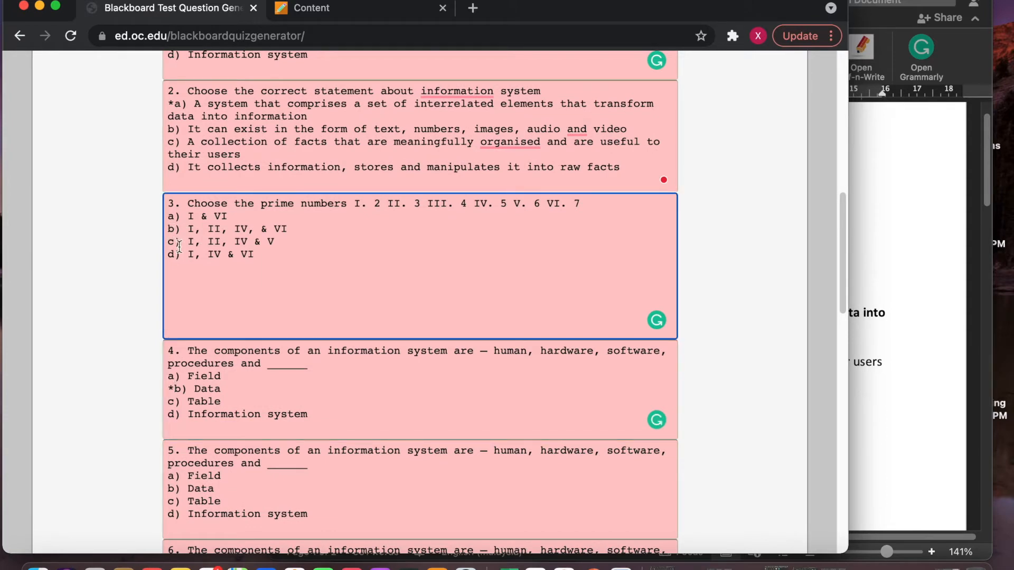
text(*)
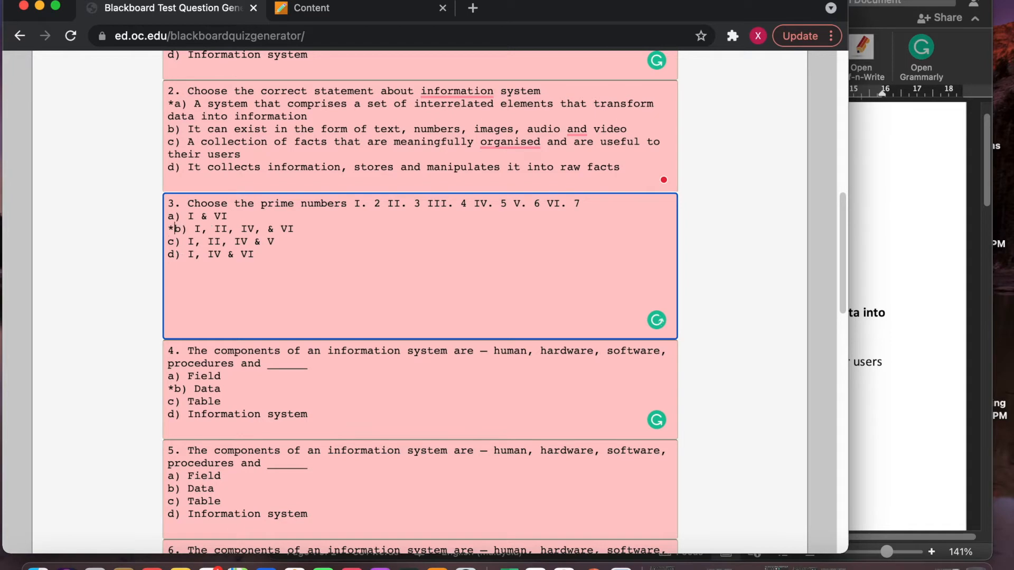
scroll(245, 267, up, 10)
scroll(240, 265, down, 12)
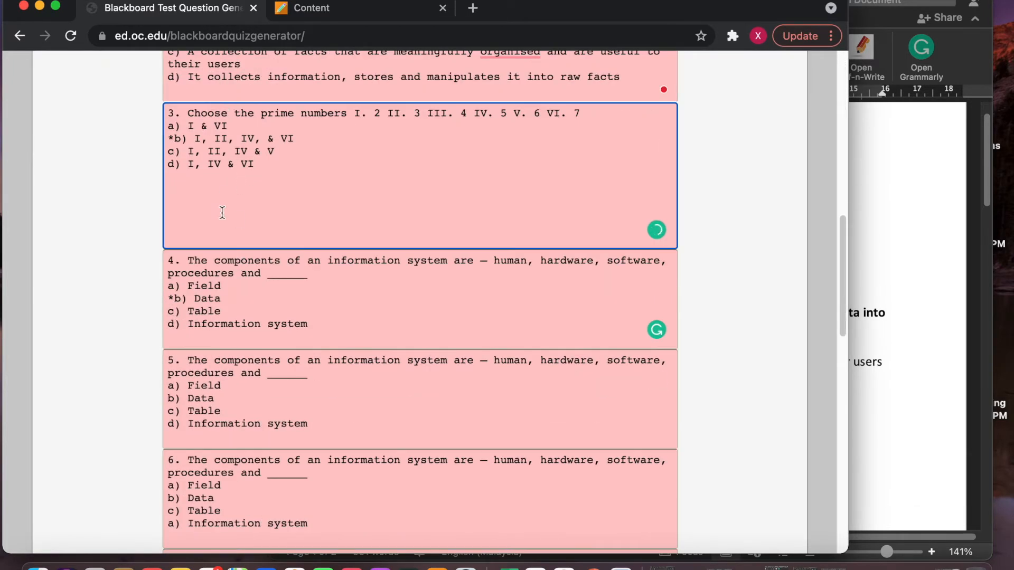
Check the wording and marked answers of the corrected questions 1 to 4 and the questions that follow.
click(292, 301)
click(269, 243)
scroll(269, 233, up, 3)
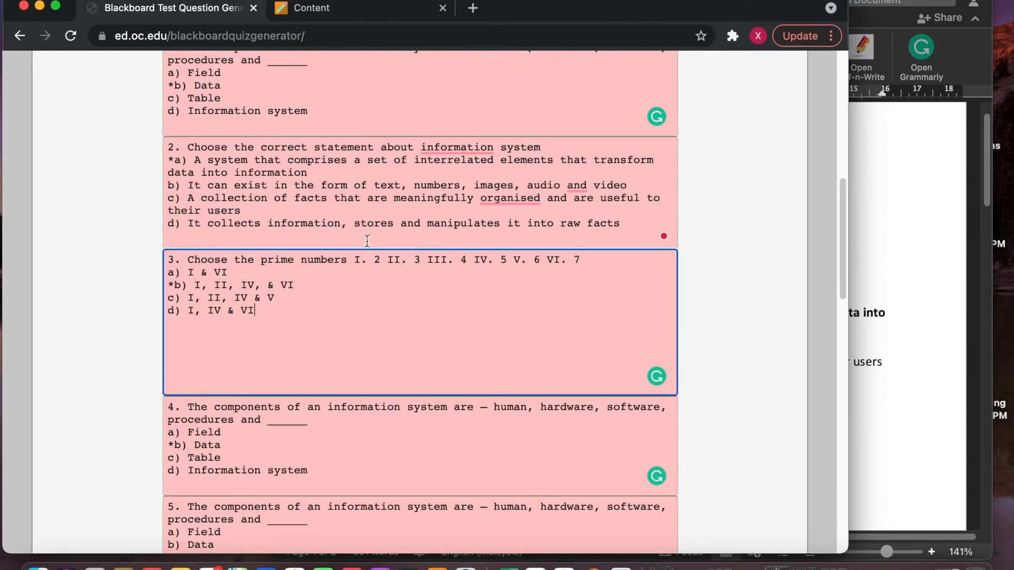
scroll(296, 385, down, 1)
click(275, 421)
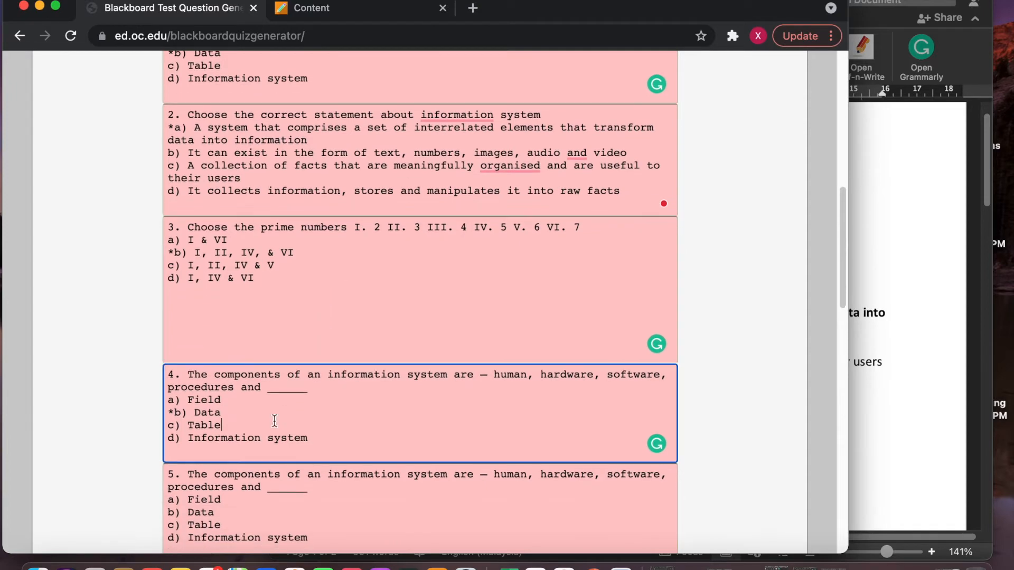
scroll(269, 395, down, 1)
scroll(268, 394, up, 3)
scroll(268, 394, down, 10)
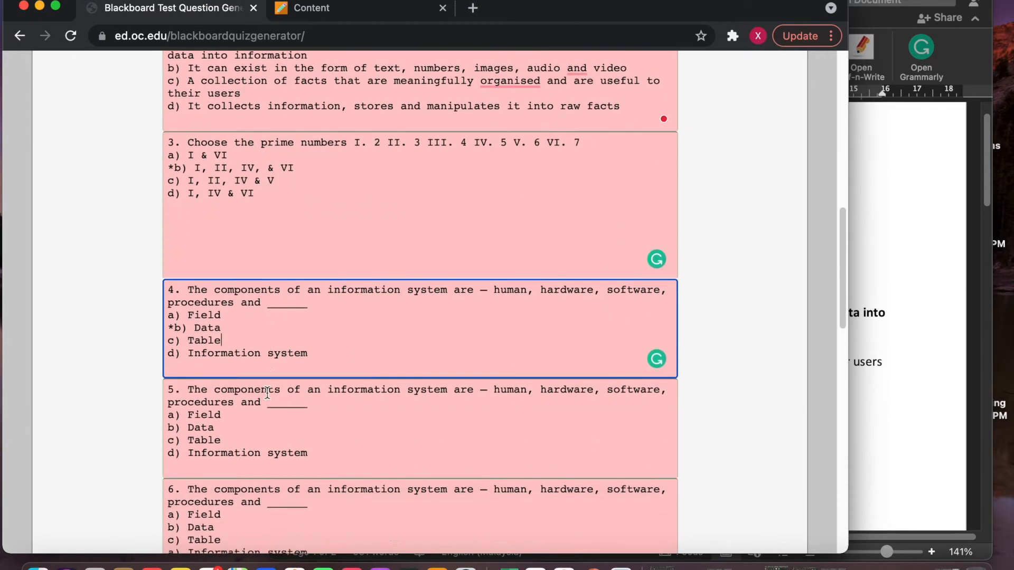
scroll(214, 272, up, 5)
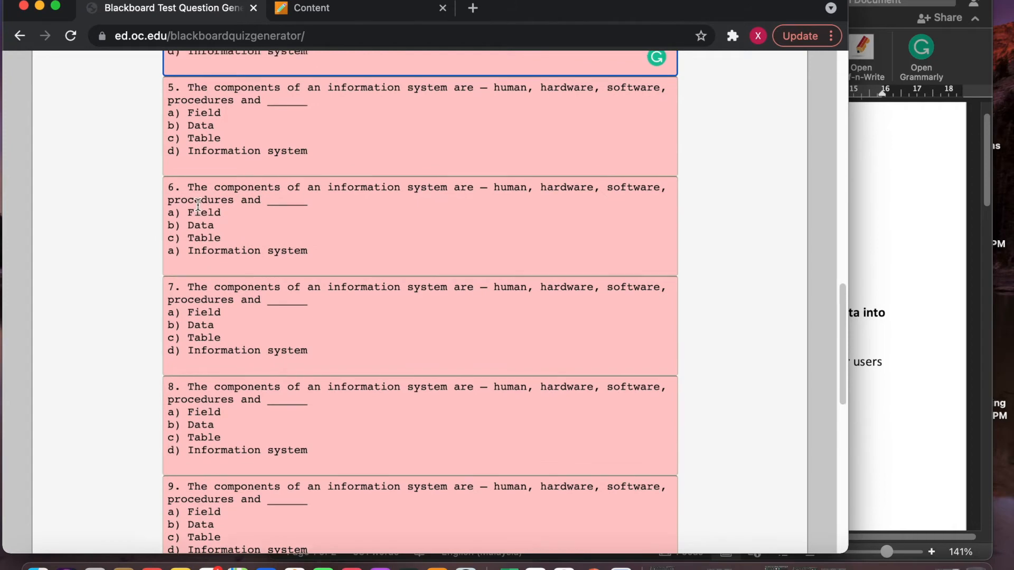
Mark the answer "b) Data" as correct with an asterisk in questions 5 and 6.
click(172, 276)
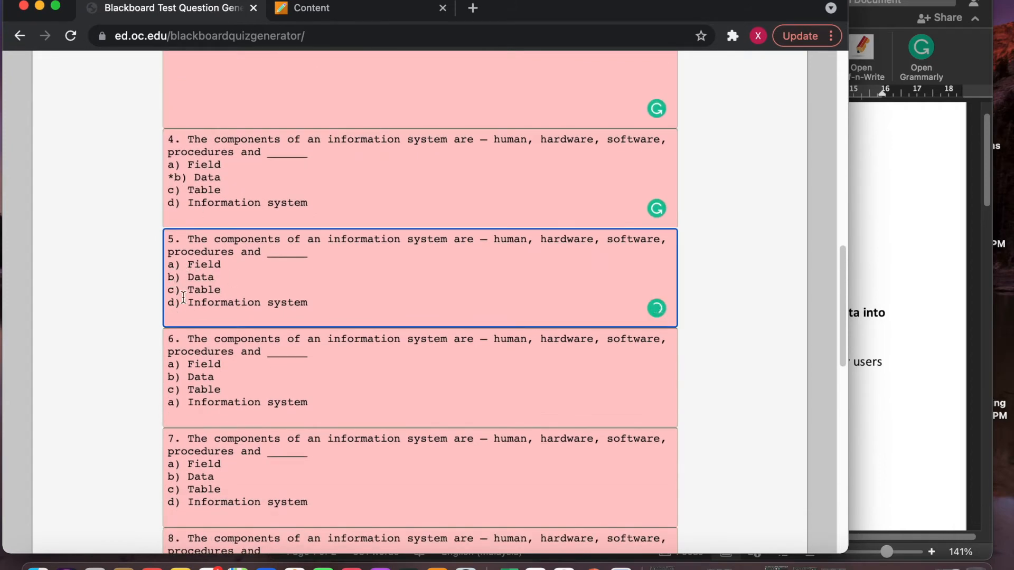
text(*)
click(169, 377)
text(*)
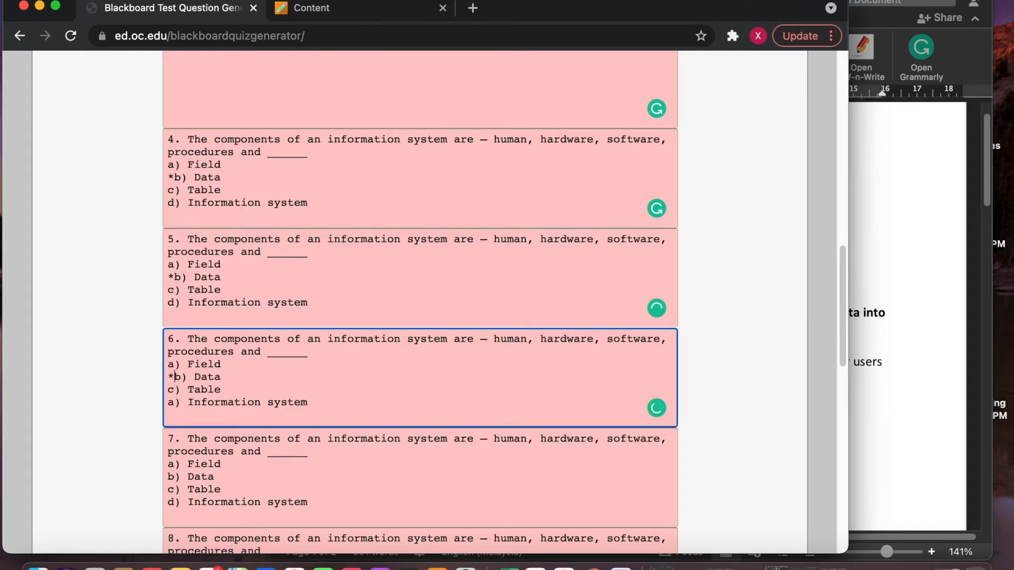
Remove the line break before "procedures" in question 5 so its question text runs on as one line.
click(169, 253)
key(BackSpace)
key(Return)
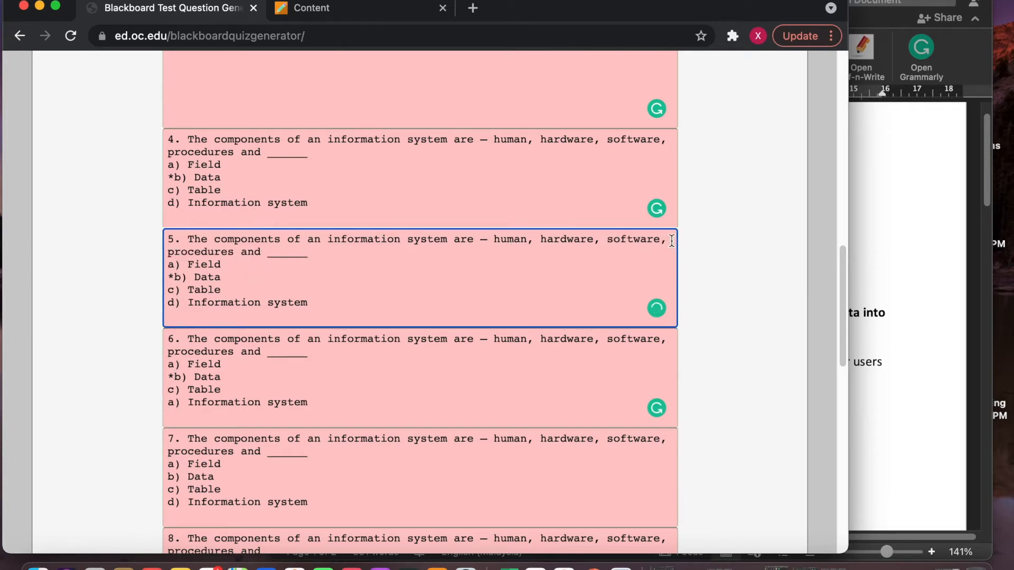
drag(661, 239, 672, 240)
click(169, 254)
key(BackSpace)
click(336, 152)
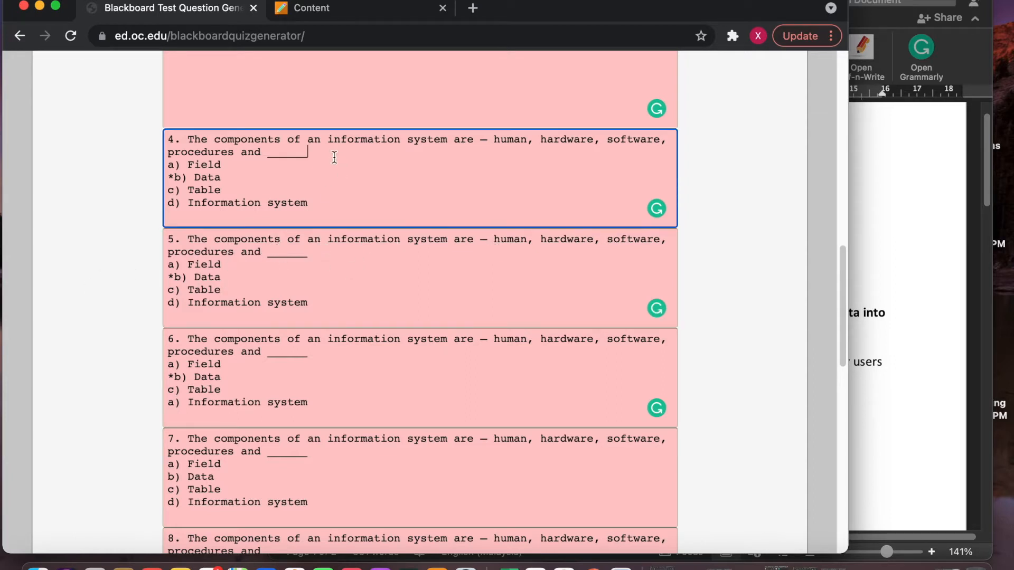
Remove the line break before "procedures" in question 6.
scroll(332, 317, down, 1)
click(318, 334)
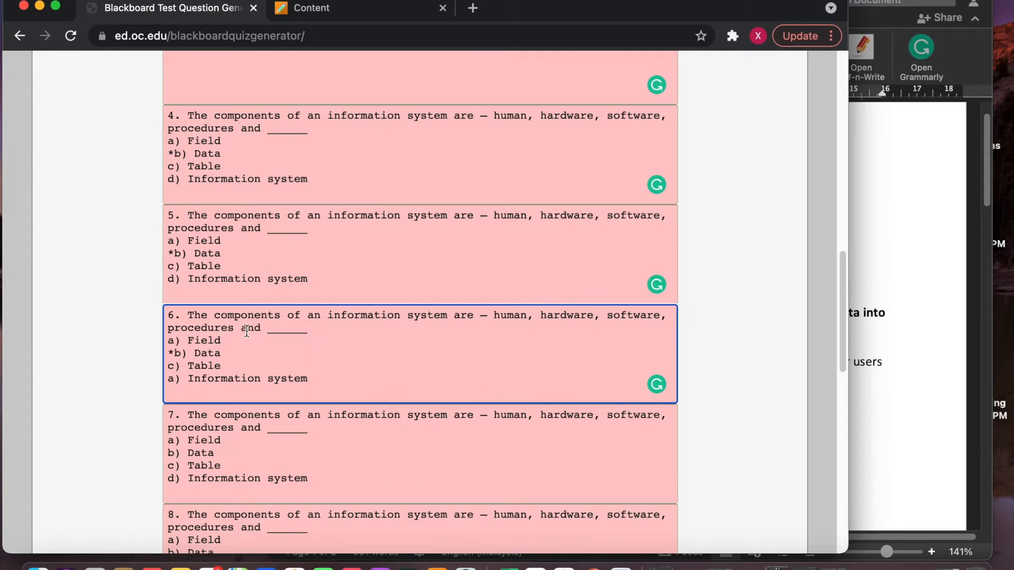
click(170, 331)
key(BackSpace)
scroll(184, 363, down, 1)
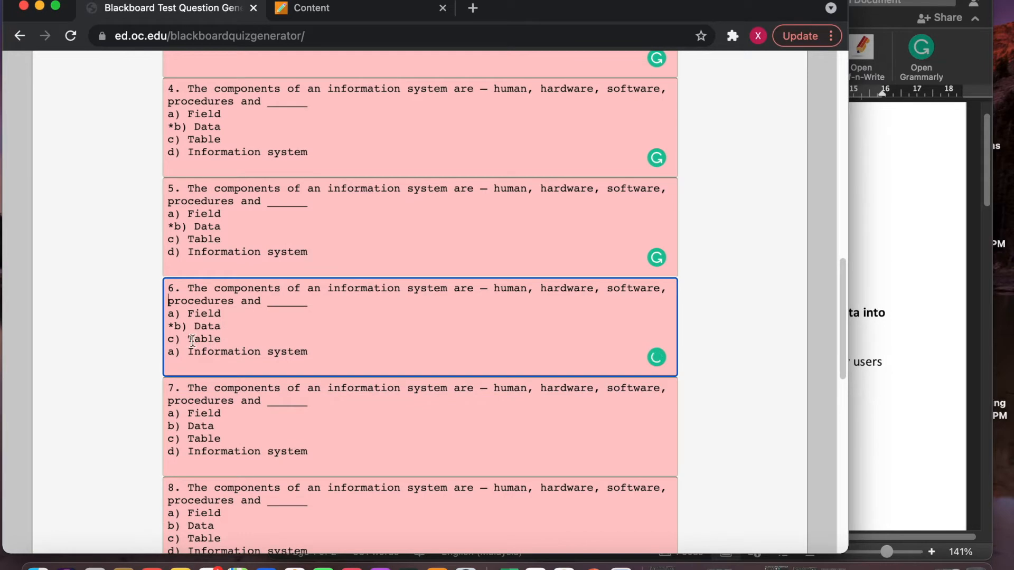
Mark question 7's answer "b) Data" as correct with an asterisk and remove the line break before "procedures".
scroll(196, 340, down, 5)
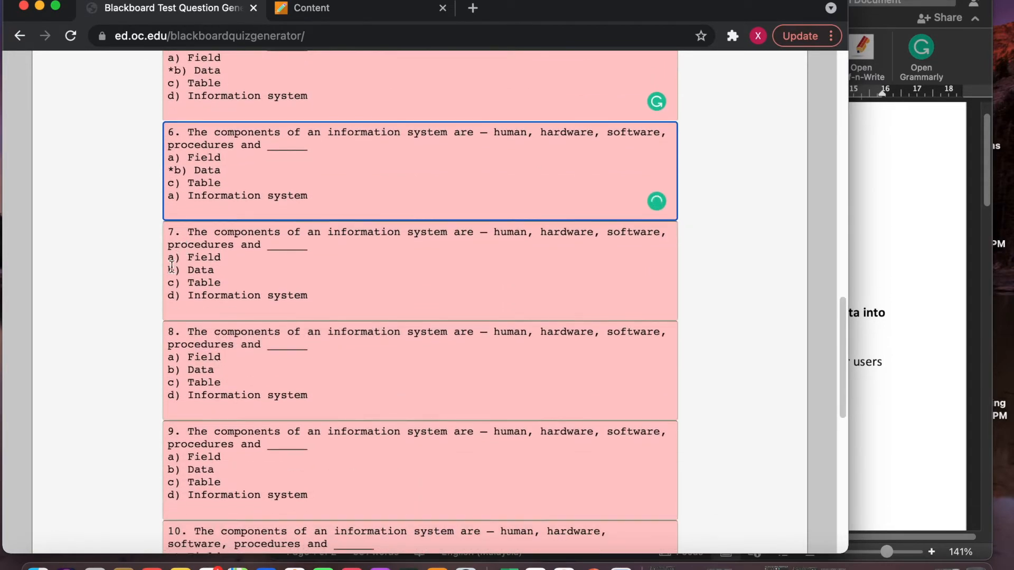
click(171, 277)
text(*)
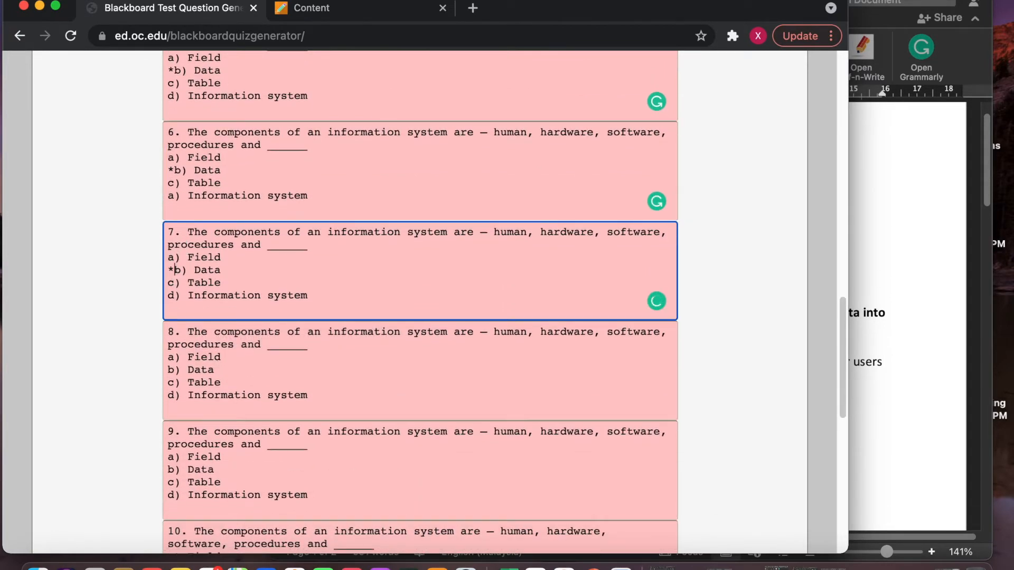
click(167, 248)
key(BackSpace)
Remove the line break before "procedures" in question 8 and mark its answer "b) Data" with an asterisk.
click(168, 349)
key(BackSpace)
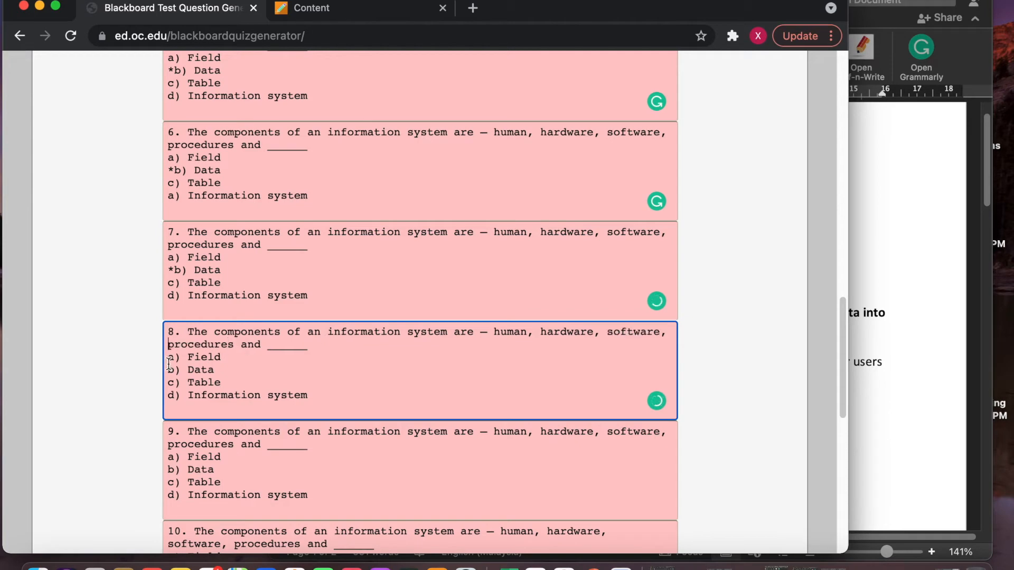
text(*)
Check the question text, answer options and asterisks in questions 10, 11 and 12.
scroll(289, 278, up, 1)
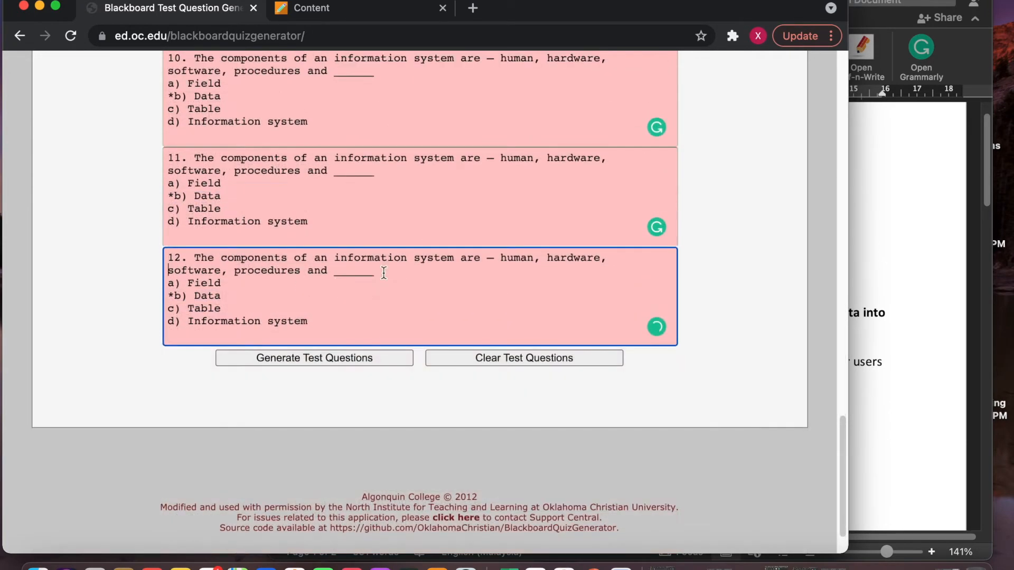
click(383, 273)
click(388, 180)
click(319, 322)
click(226, 308)
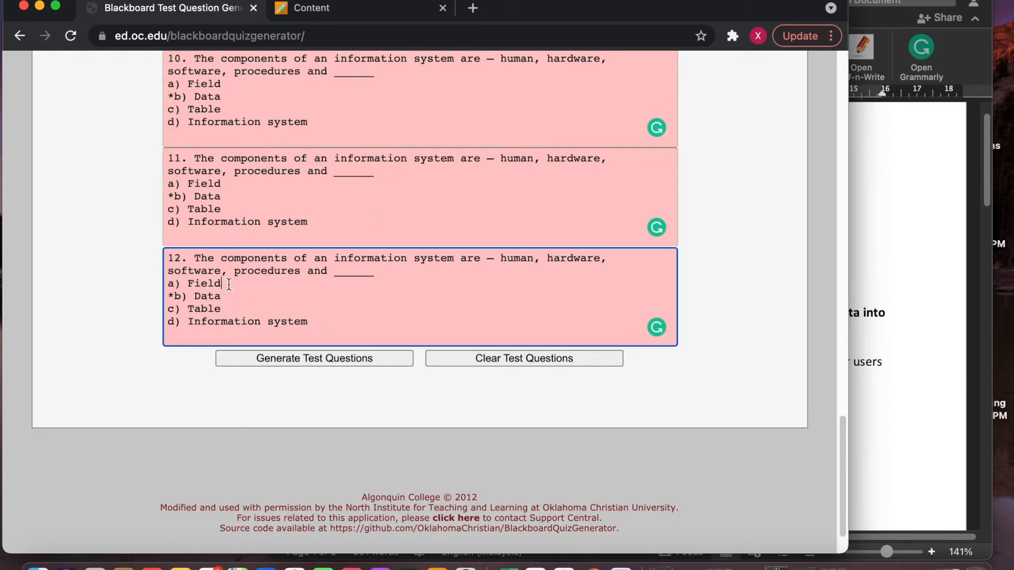
click(392, 272)
click(278, 212)
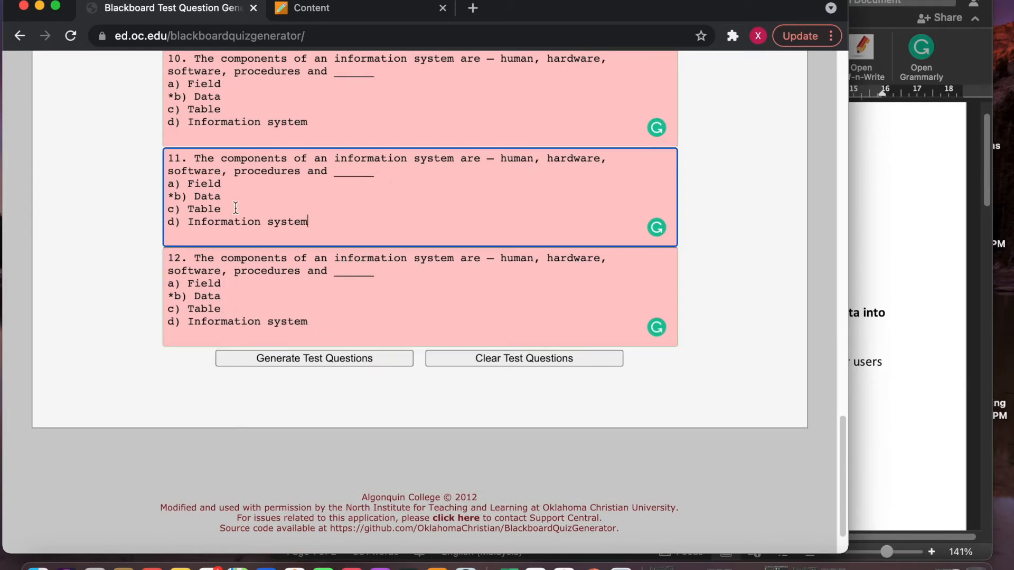
click(229, 189)
click(331, 121)
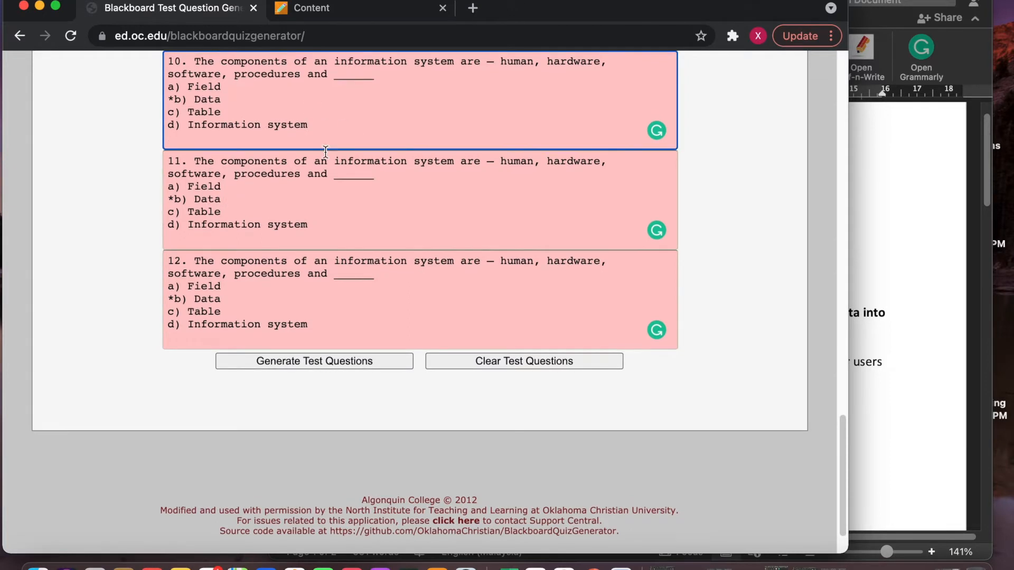
Recheck the earlier corrected questions and generate the test questions again.
scroll(313, 132, up, 8)
scroll(341, 240, up, 7)
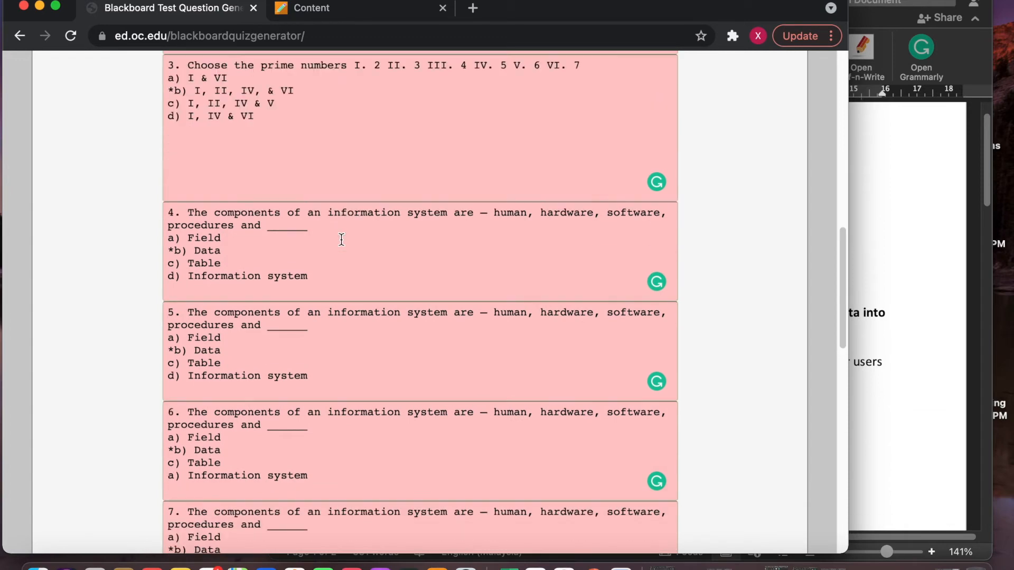
click(286, 209)
scroll(281, 208, down, 10)
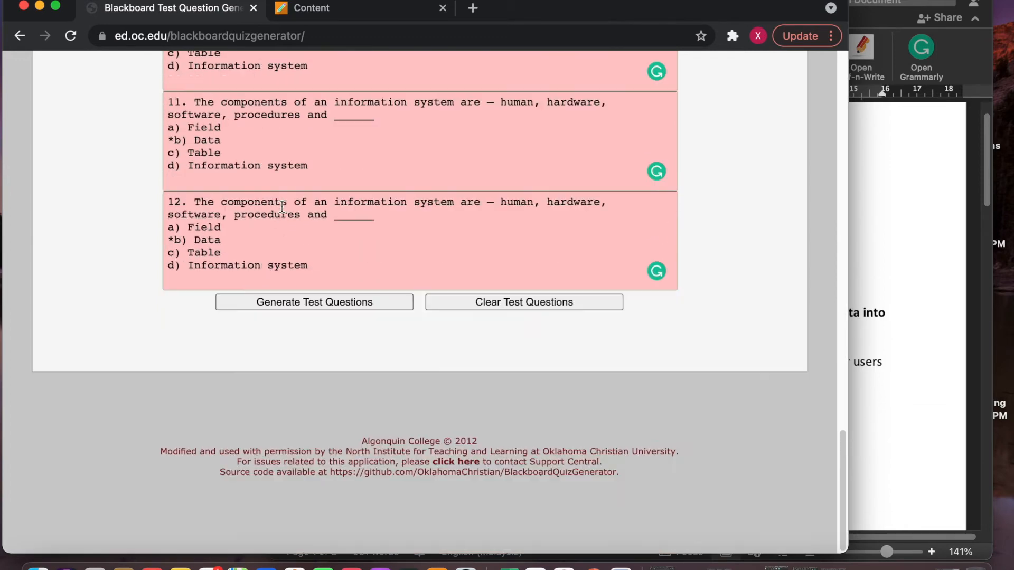
click(305, 306)
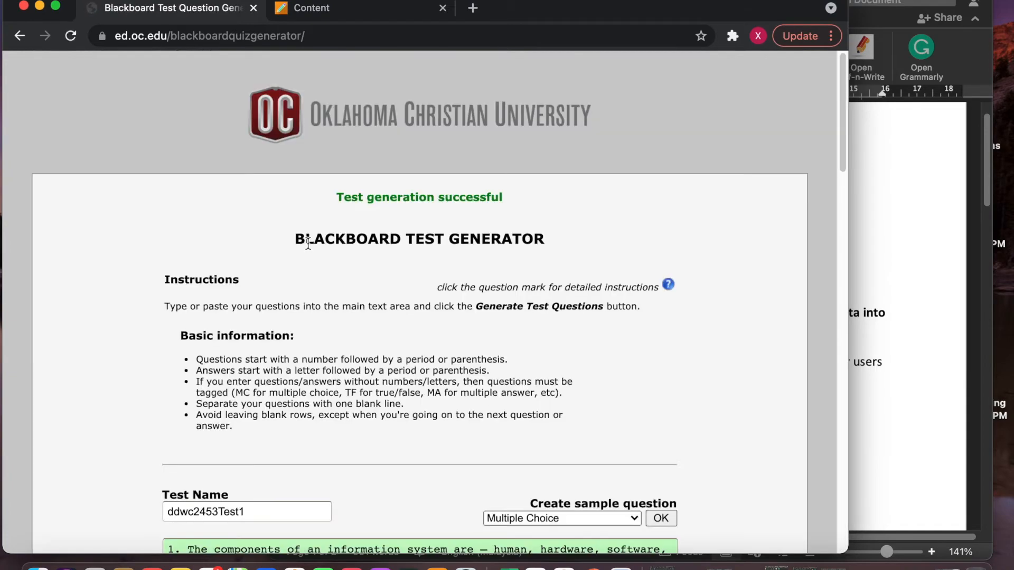
Review the generated questions 1 to 12 and the download options below them.
scroll(305, 236, down, 8)
scroll(304, 236, down, 10)
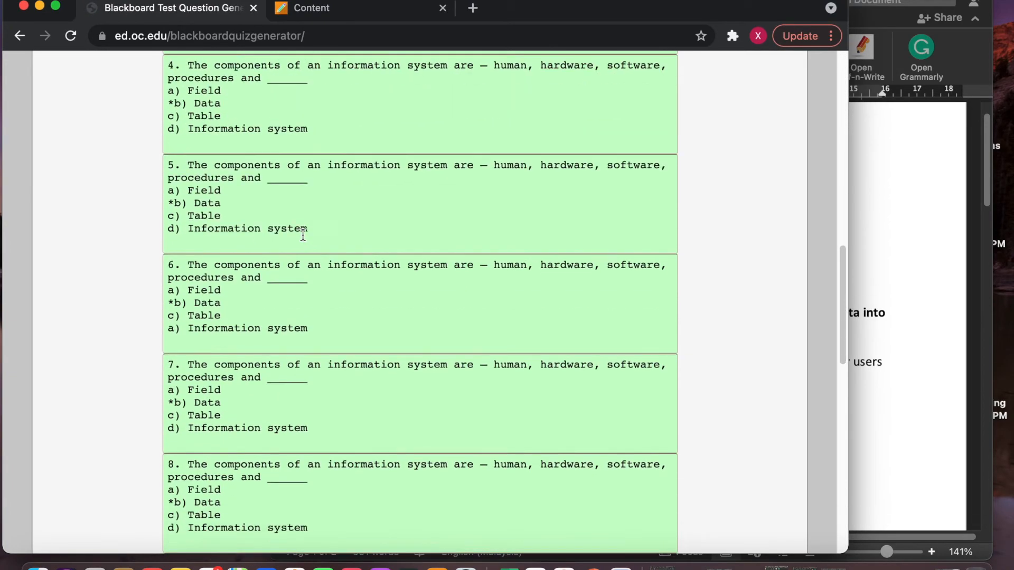
scroll(302, 234, down, 4)
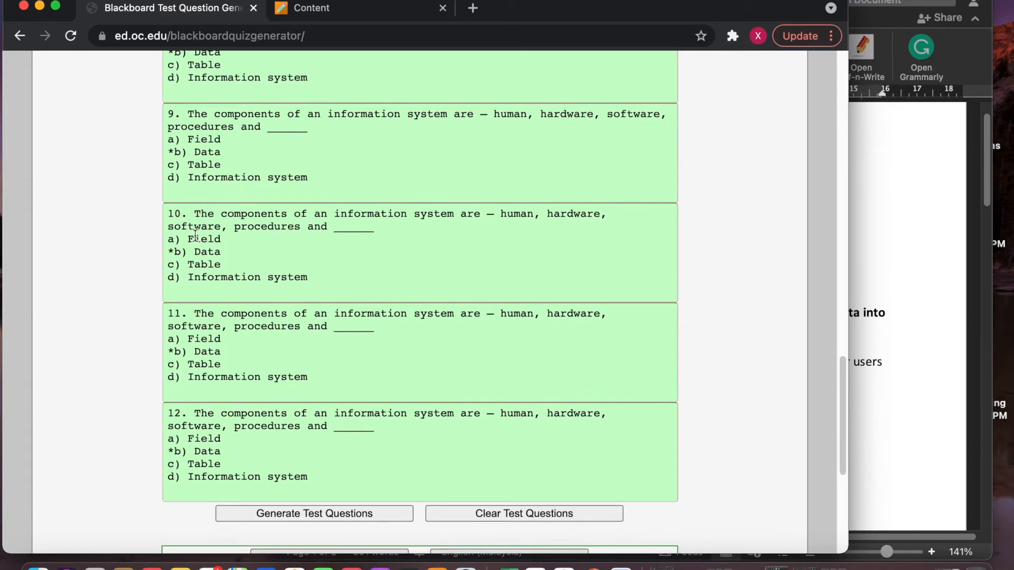
scroll(268, 319, up, 10)
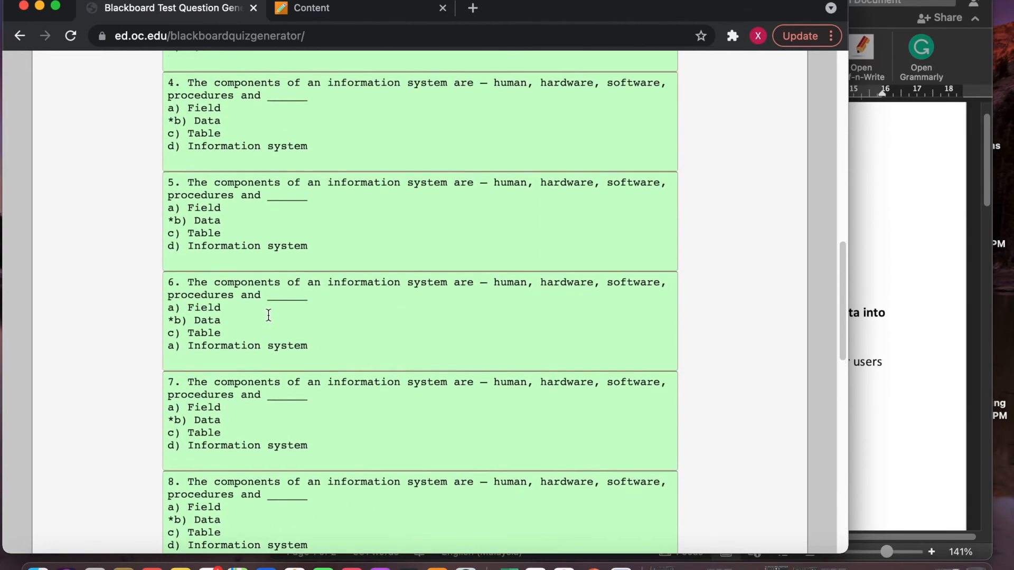
scroll(268, 316, up, 5)
scroll(334, 288, down, 10)
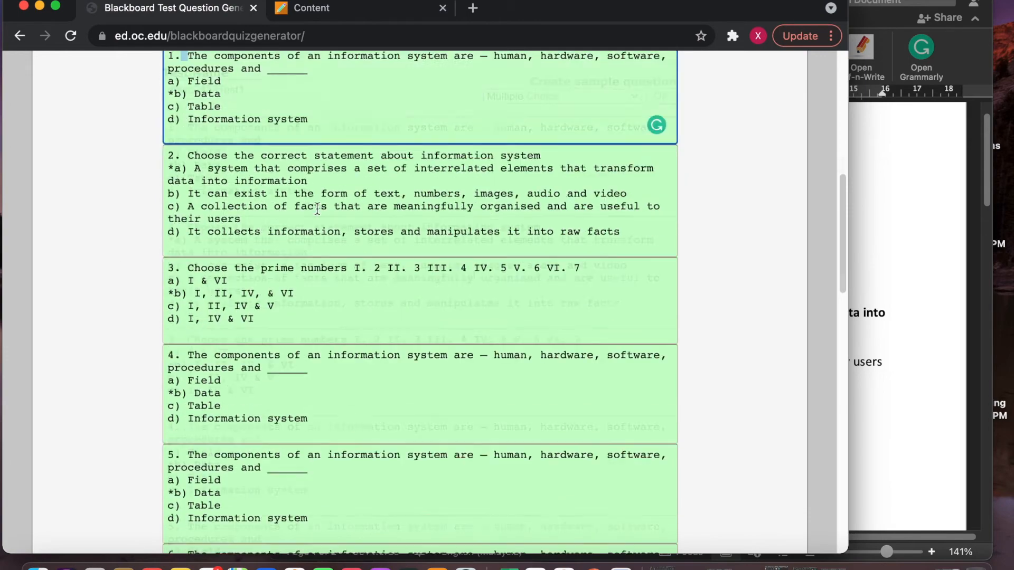
scroll(334, 287, down, 10)
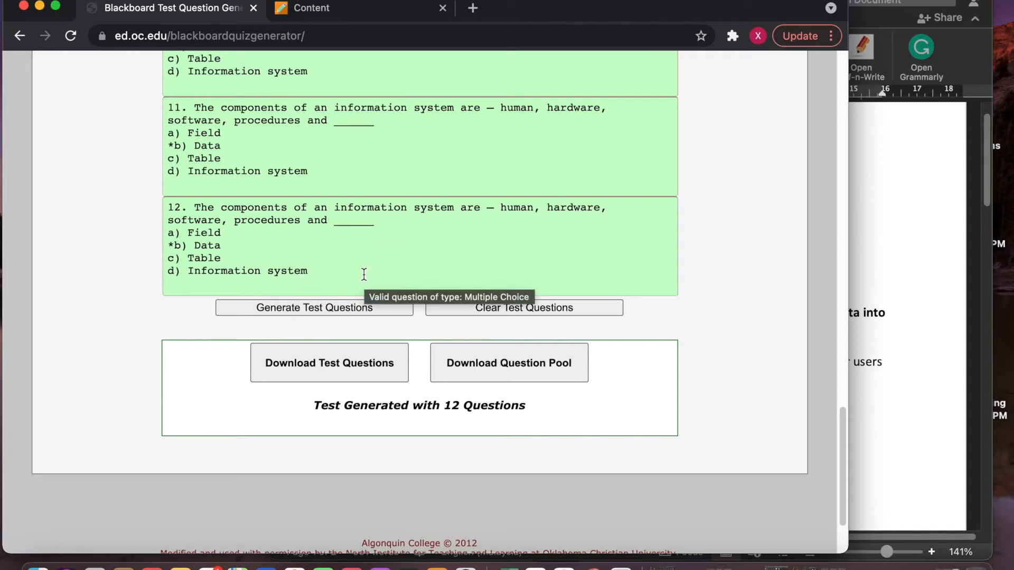
click(365, 245)
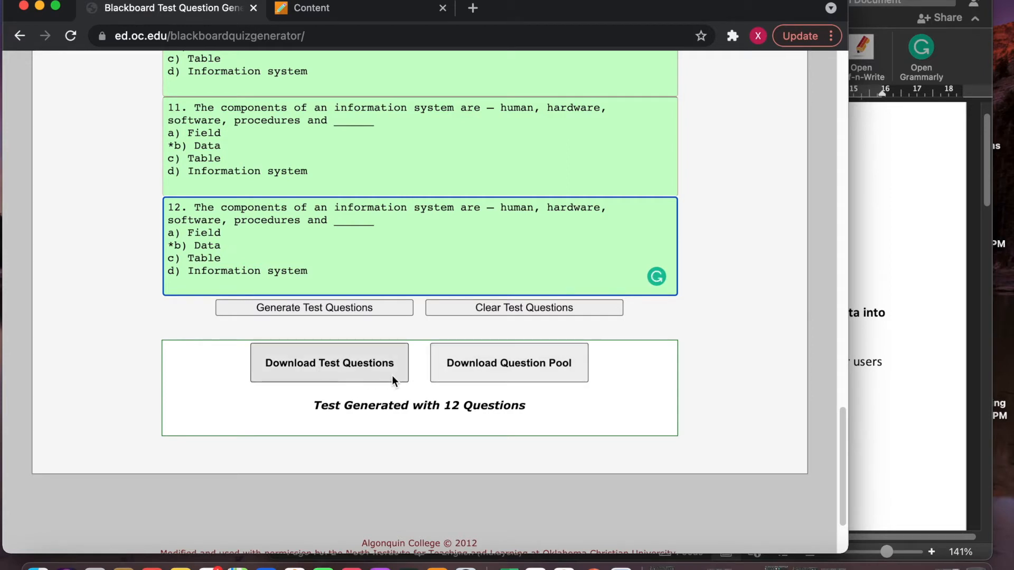
Download the generated test as a question pool and as a test questions file.
click(505, 373)
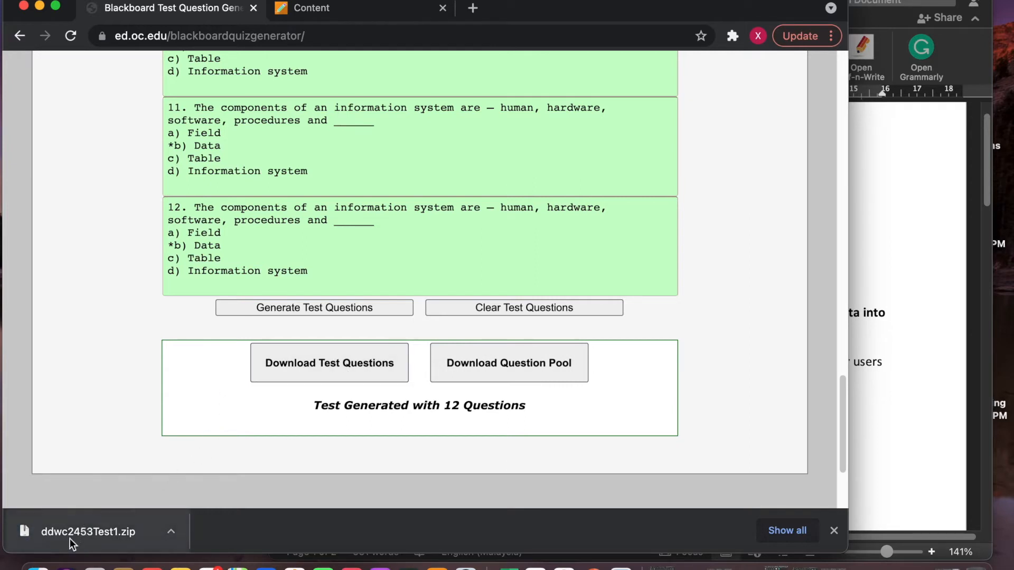
drag(61, 537, 237, 430)
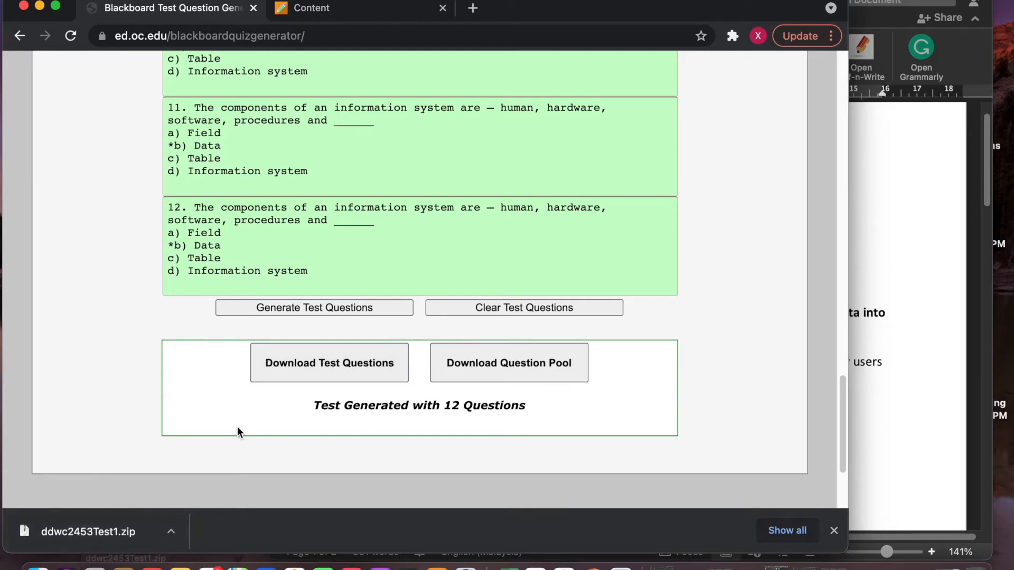
click(318, 372)
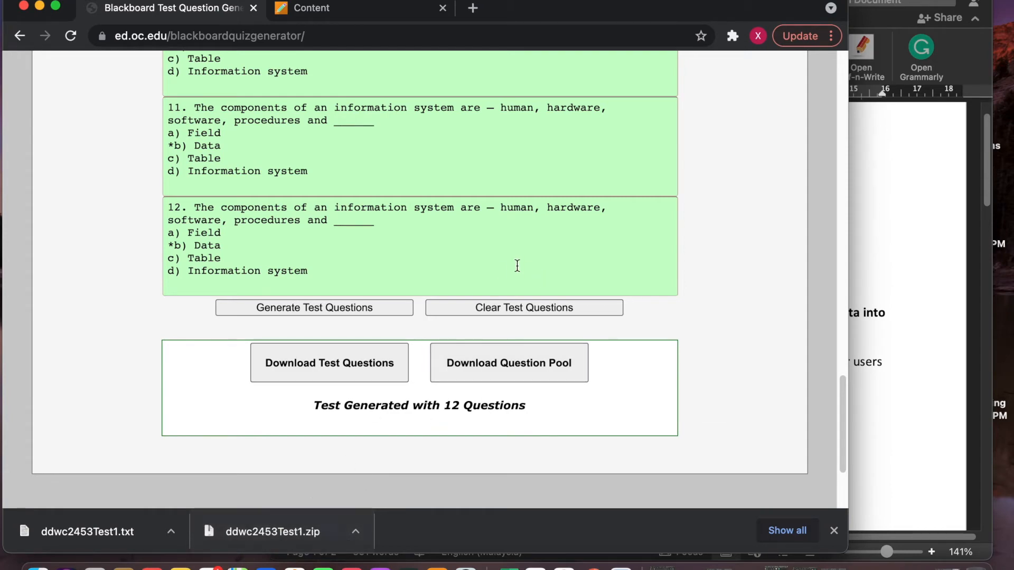
Switch to the Blackboard page with the TESTING_082020 course content.
scroll(419, 260, up, 20)
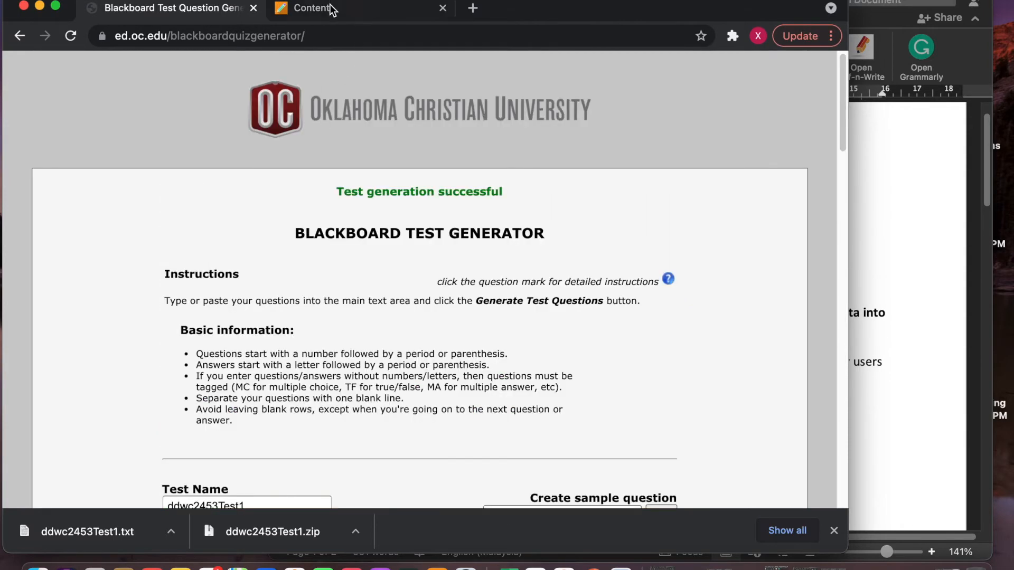
click(332, 9)
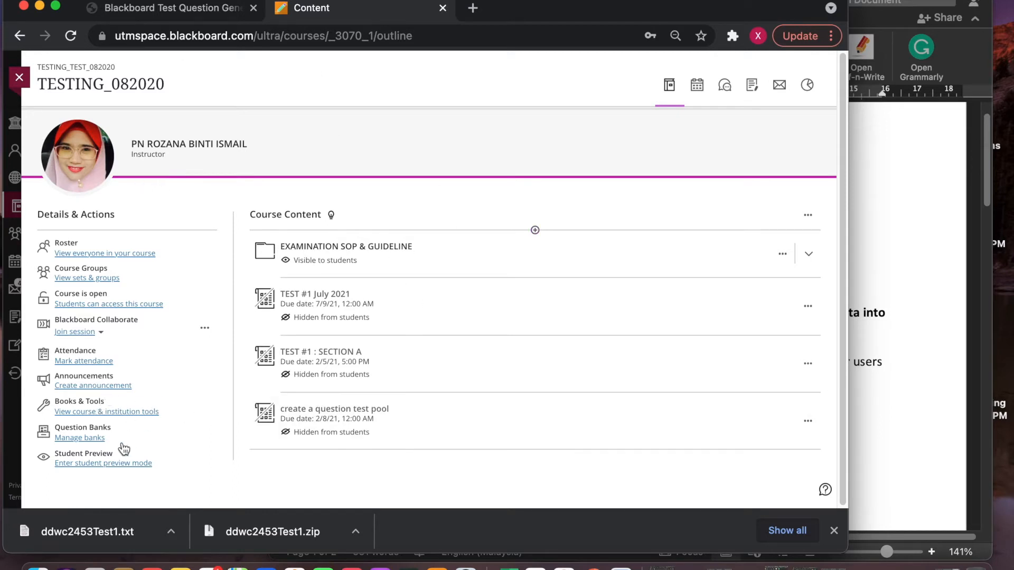
Import ddwc2453Test1.zip from Downloads into the course's question banks and check the imported bank's question count.
click(88, 440)
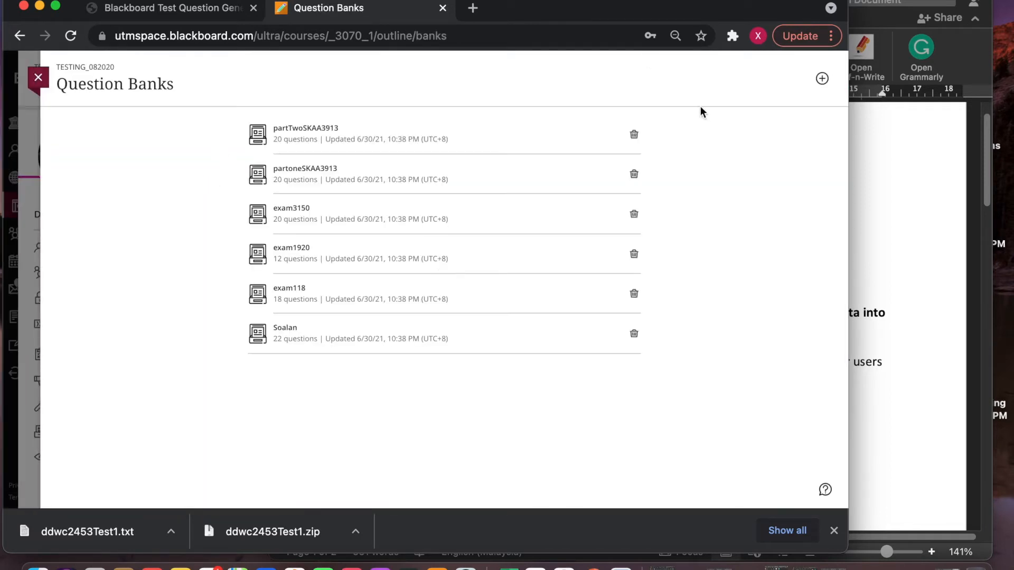
click(822, 79)
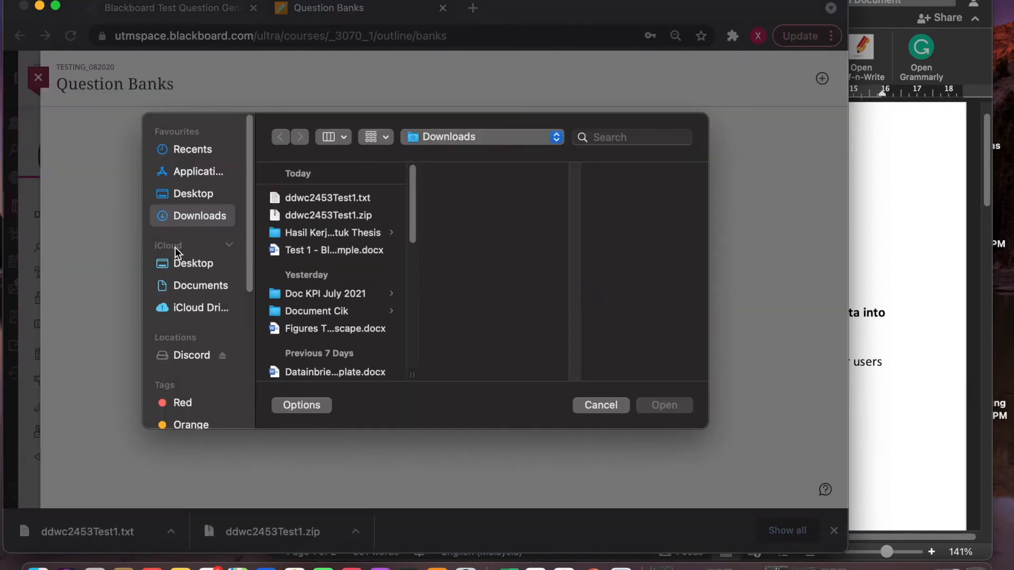
click(315, 217)
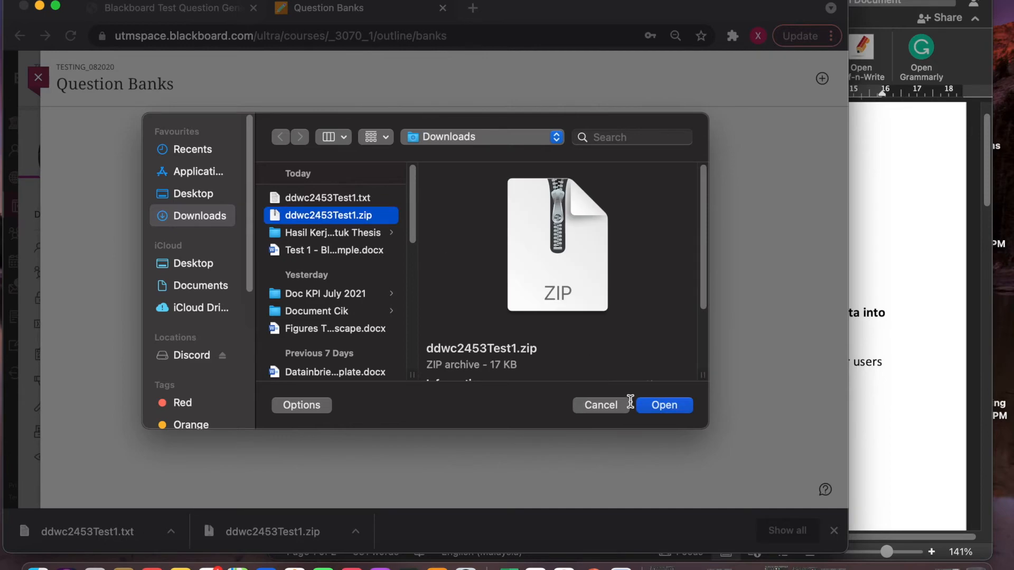
click(657, 406)
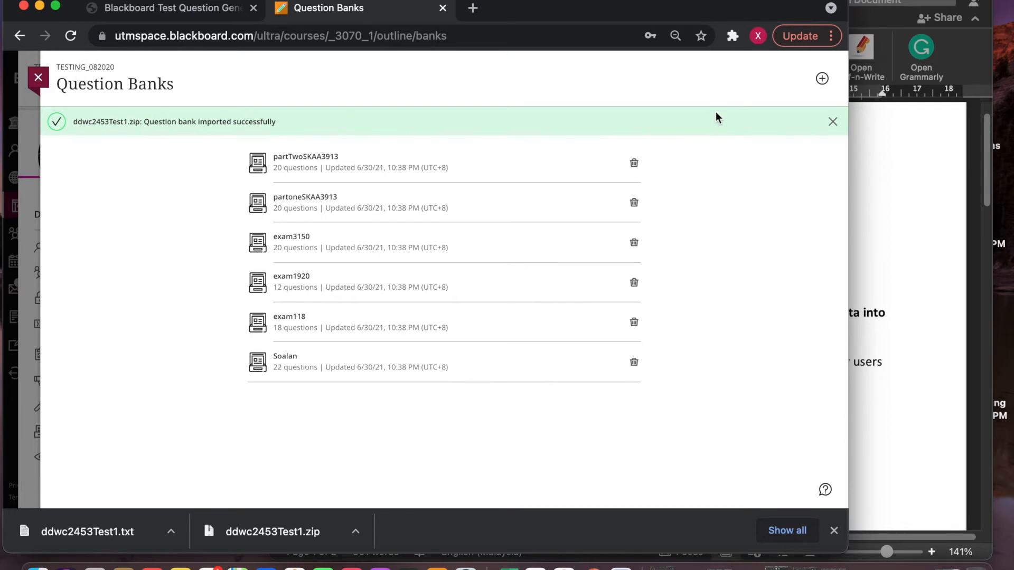
click(833, 122)
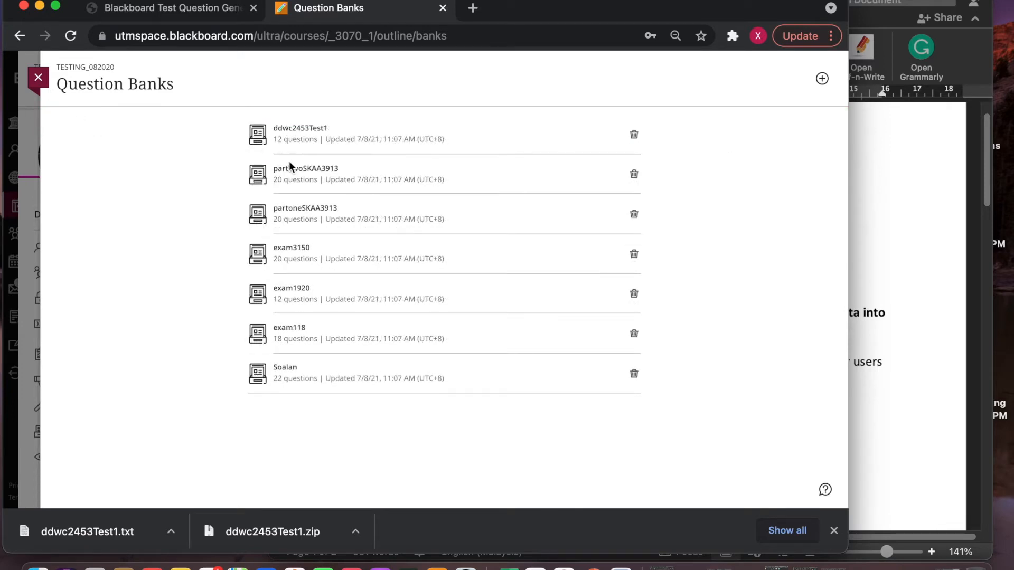
drag(274, 139, 321, 140)
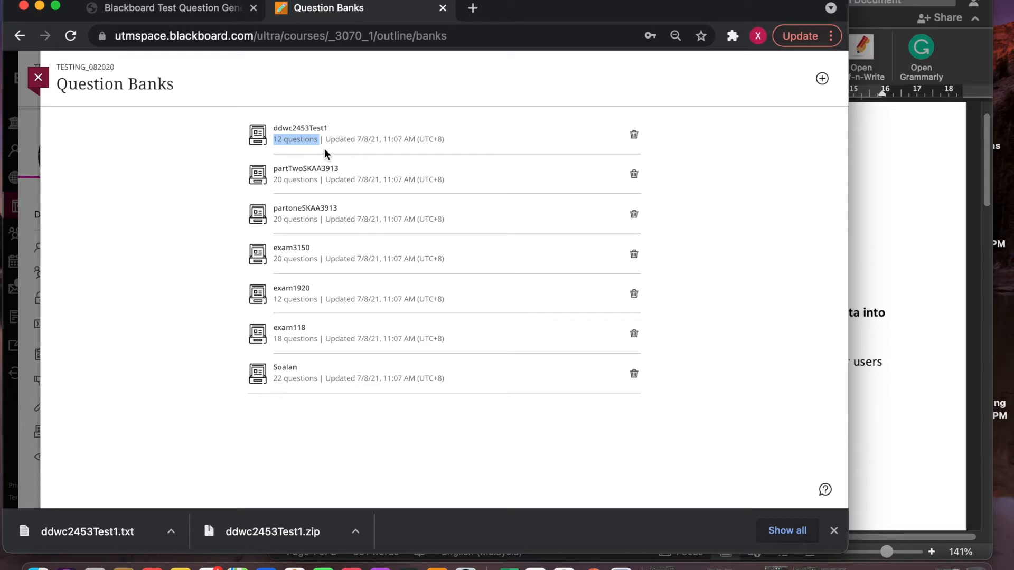
click(38, 83)
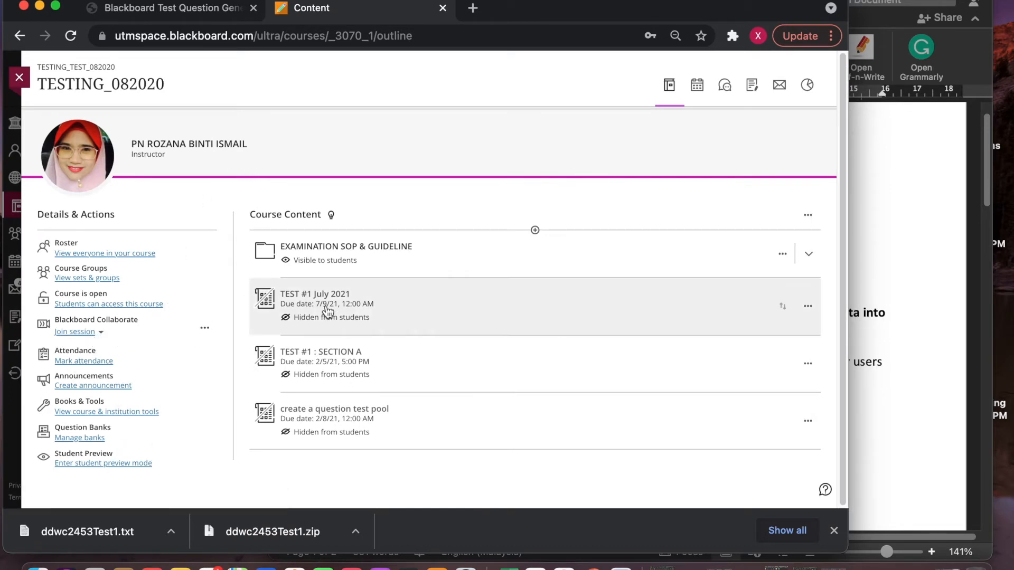
Start adding a question pool to TEST #1 July 2021, filtering the sources to the ddwc2453Test1 question bank.
click(457, 312)
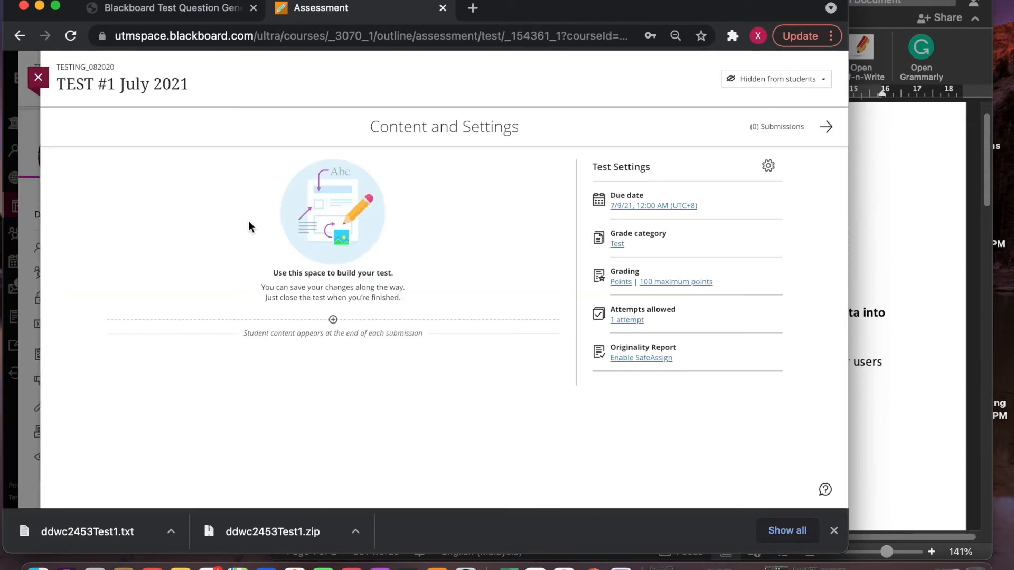
click(332, 320)
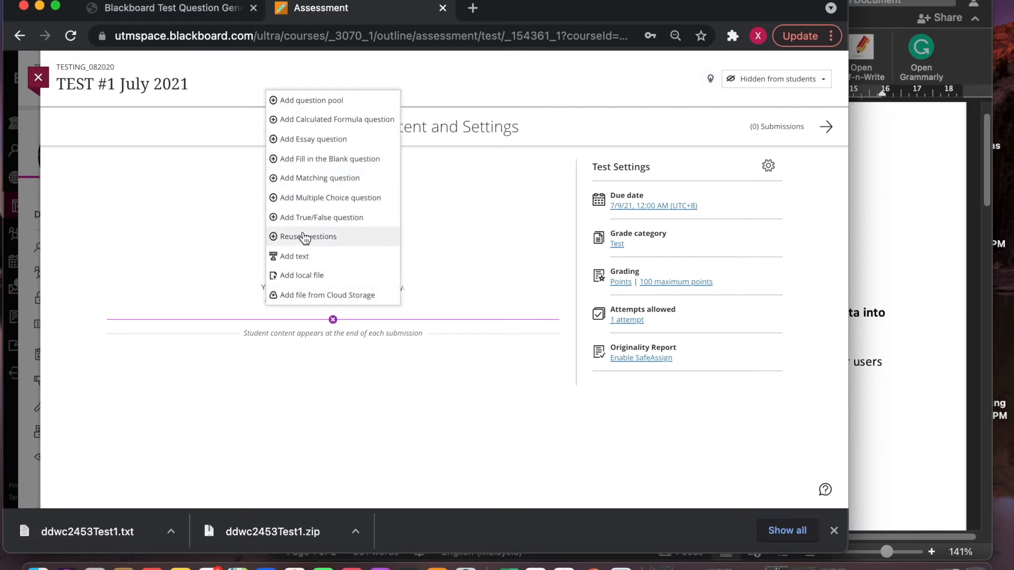
click(302, 106)
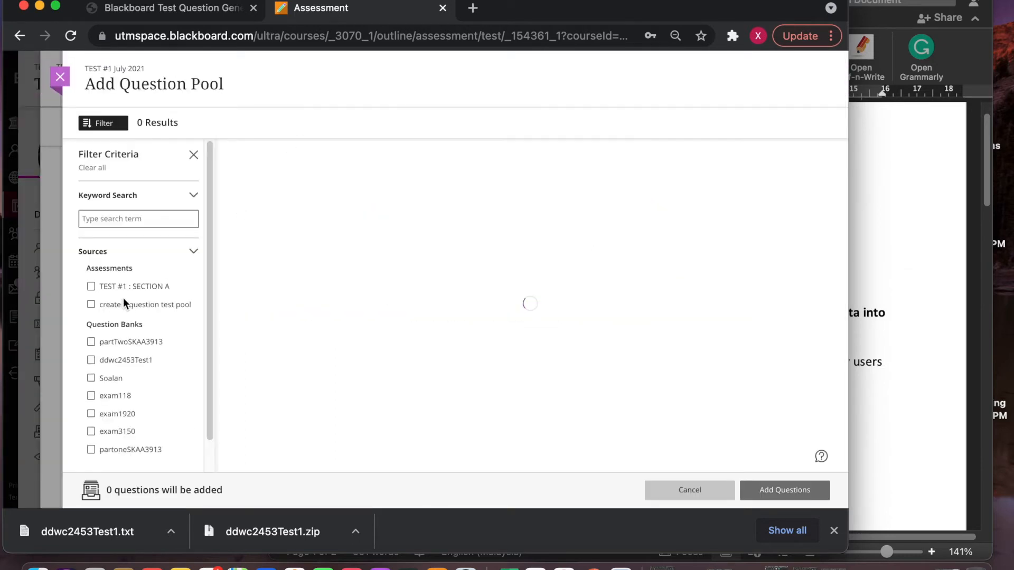
scroll(105, 369, down, 1)
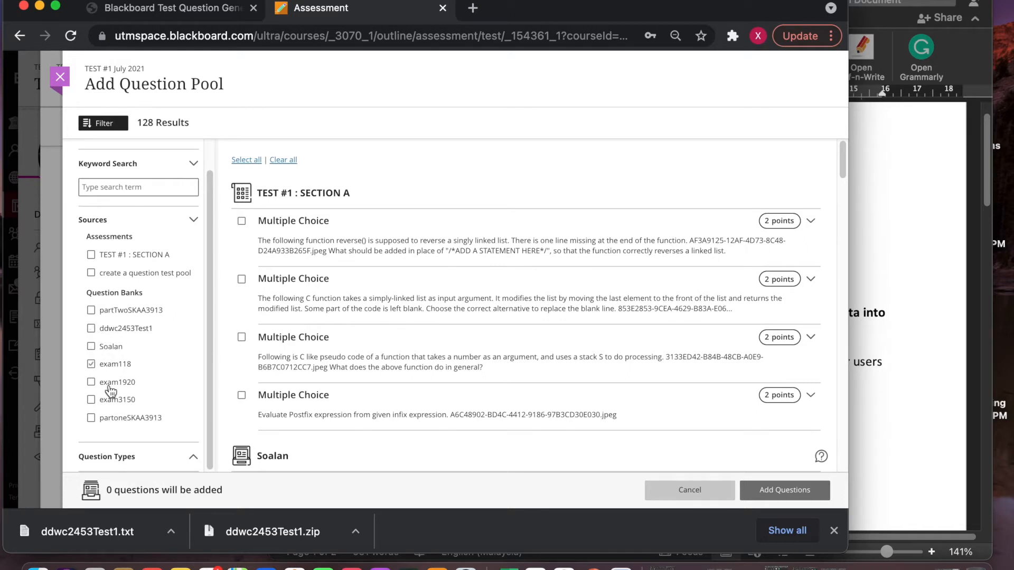
click(92, 330)
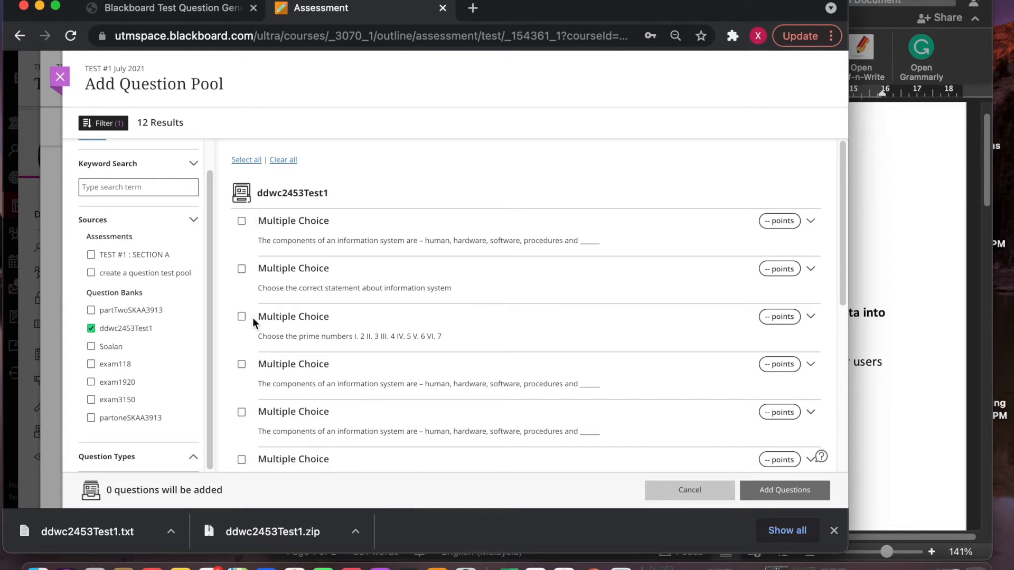
Add the first listed question and the prime numbers question to the test as a question pool and save it.
scroll(293, 357, down, 10)
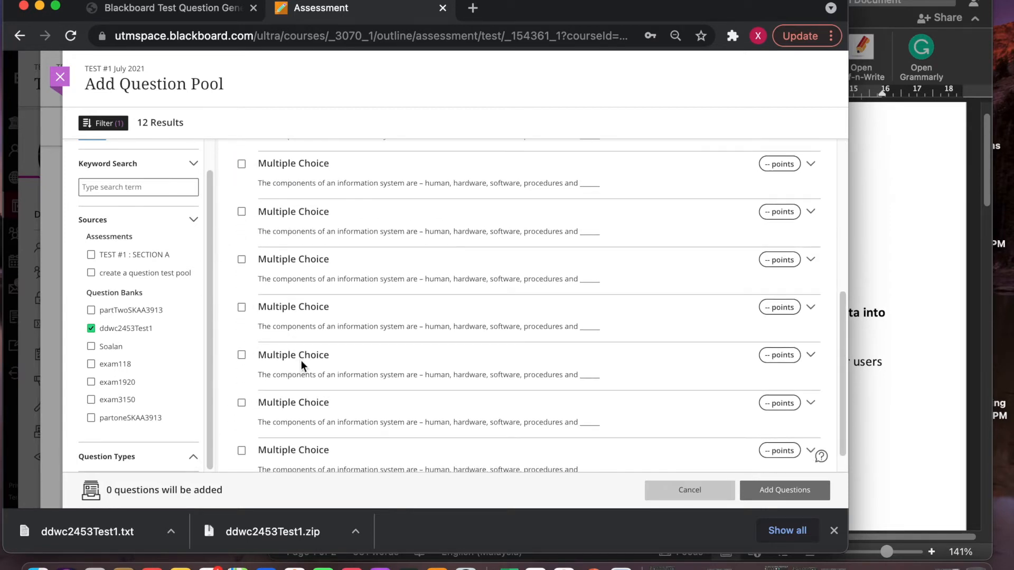
scroll(381, 342, up, 10)
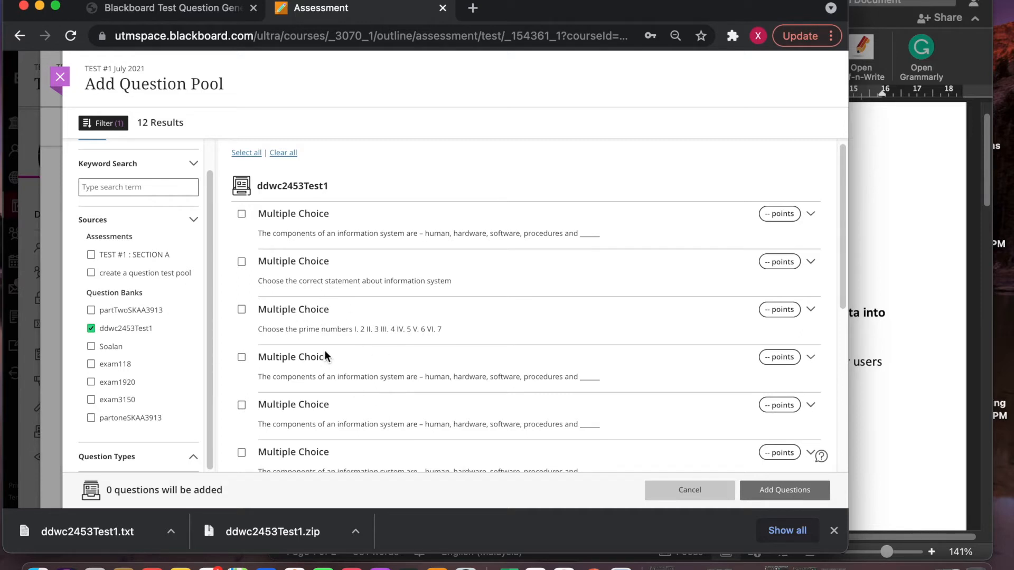
scroll(362, 308, up, 1)
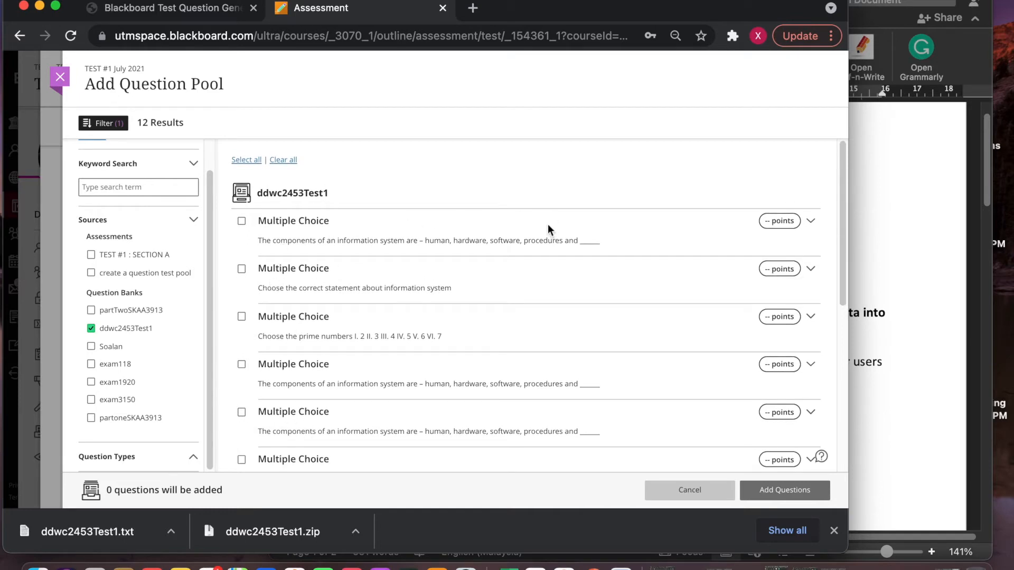
click(242, 269)
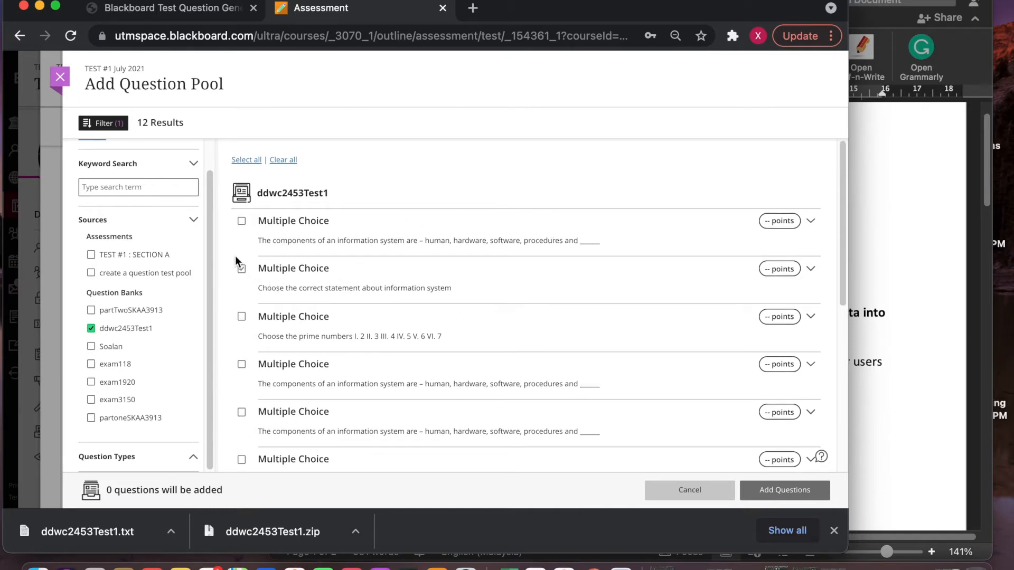
click(241, 222)
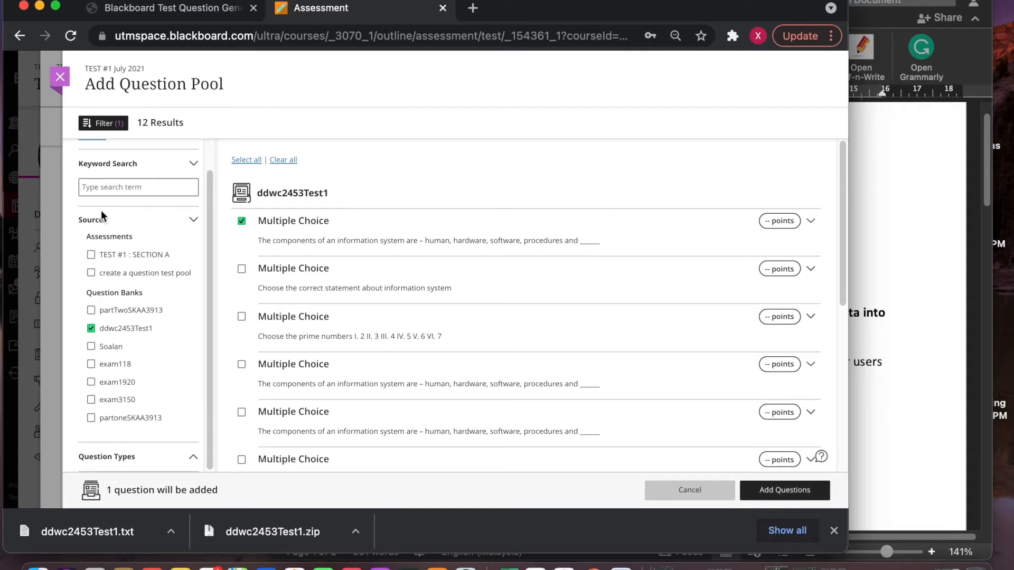
click(241, 318)
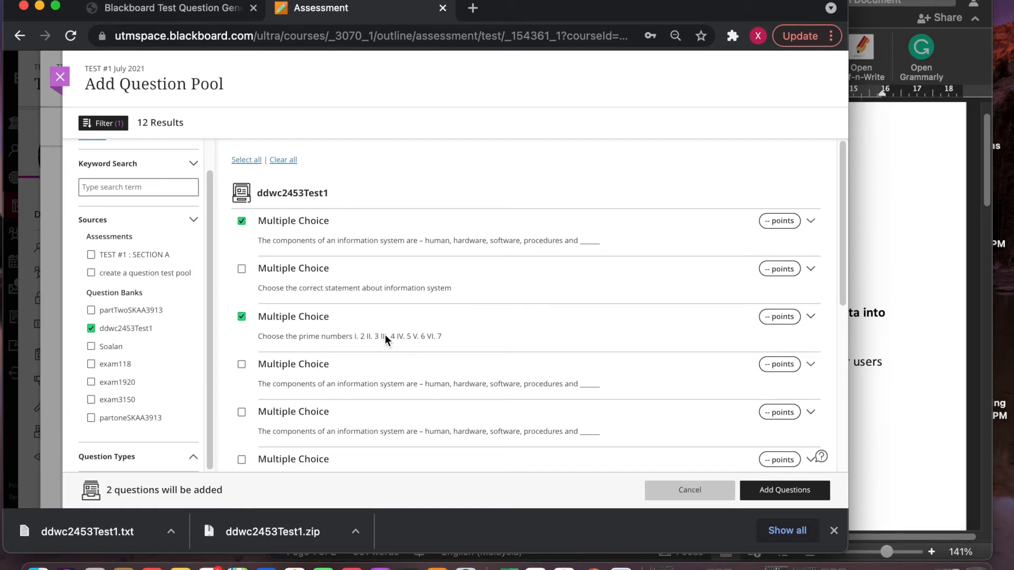
click(773, 494)
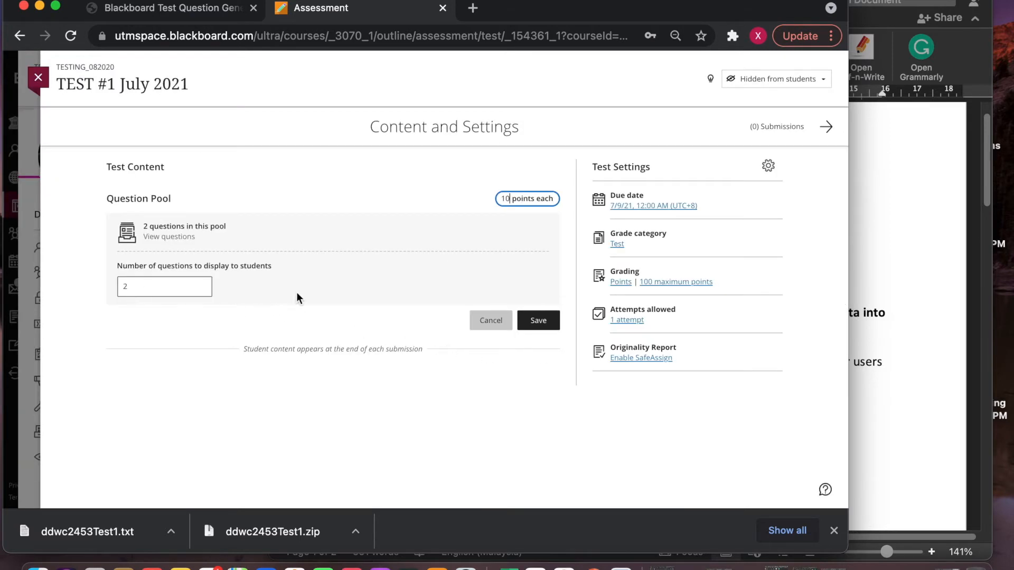
click(539, 323)
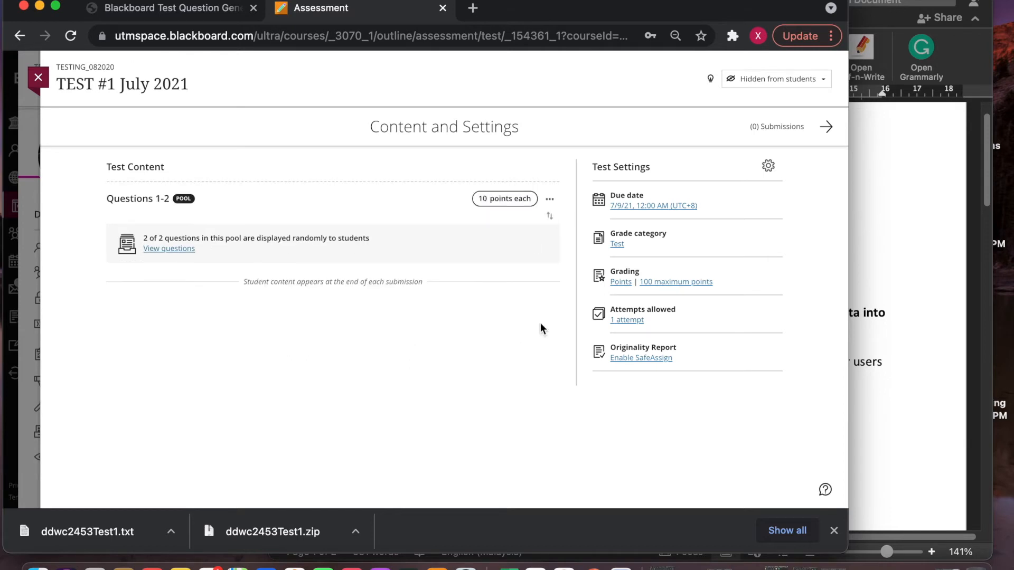
View the pool's questions and open the prime numbers question for editing.
click(177, 249)
scroll(324, 272, down, 3)
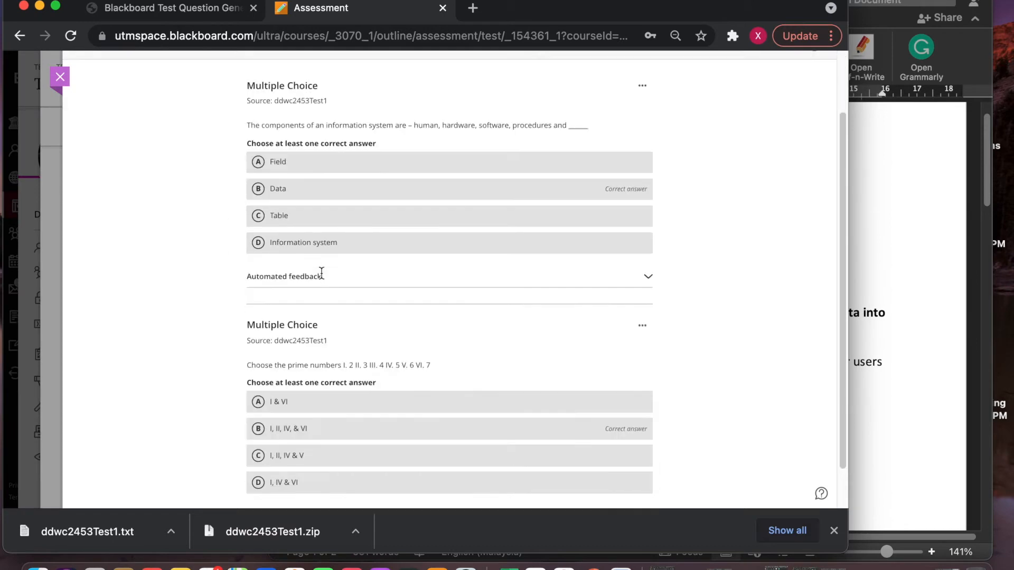
click(642, 279)
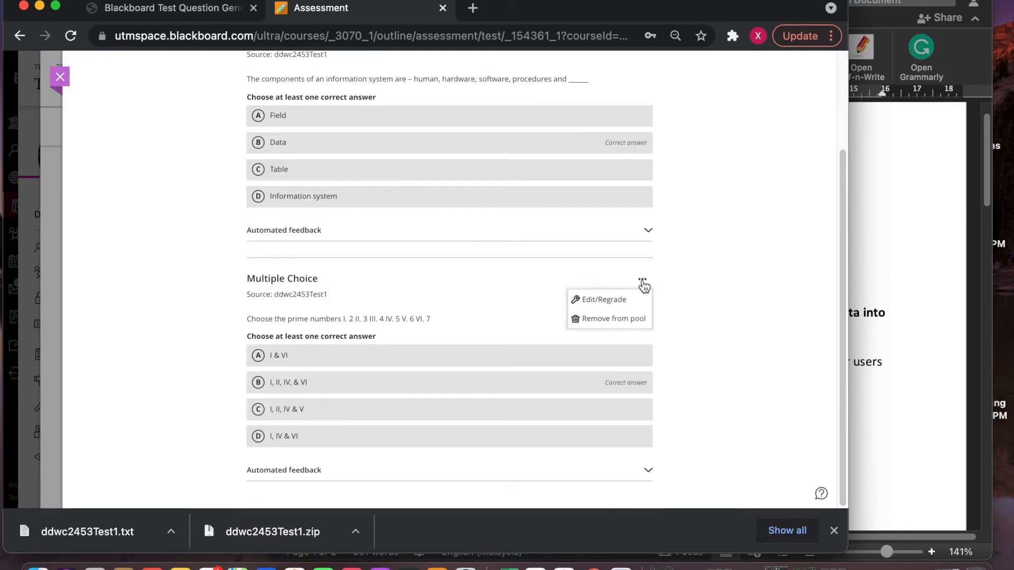
click(615, 307)
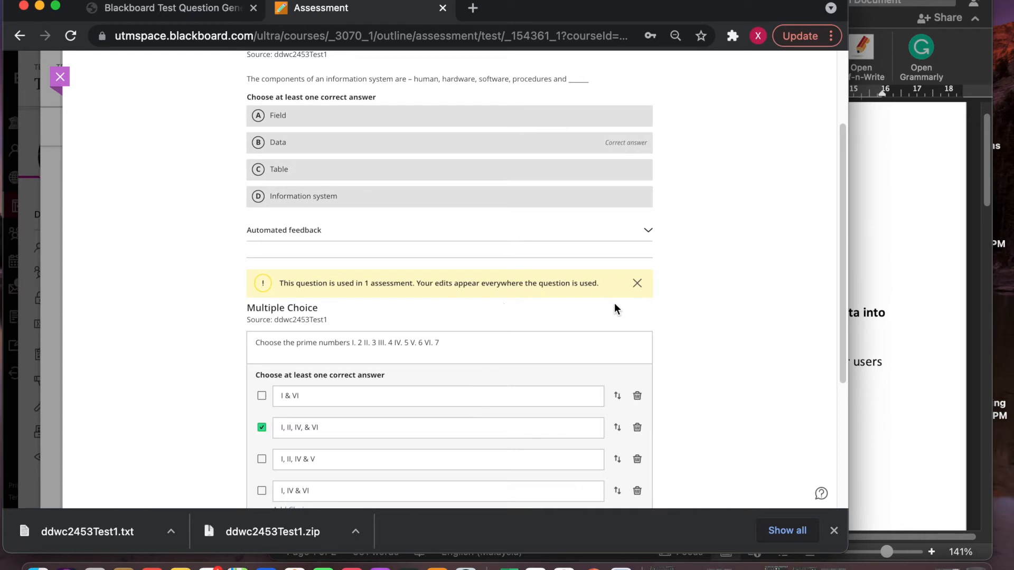
Put items I, II and III of the prime numbers question on their own lines below the question sentence.
click(355, 342)
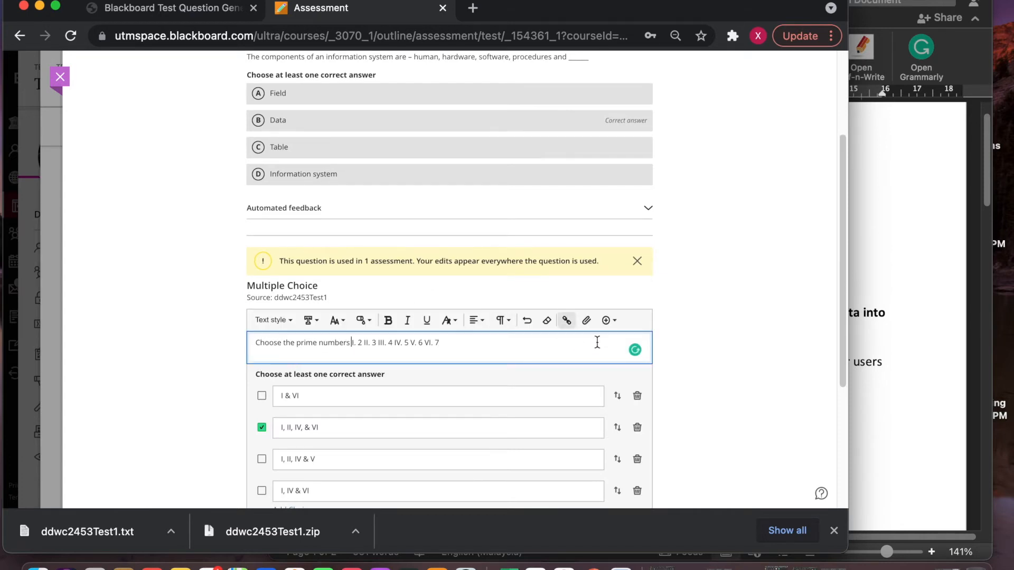
scroll(376, 350, down, 5)
scroll(379, 344, up, 2)
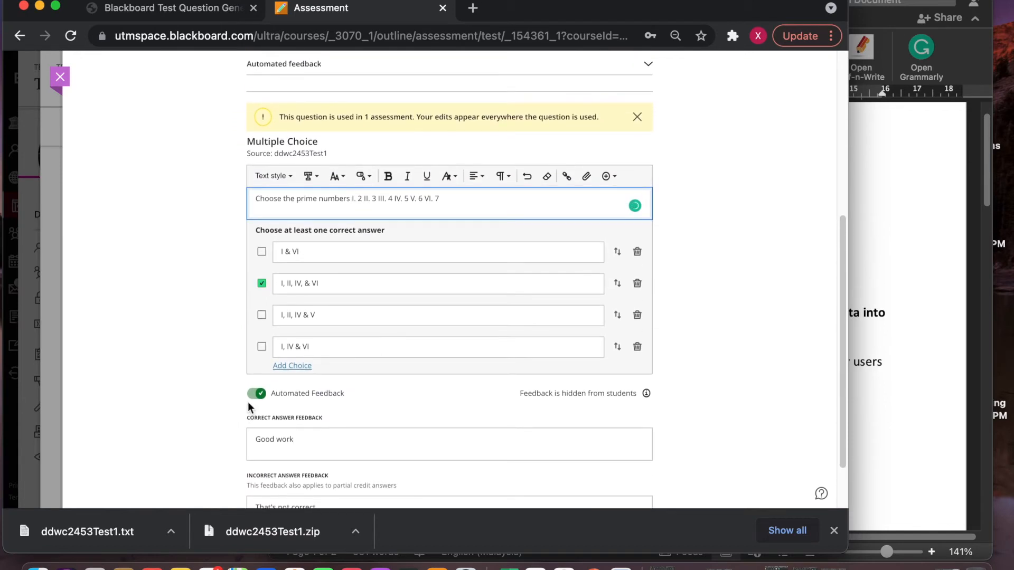
scroll(396, 311, up, 1)
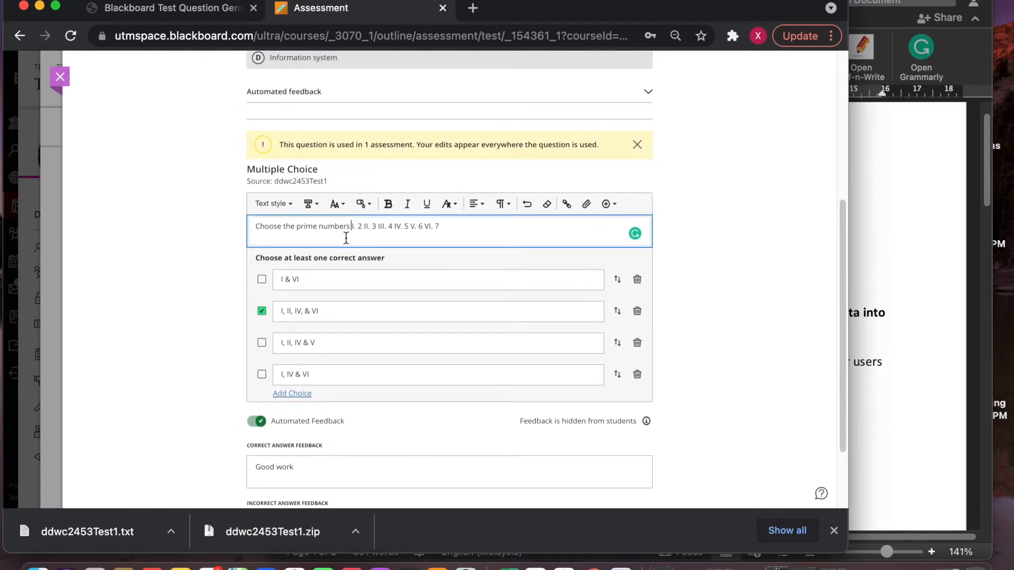
key(Return)
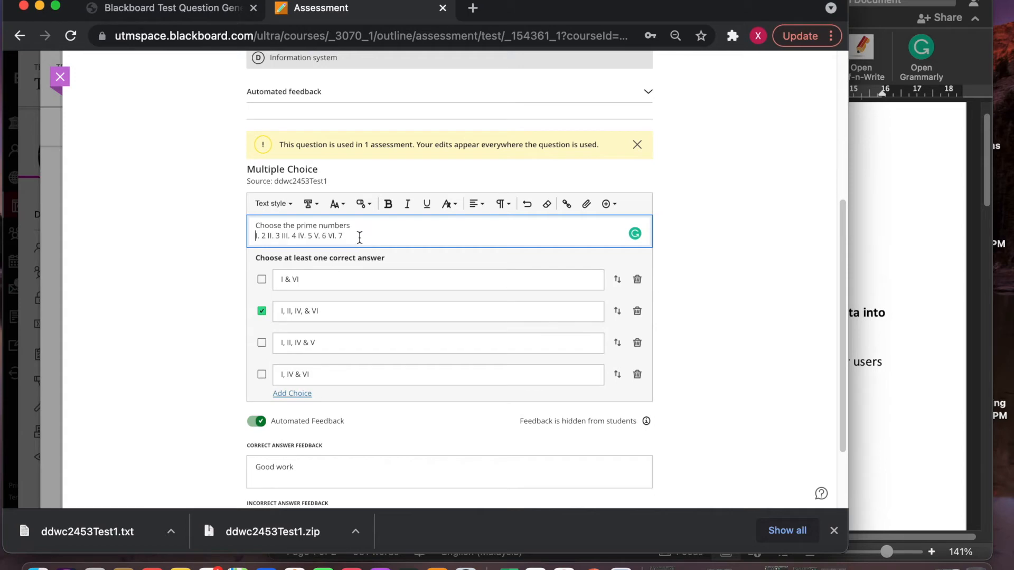
key(Return)
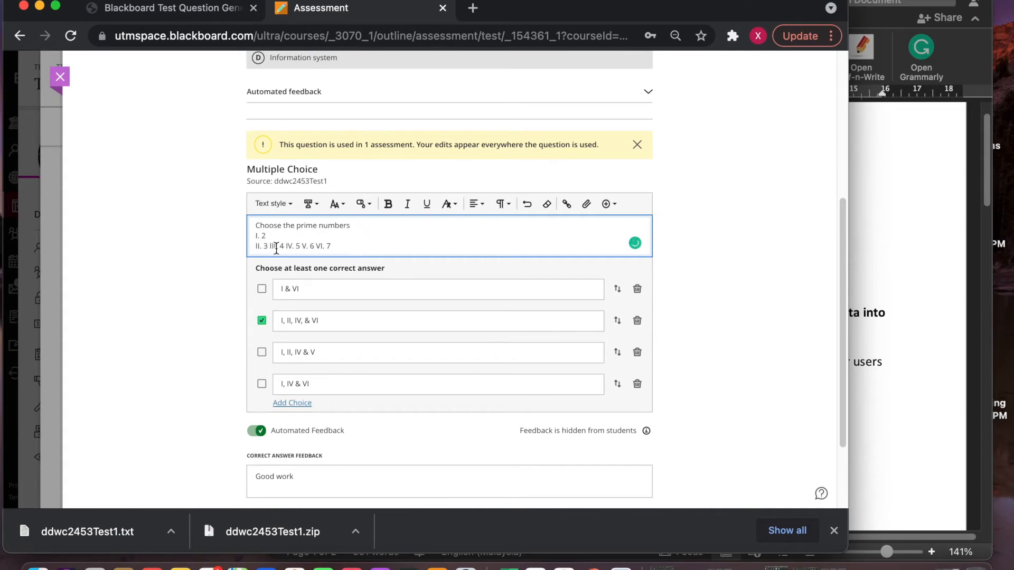
click(271, 246)
key(Return)
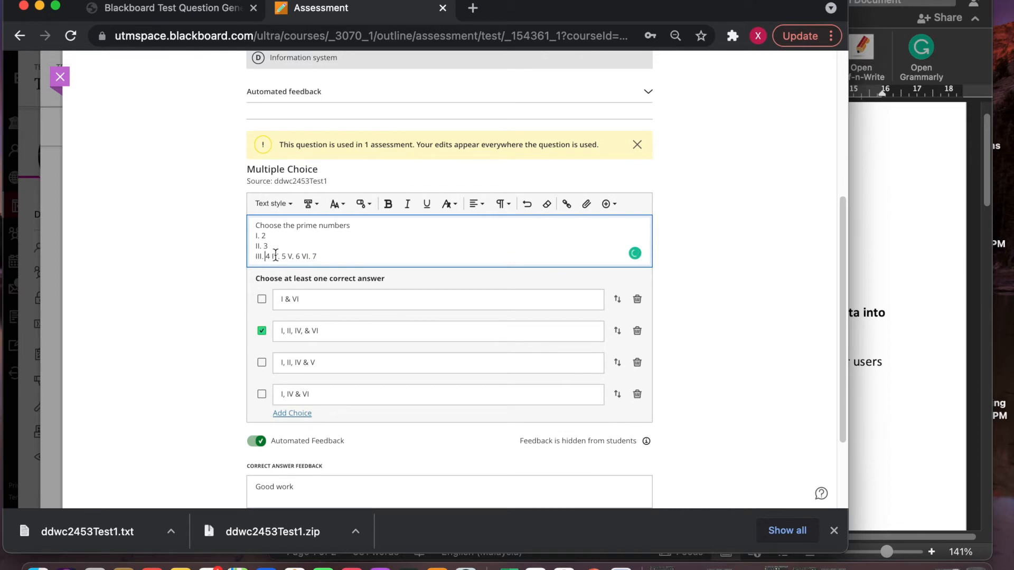
Put items IV, V and VI of the prime numbers question on separate lines and save the question.
click(269, 256)
key(Return)
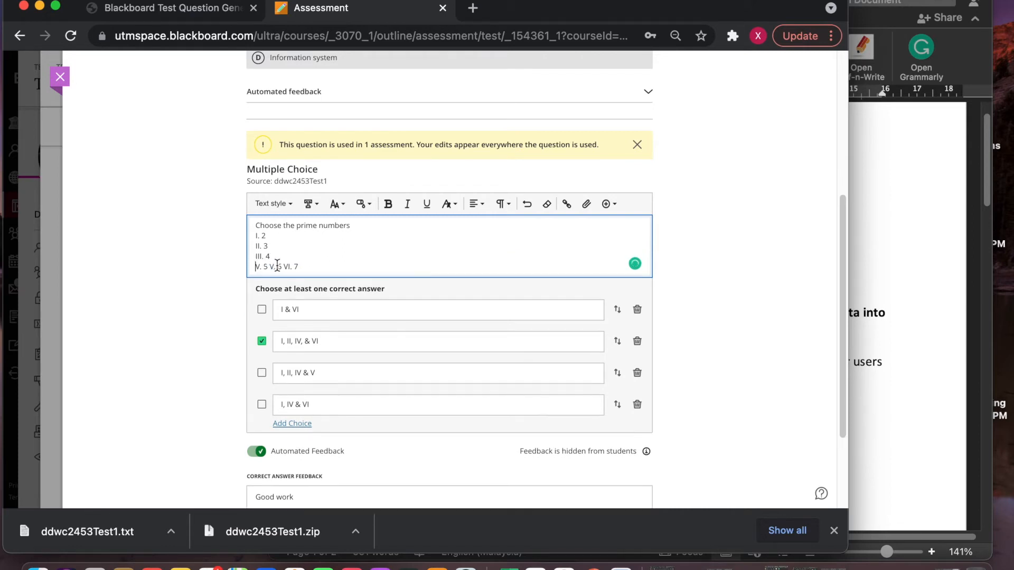
text(I)
click(273, 267)
key(Return)
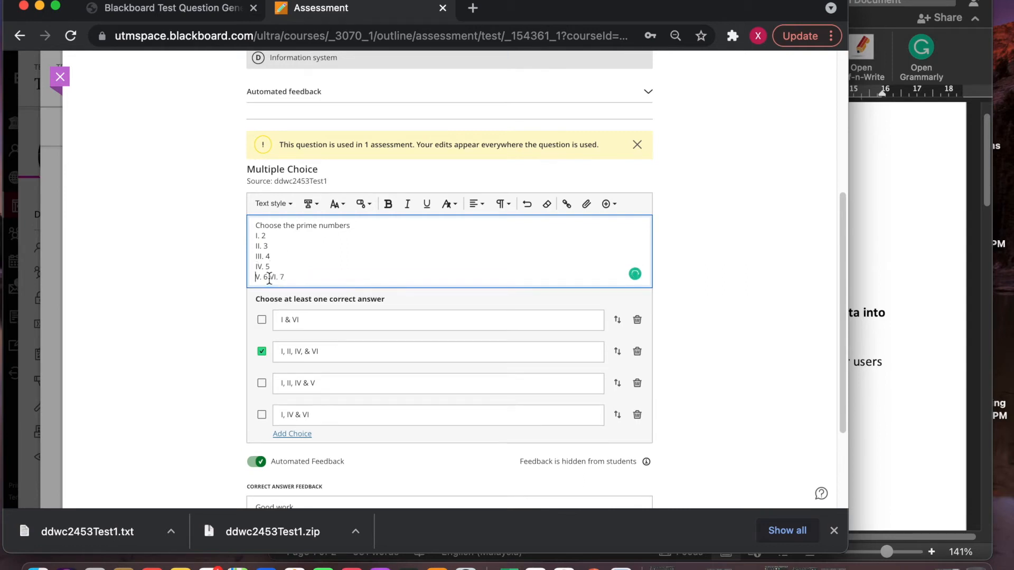
key(Return)
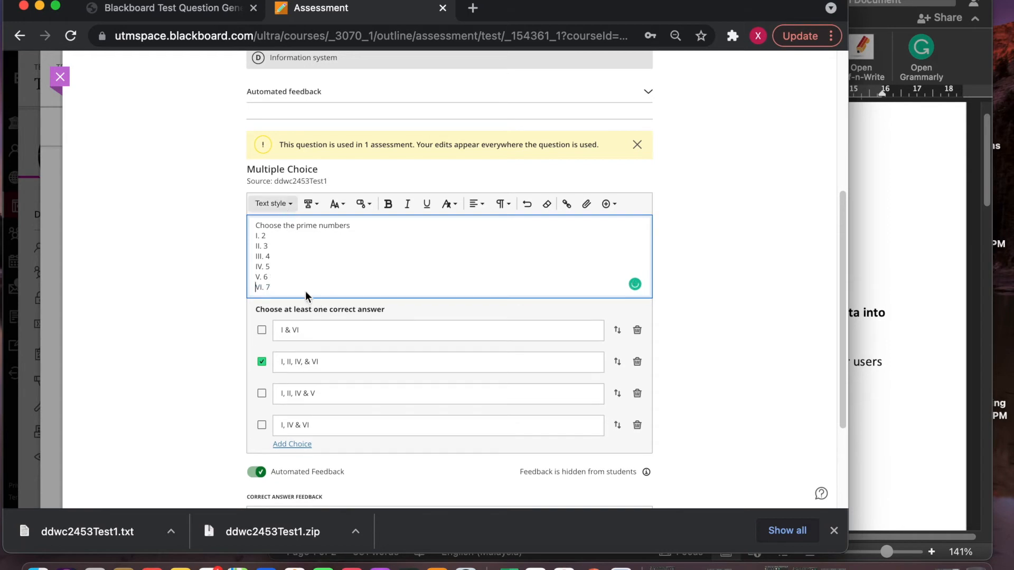
click(369, 244)
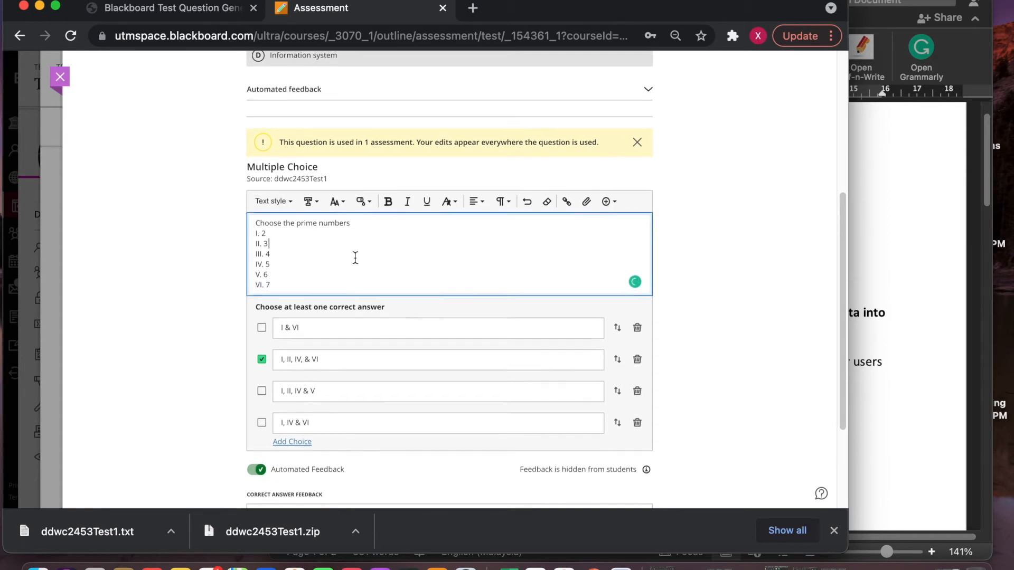
scroll(314, 244, down, 3)
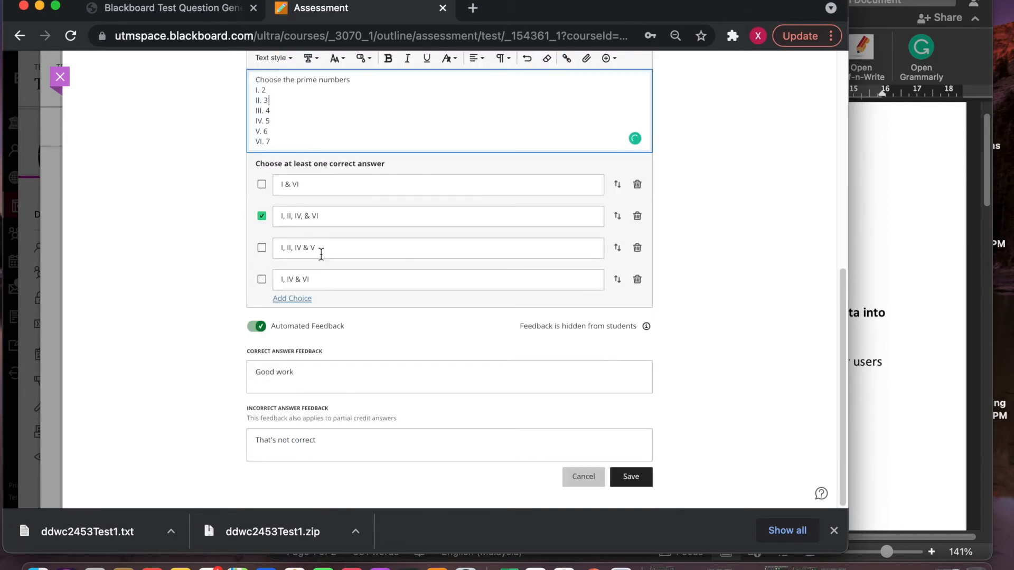
click(630, 478)
click(507, 324)
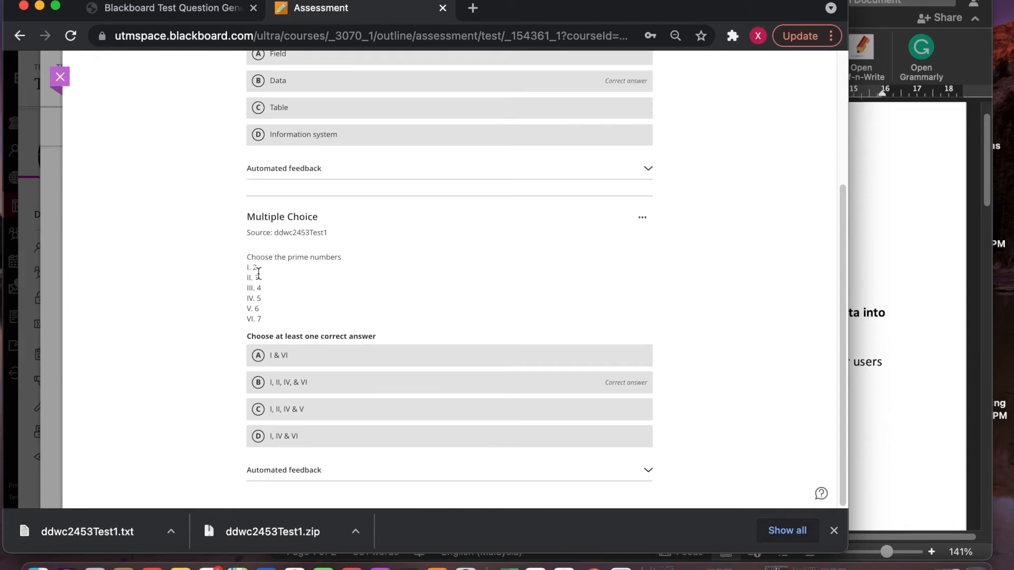
Close the question pool and return to the Blackboard Test Generator page's question list.
scroll(266, 275, up, 5)
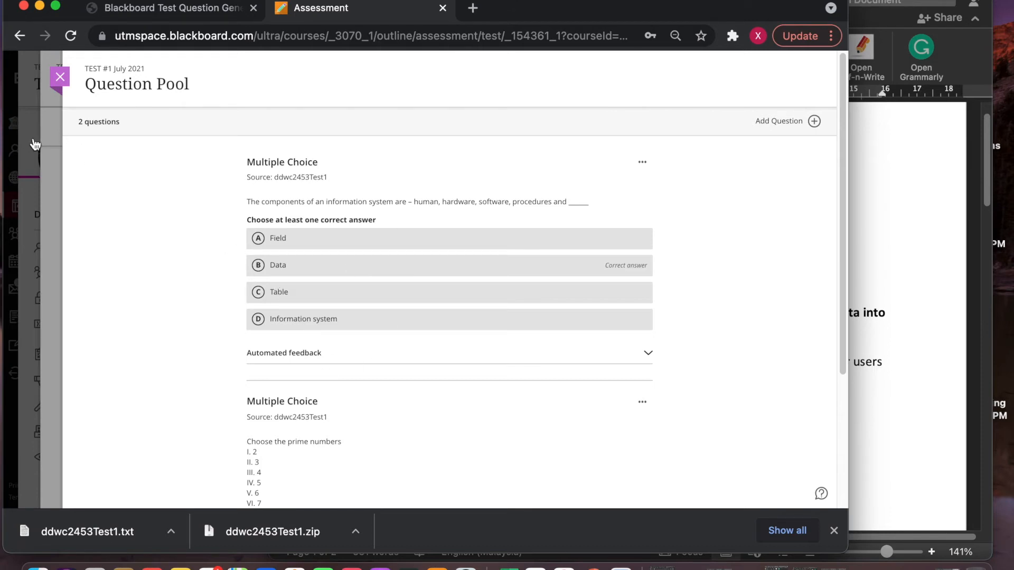
click(60, 79)
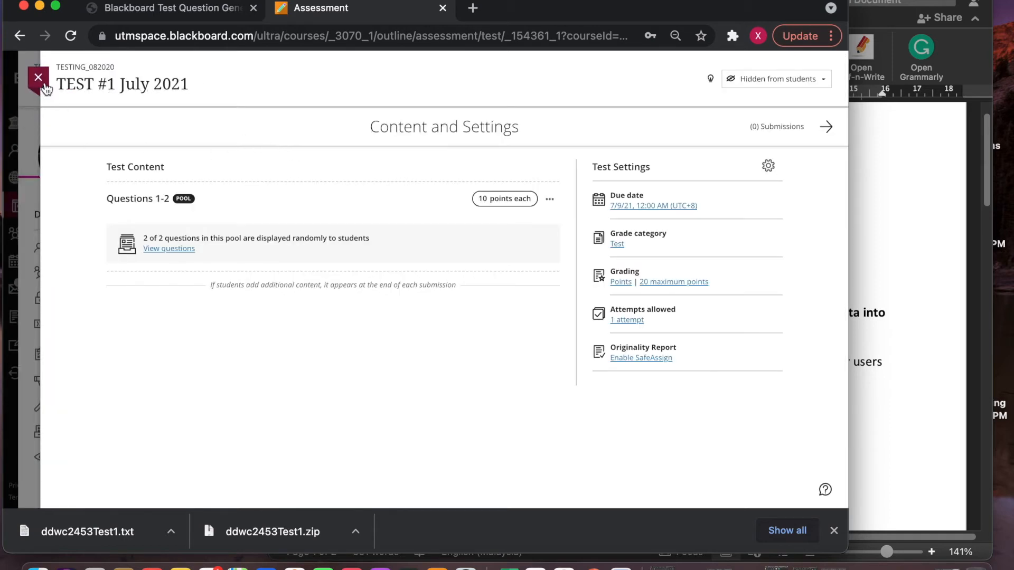
click(188, 16)
scroll(287, 261, down, 20)
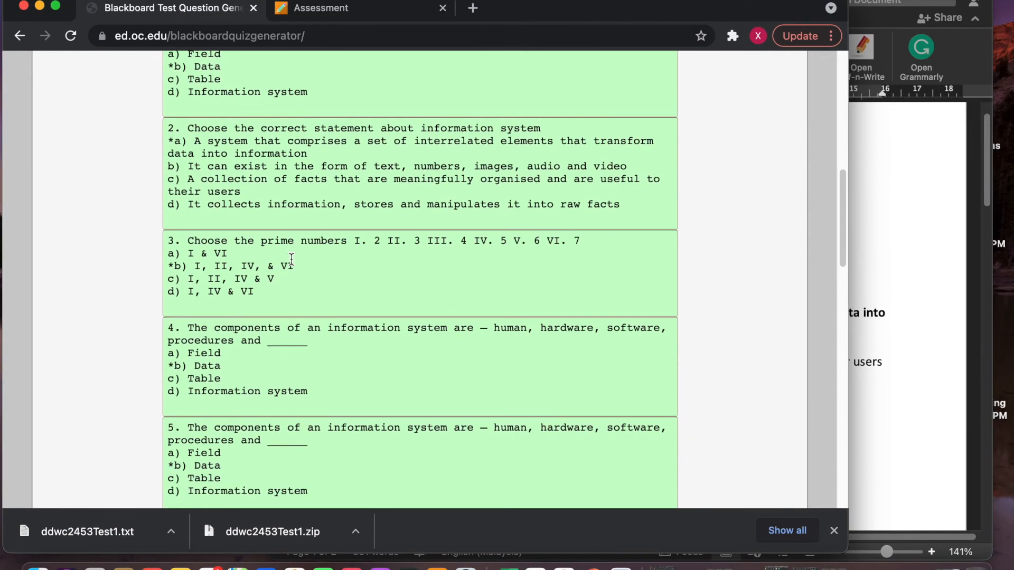
Examine the generated question list, checking the question sentences, numbering and answer options of questions 1 and 2.
scroll(291, 257, down, 9)
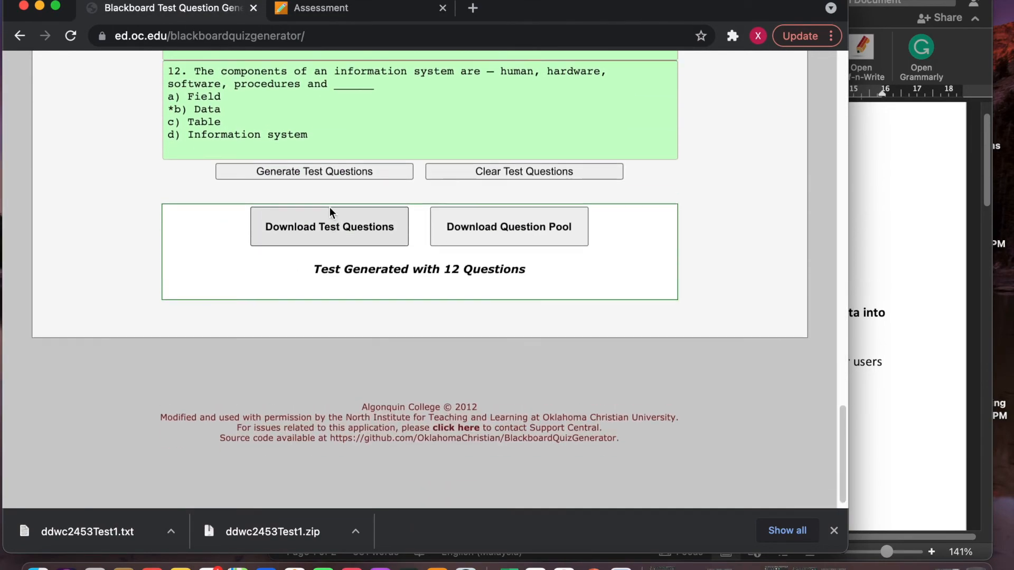
scroll(331, 208, up, 3)
scroll(298, 230, up, 15)
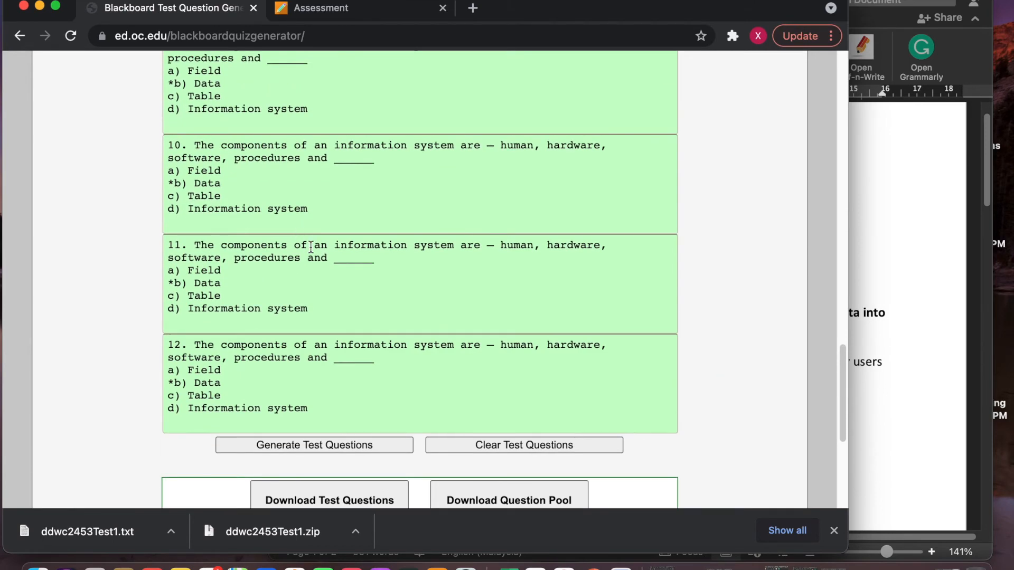
scroll(310, 246, up, 6)
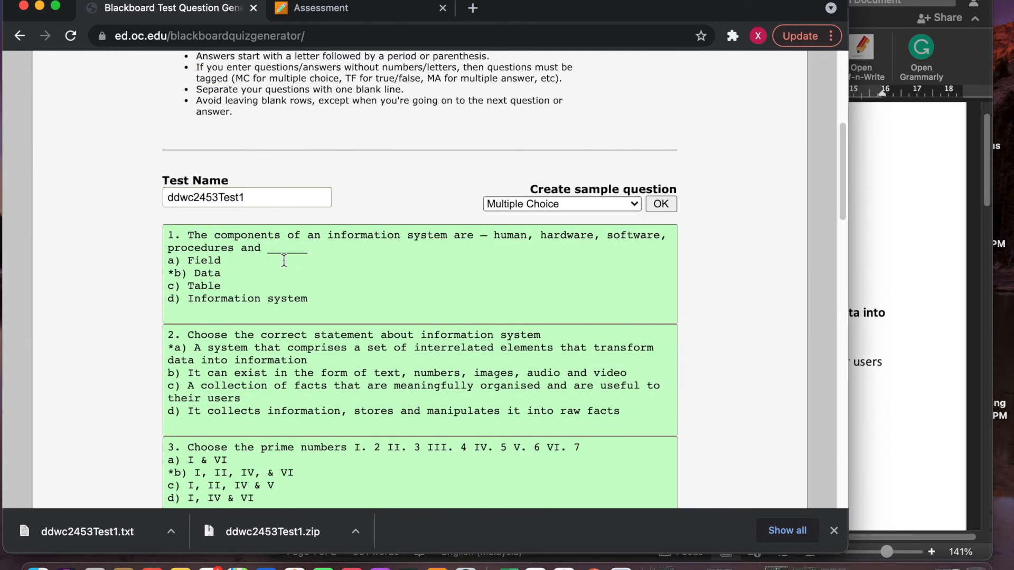
click(329, 249)
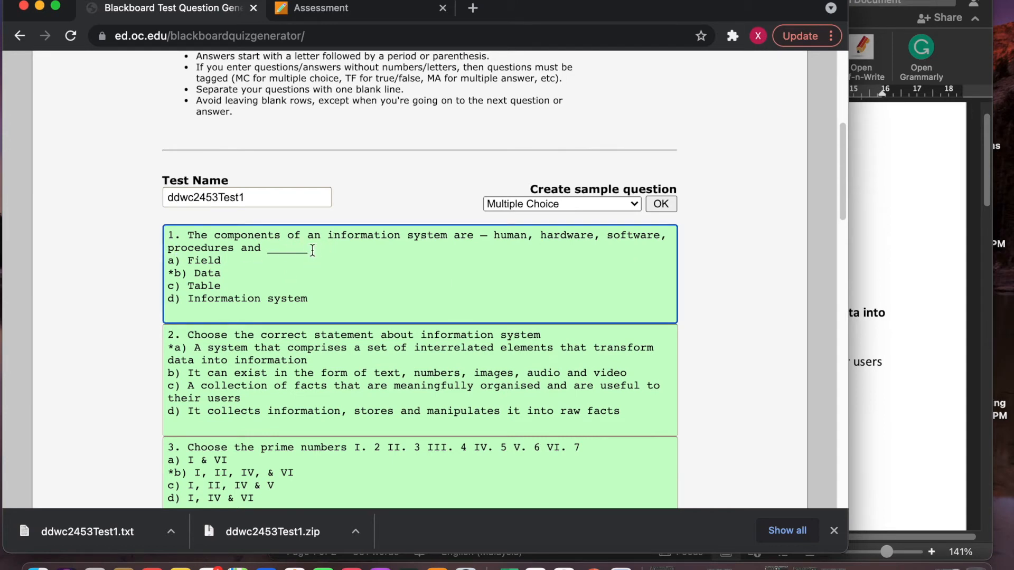
drag(288, 249, 323, 249)
click(555, 353)
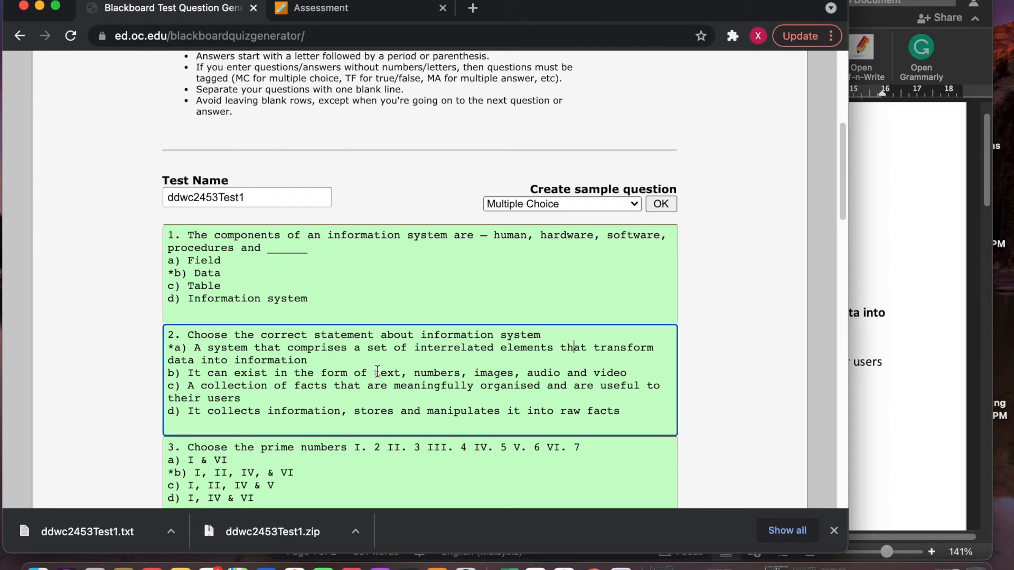
drag(534, 337, 553, 336)
click(238, 267)
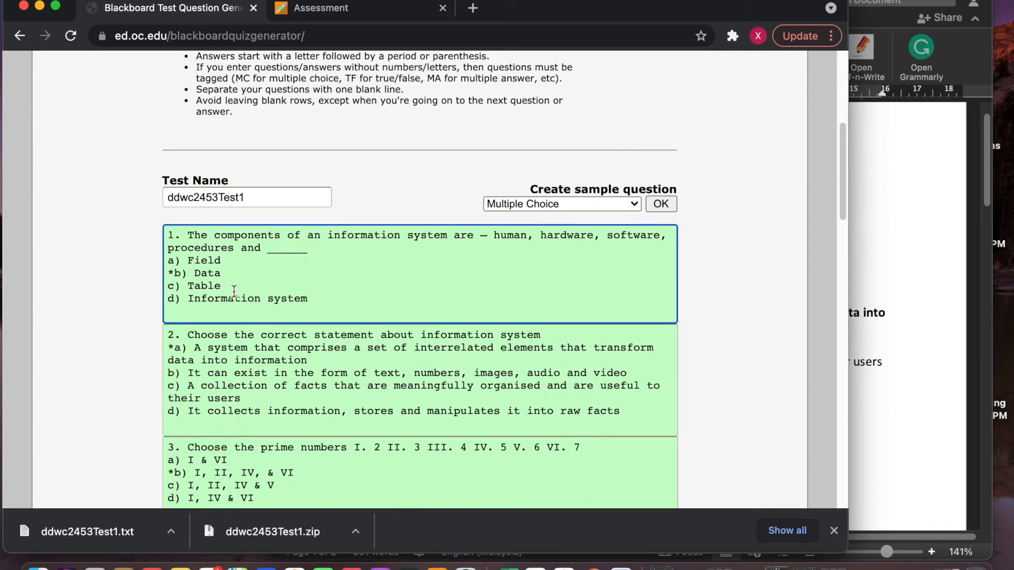
drag(214, 260, 232, 286)
click(227, 273)
drag(301, 299, 312, 300)
drag(191, 243, 231, 235)
Remove the period after the number of question 1 and generate the test questions.
click(181, 237)
double_click(176, 235)
click(180, 236)
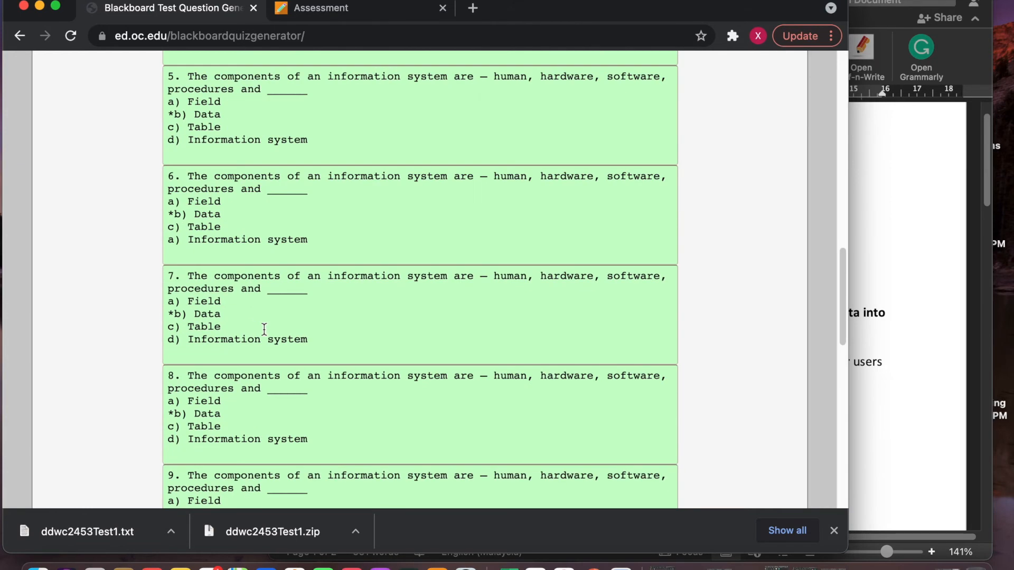
scroll(275, 328, down, 10)
click(327, 334)
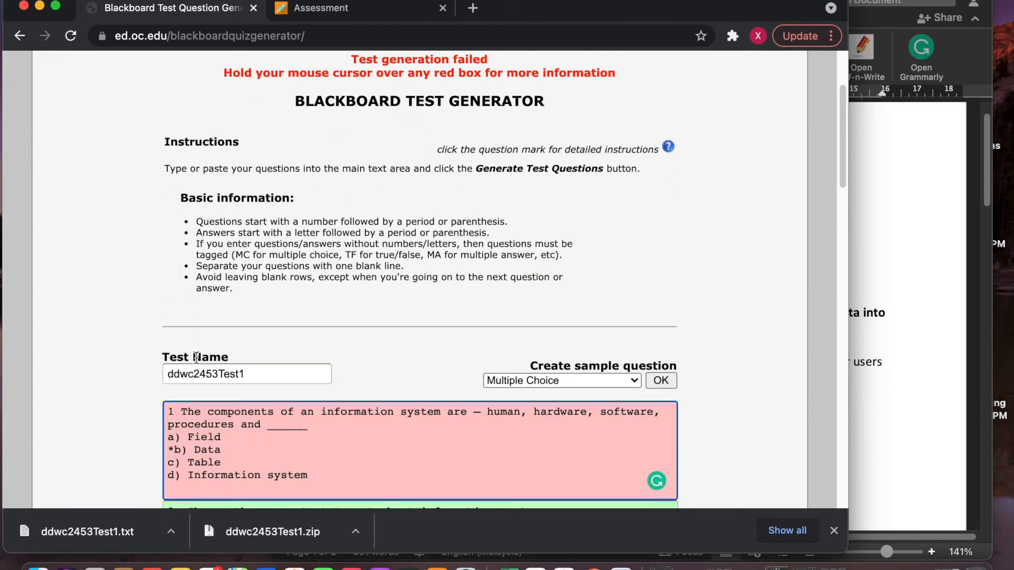
Restore the period after the number of question 1 and generate the test questions again.
scroll(235, 317, down, 2)
scroll(236, 315, up, 1)
scroll(235, 314, down, 1)
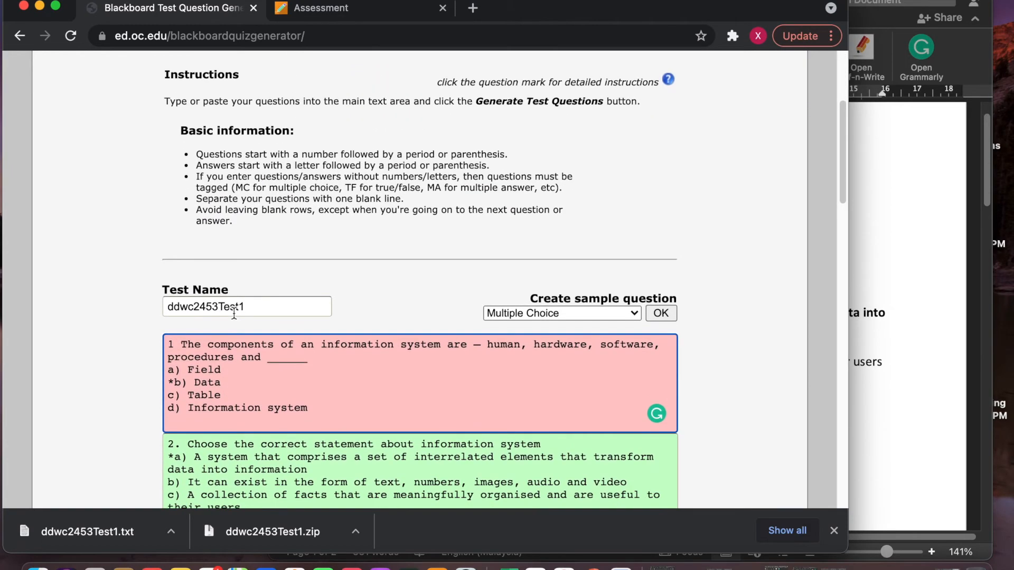
scroll(175, 353, down, 2)
scroll(180, 349, down, 2)
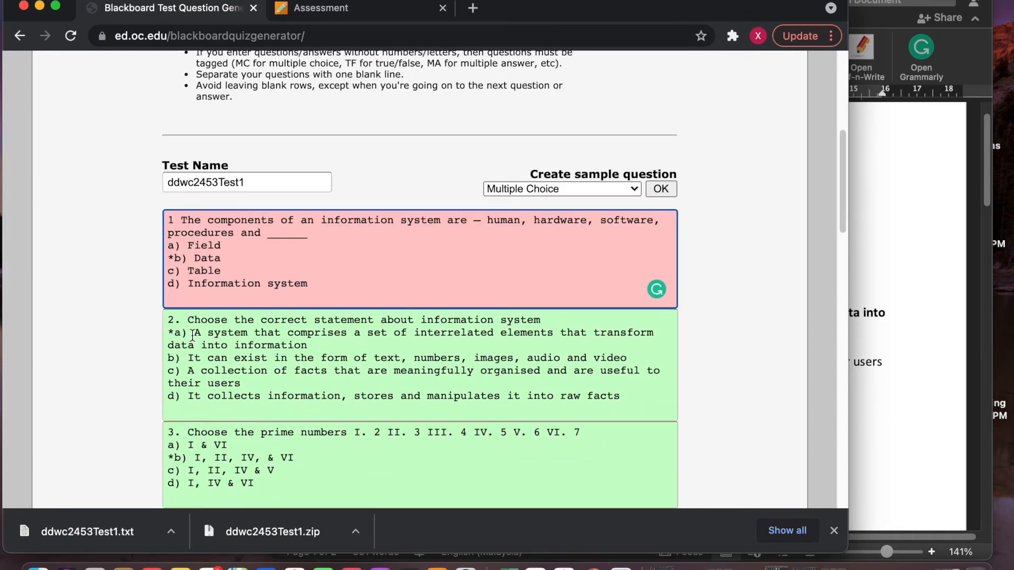
text(.)
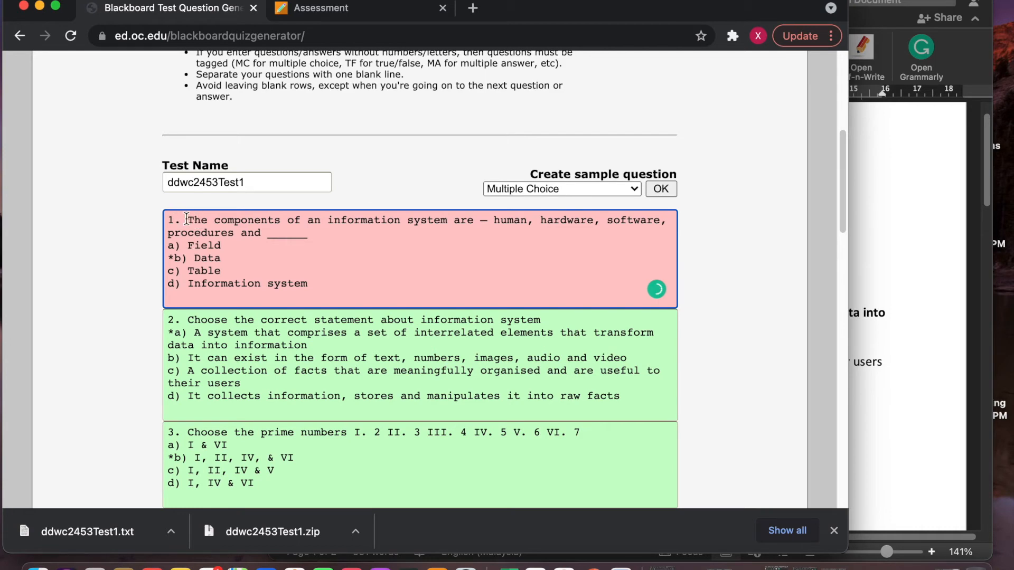
scroll(264, 291, down, 15)
click(269, 264)
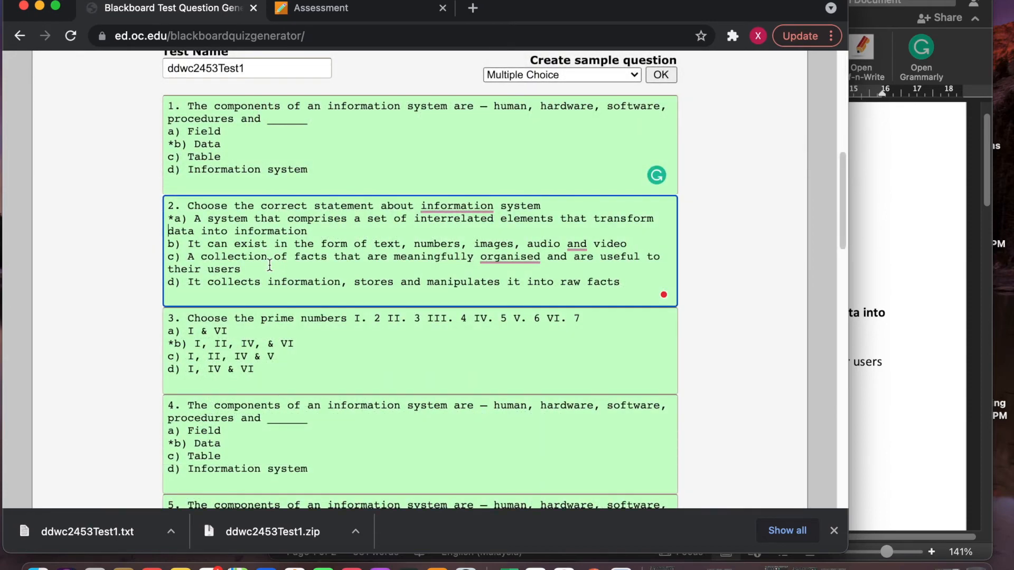
Try to join the wrapped line starting with "data" to the line above in option a of question 2.
key(BackSpace)
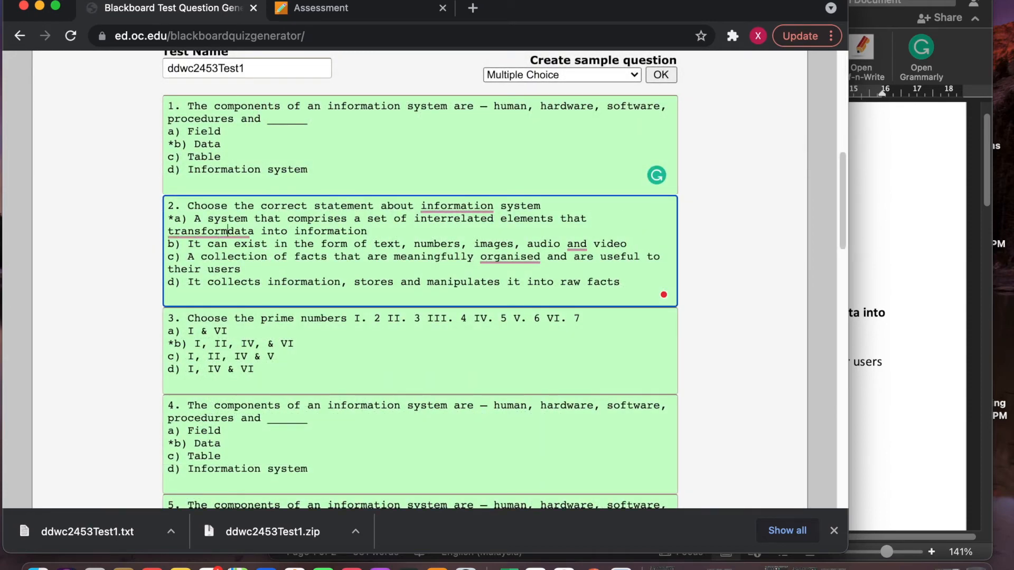
mouse_move(249, 231)
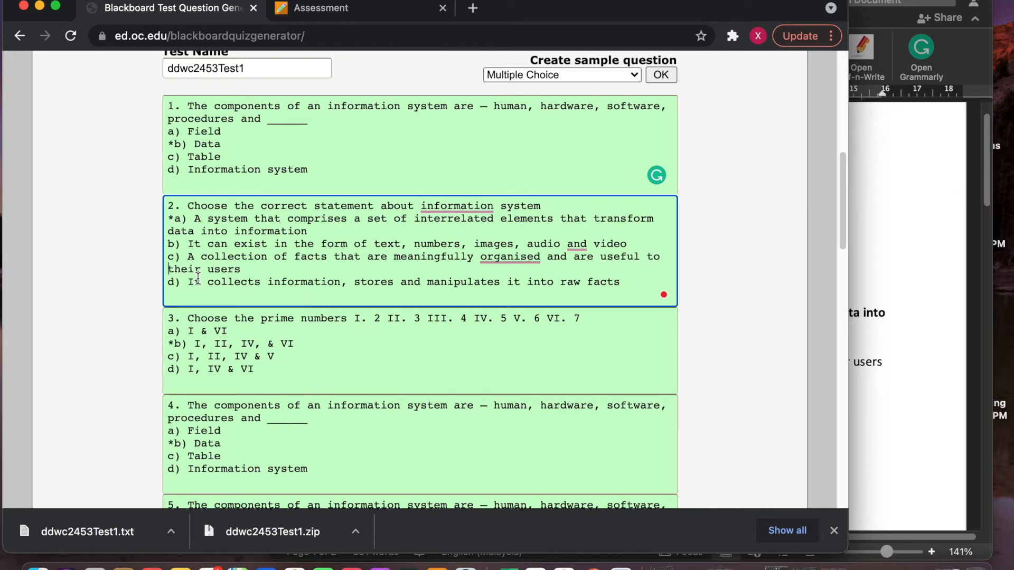
scroll(283, 306, down, 3)
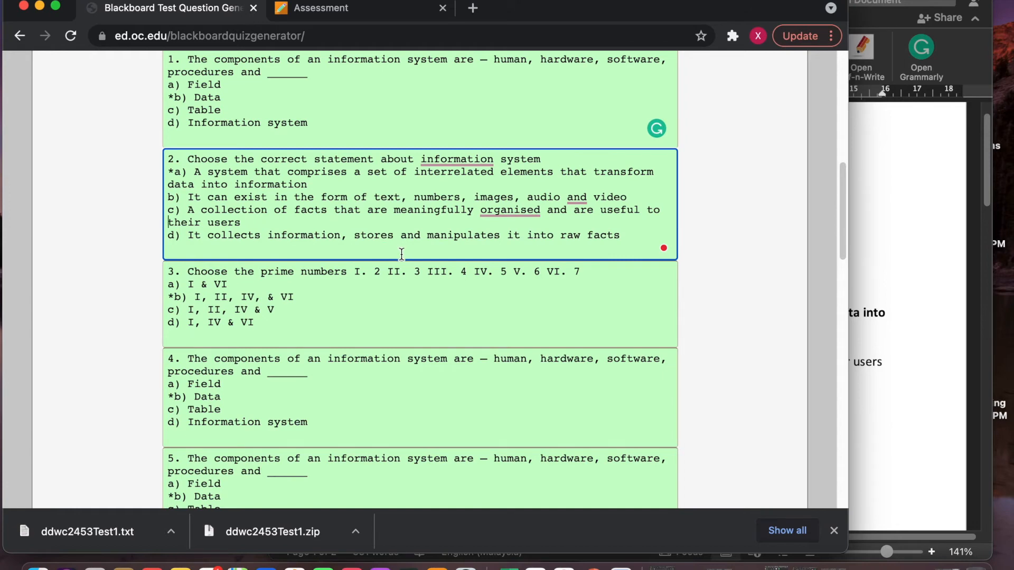
scroll(370, 254, down, 2)
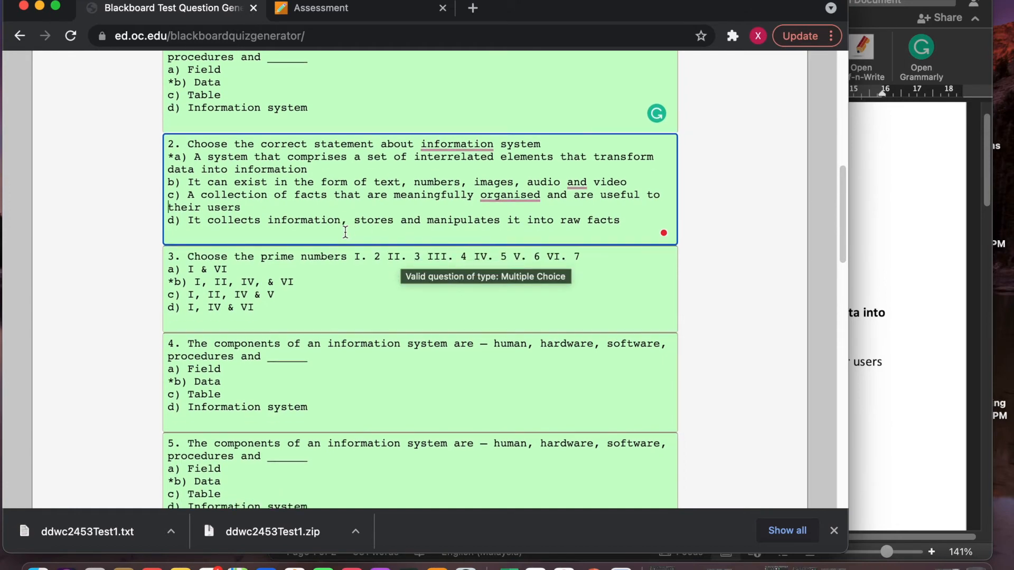
Check the line endings of question 3's answer options and the separation between the following questions.
scroll(284, 255, down, 8)
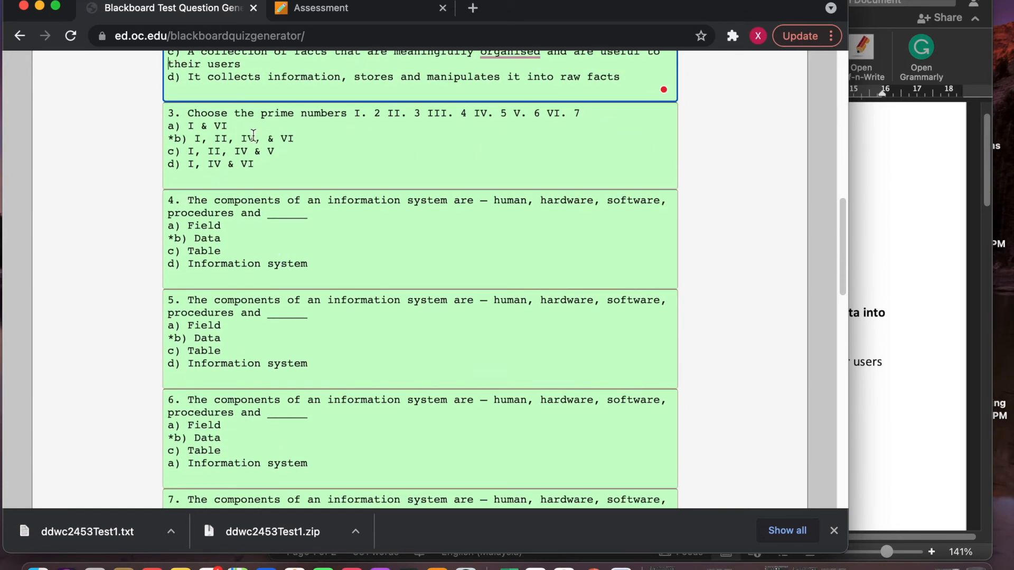
scroll(268, 211, down, 1)
click(260, 115)
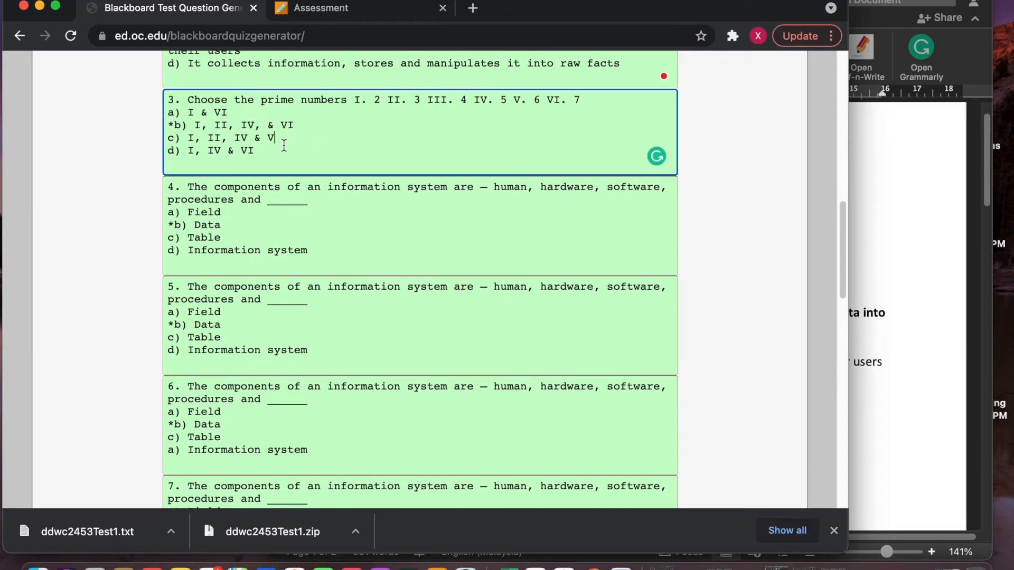
click(303, 128)
click(232, 116)
click(322, 202)
scroll(334, 204, down, 5)
scroll(283, 290, up, 10)
scroll(312, 359, down, 6)
scroll(309, 327, down, 1)
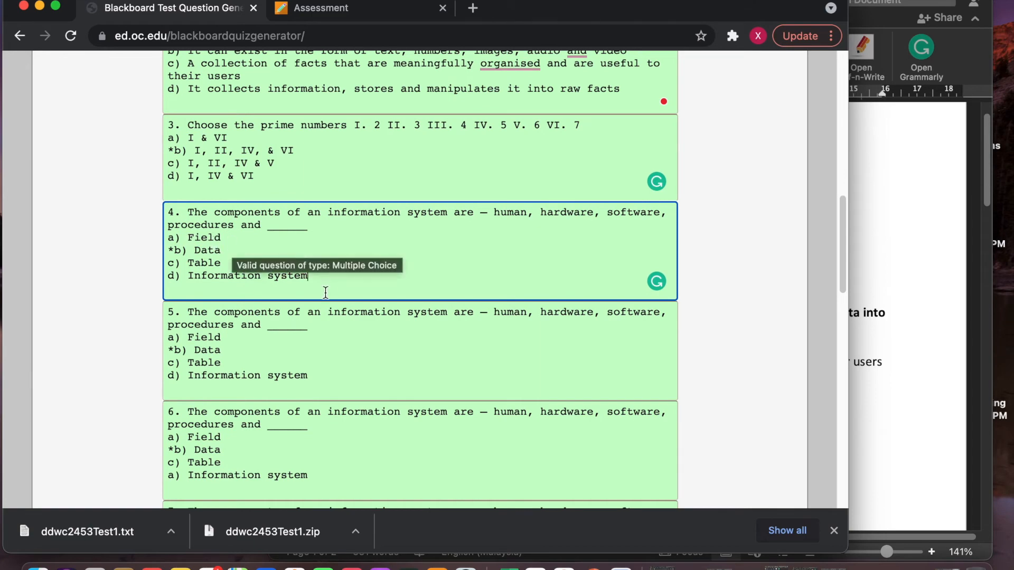
Clear all the test questions from the generator.
scroll(333, 285, down, 15)
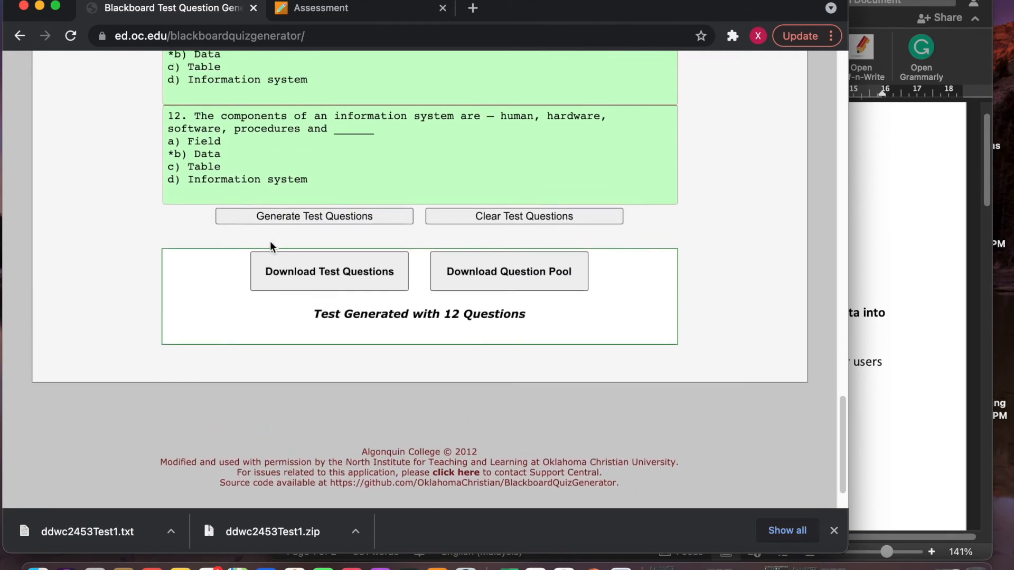
scroll(272, 243, up, 10)
scroll(242, 229, up, 10)
scroll(242, 228, down, 6)
scroll(242, 227, up, 2)
scroll(242, 227, down, 12)
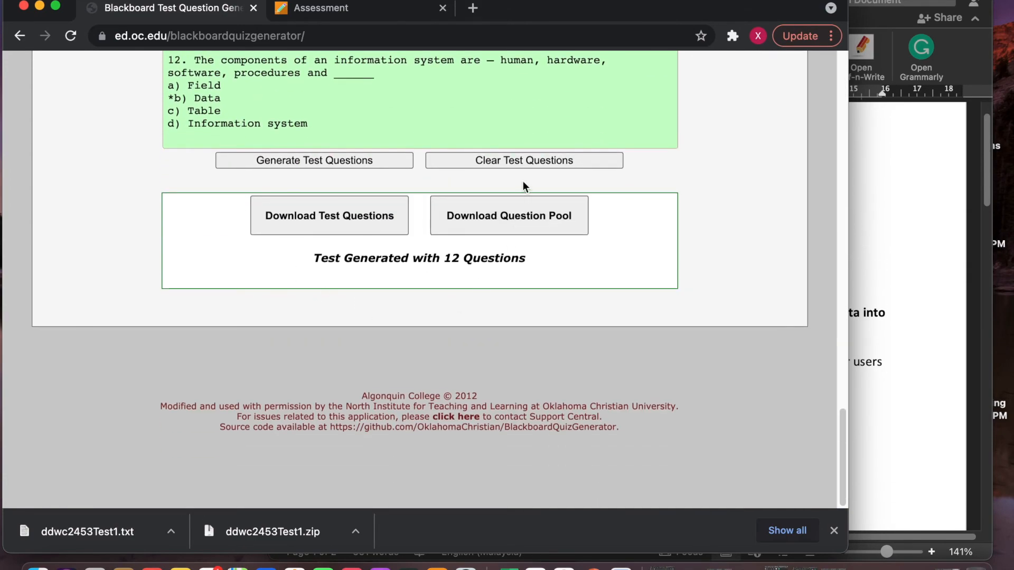
scroll(491, 181, up, 2)
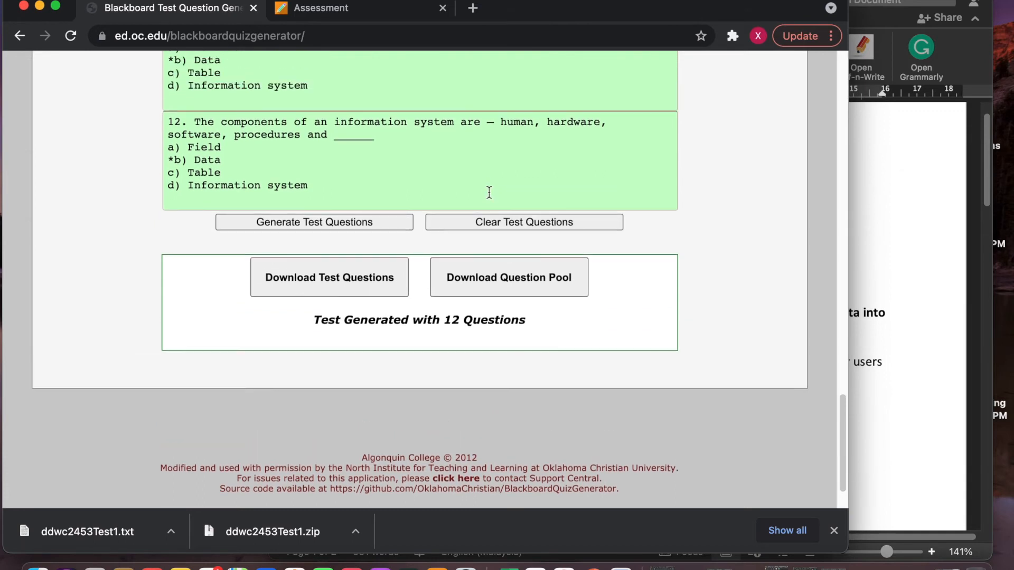
click(512, 227)
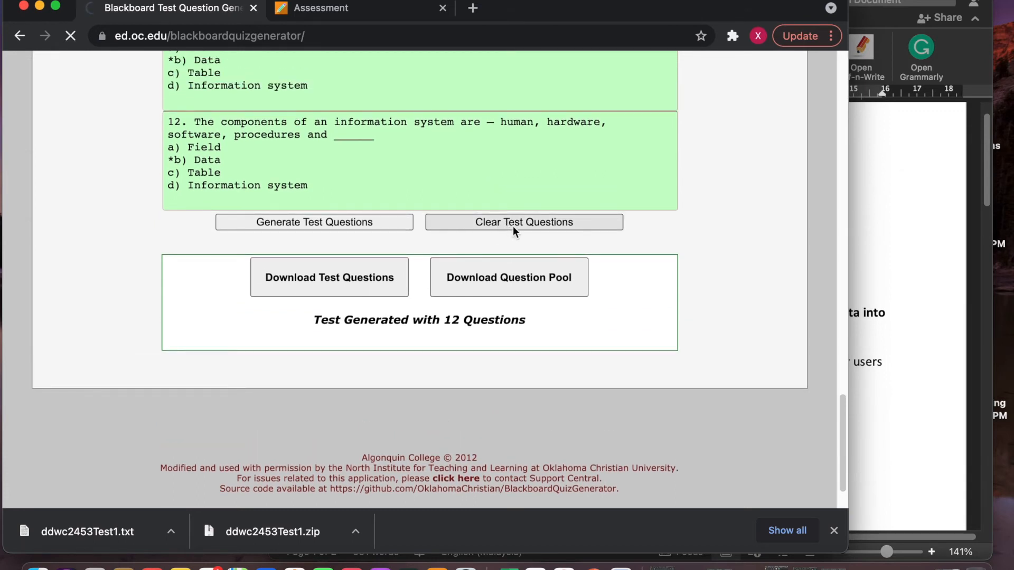
Rename the test as ddwc2453Test2.
scroll(344, 229, down, 5)
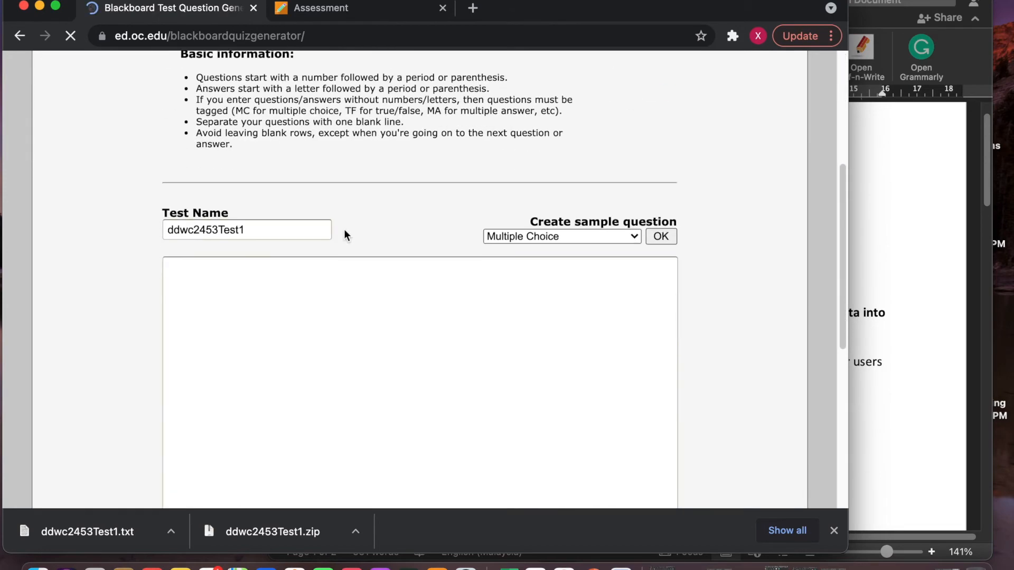
scroll(344, 233, down, 1)
click(232, 237)
click(259, 197)
key(BackSpace)
text(2)
click(351, 258)
click(398, 212)
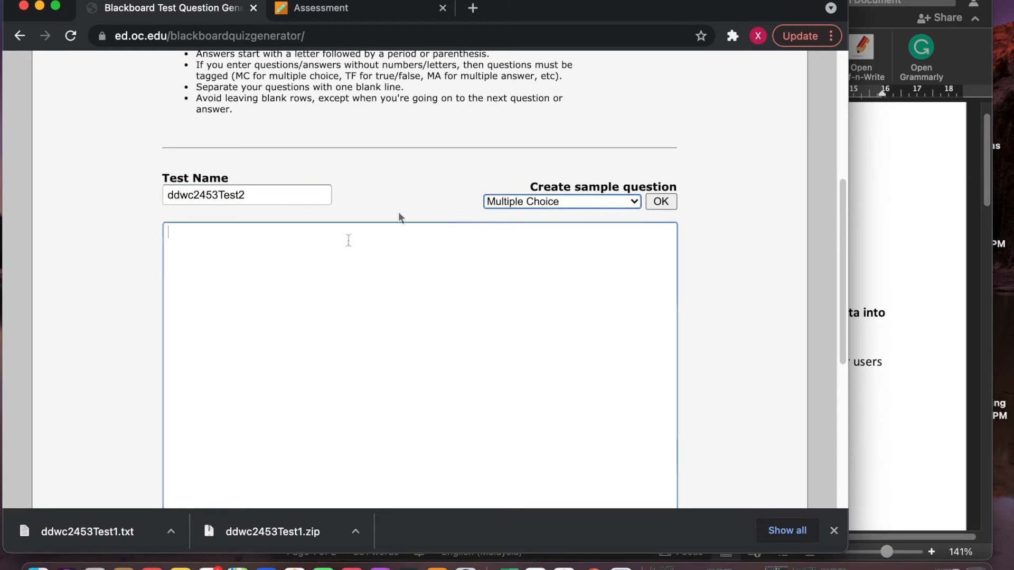
Create a Multiple Choice sample question in the empty question area.
click(528, 201)
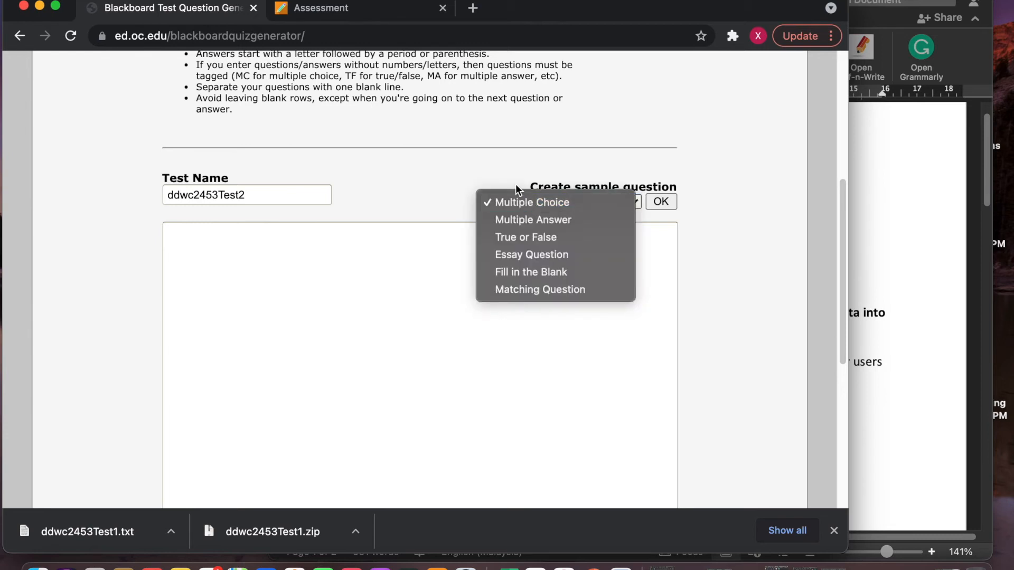
click(516, 187)
click(547, 201)
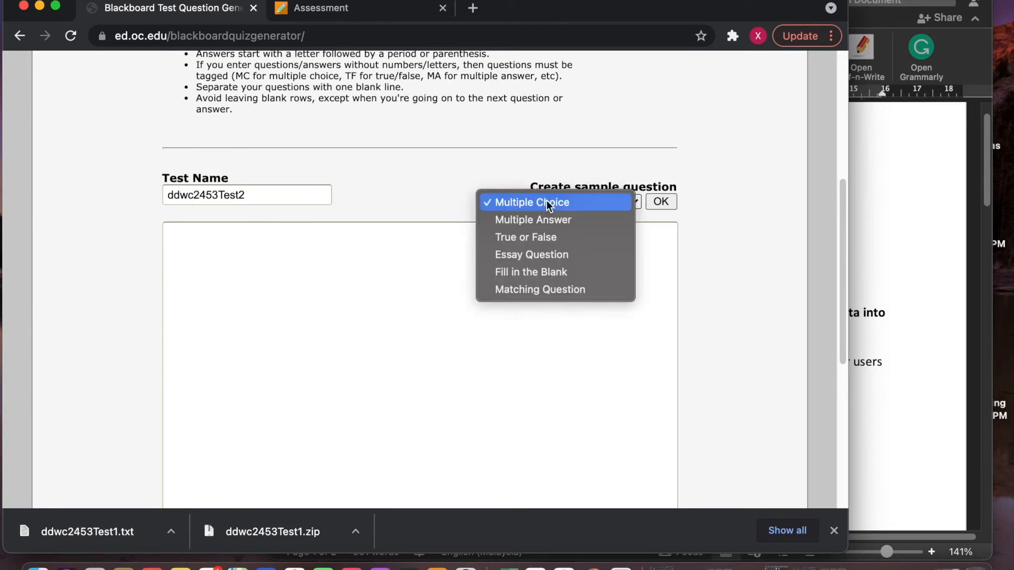
click(547, 202)
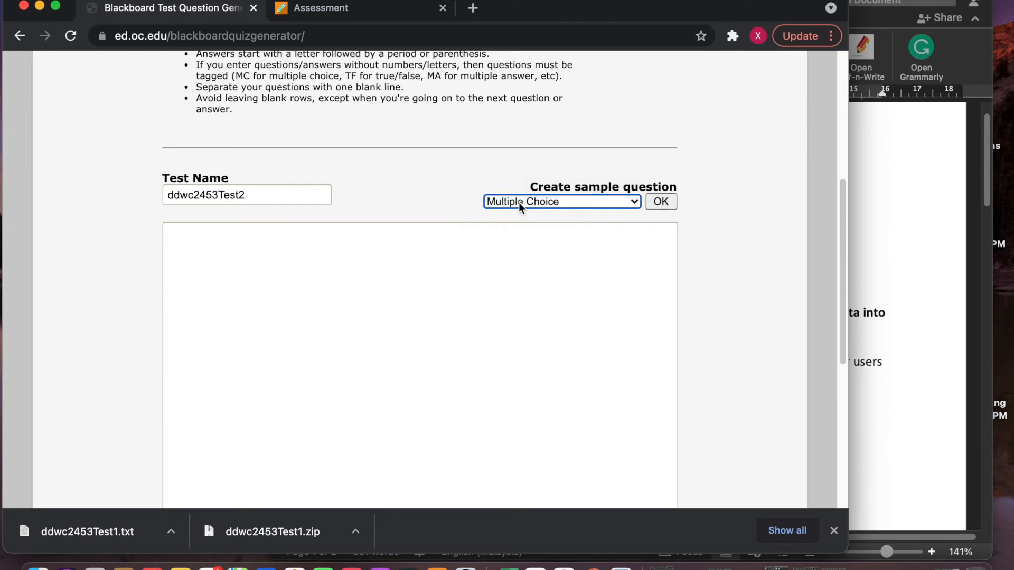
click(660, 203)
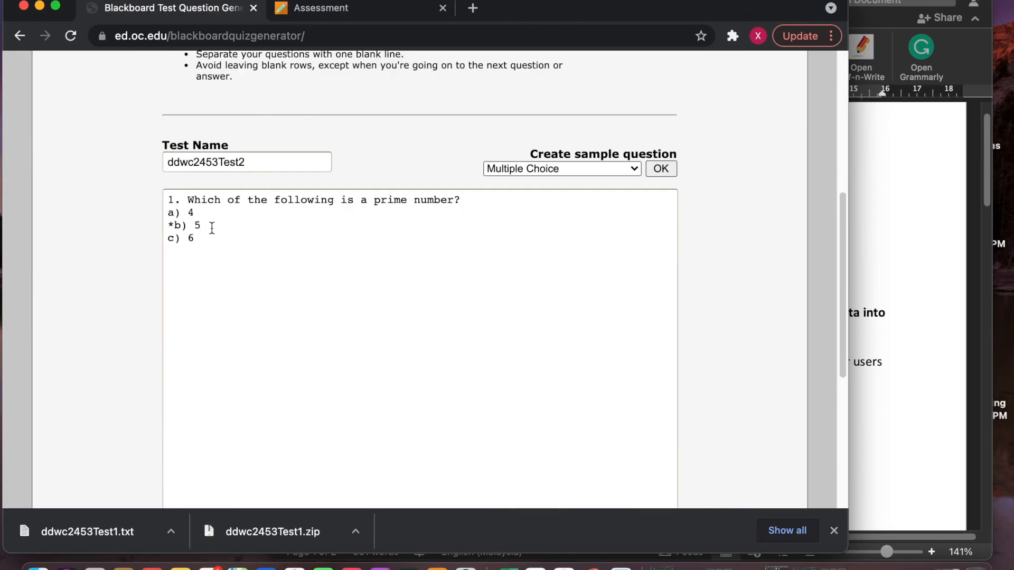
Add a Multiple Answer sample question below the Multiple Choice one and review its answer options.
click(210, 238)
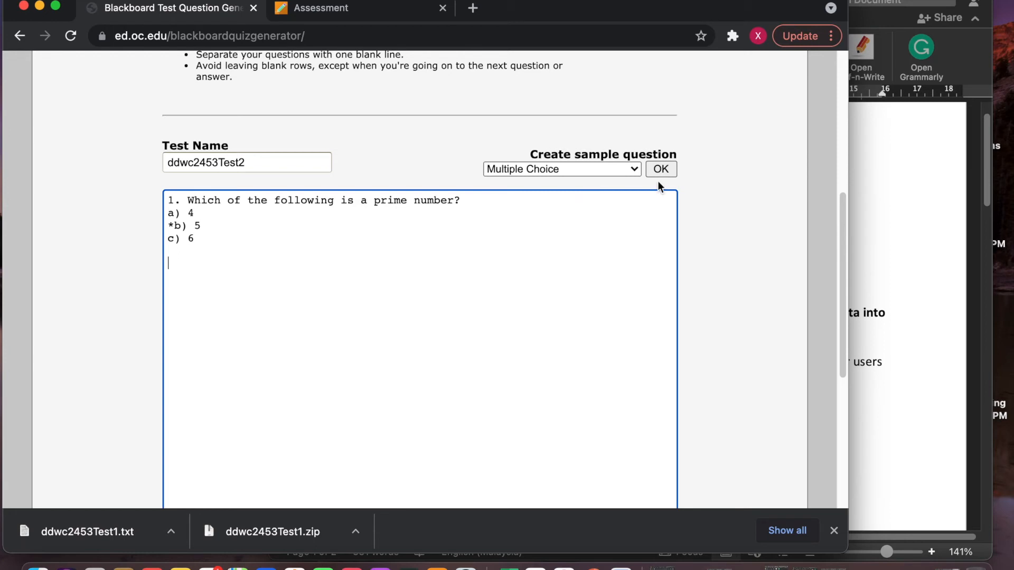
click(626, 168)
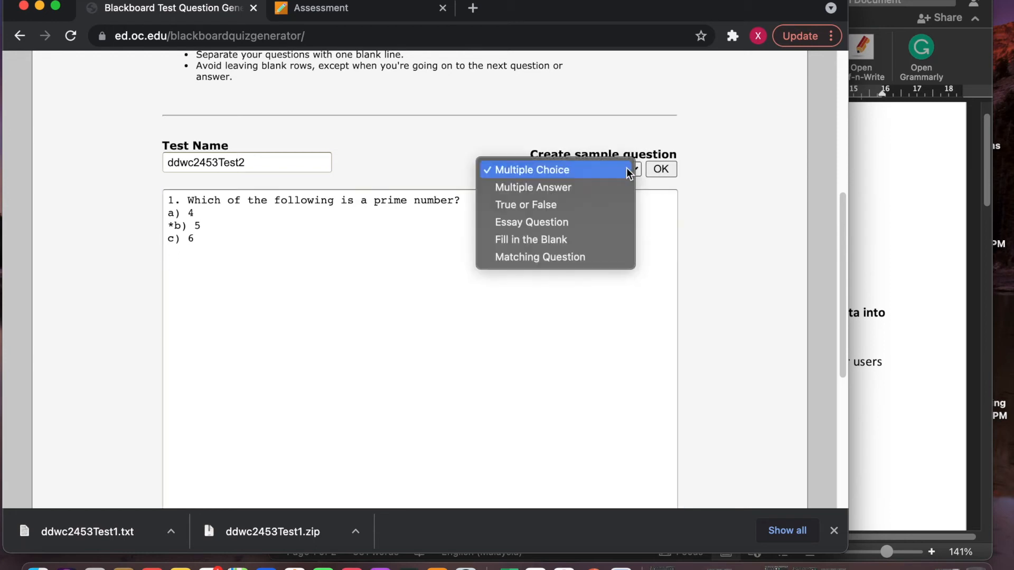
click(575, 188)
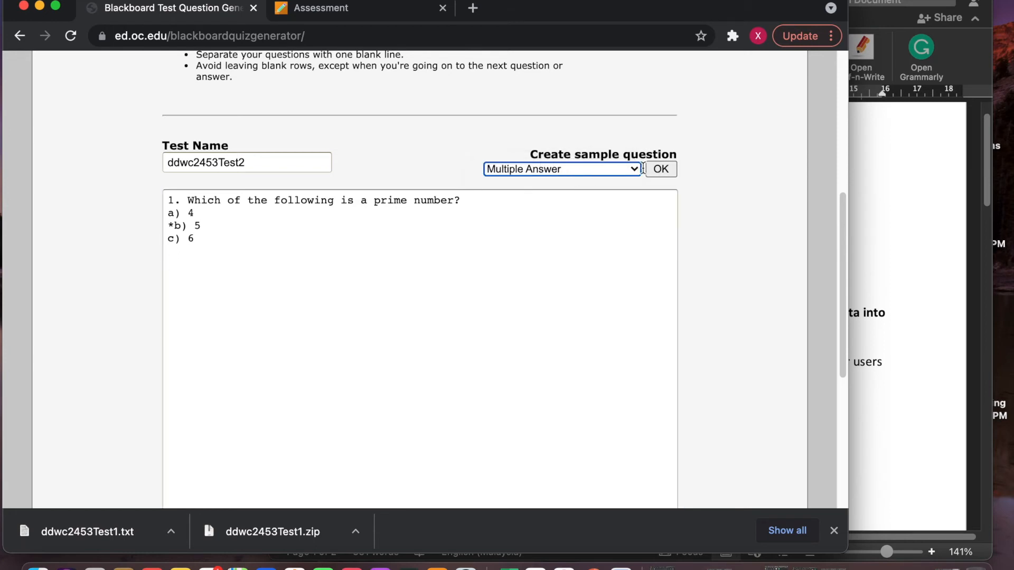
click(661, 170)
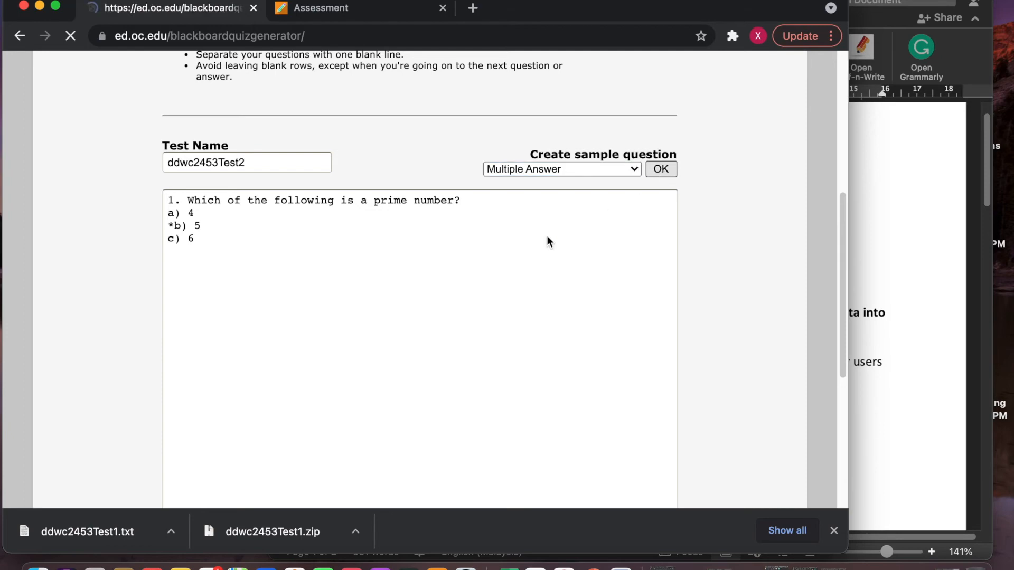
scroll(318, 289, down, 9)
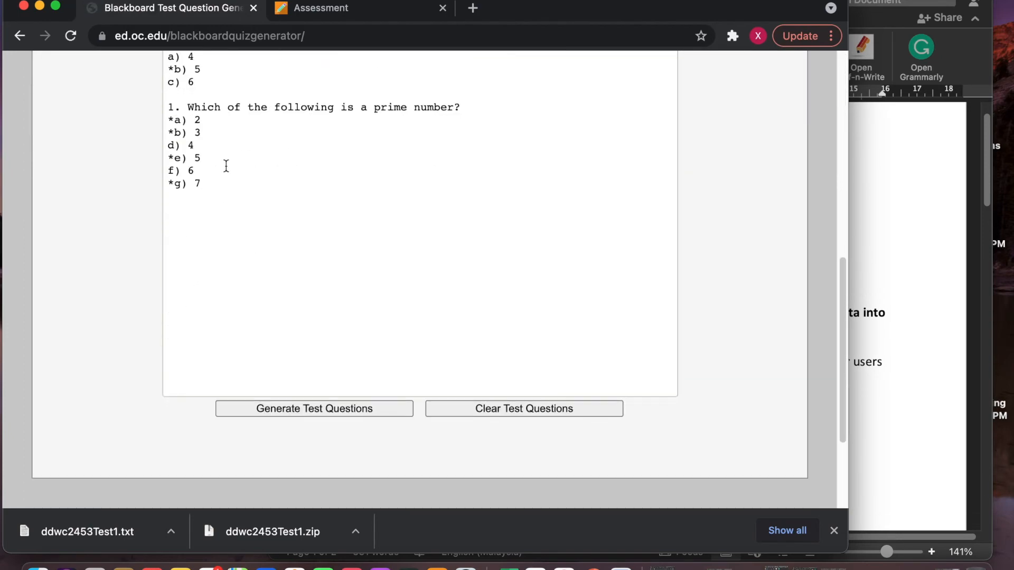
scroll(226, 167, up, 1)
drag(167, 140, 262, 208)
click(291, 177)
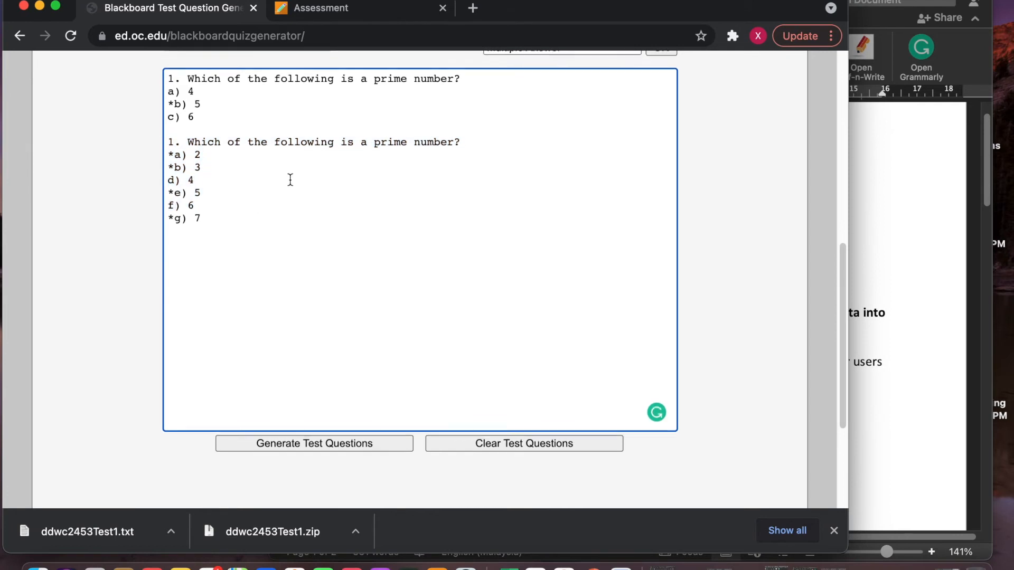
Add a True or False sample question below the Multiple Answer question.
scroll(290, 179, up, 3)
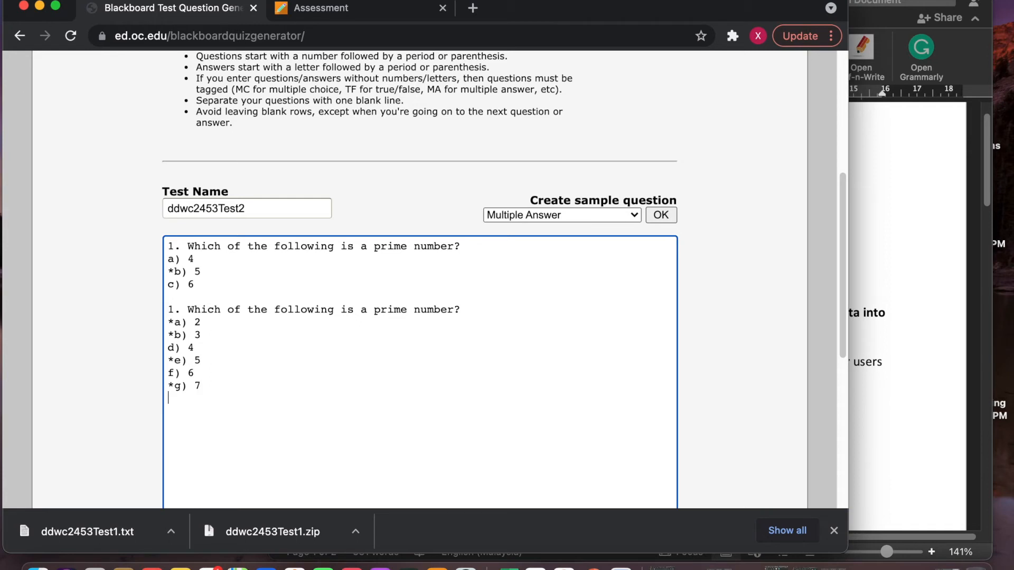
click(569, 215)
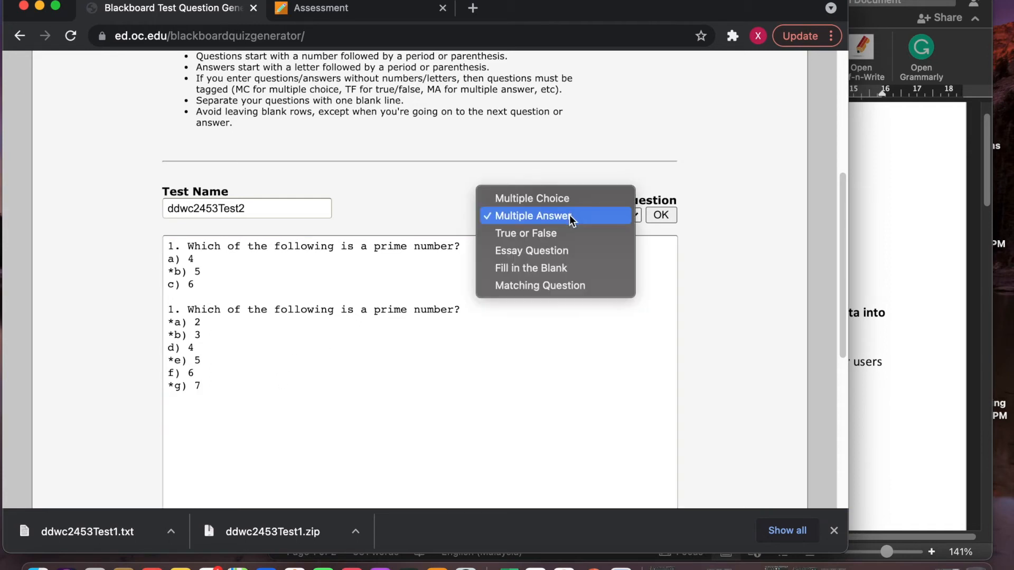
click(531, 236)
click(661, 215)
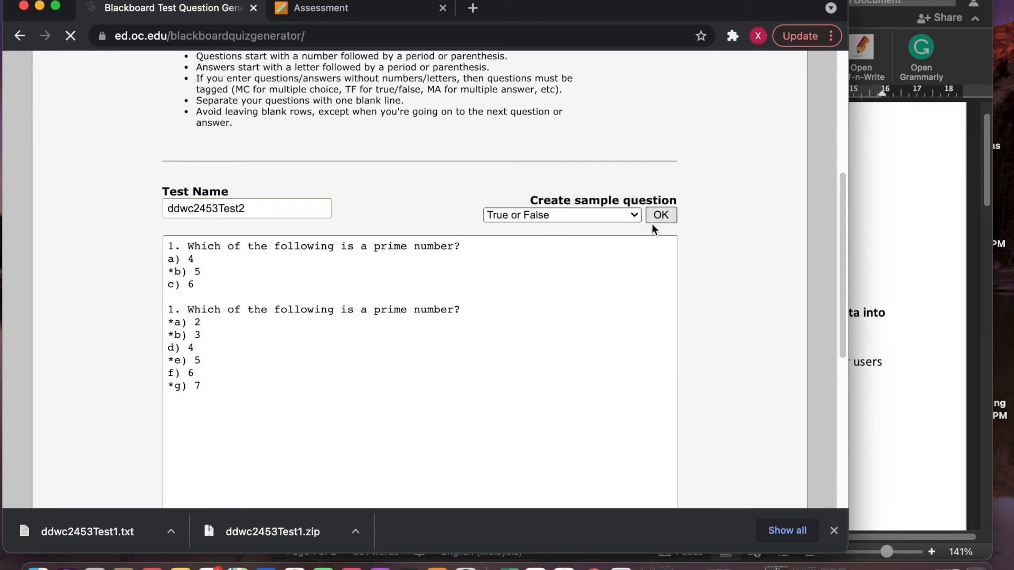
scroll(472, 316, down, 9)
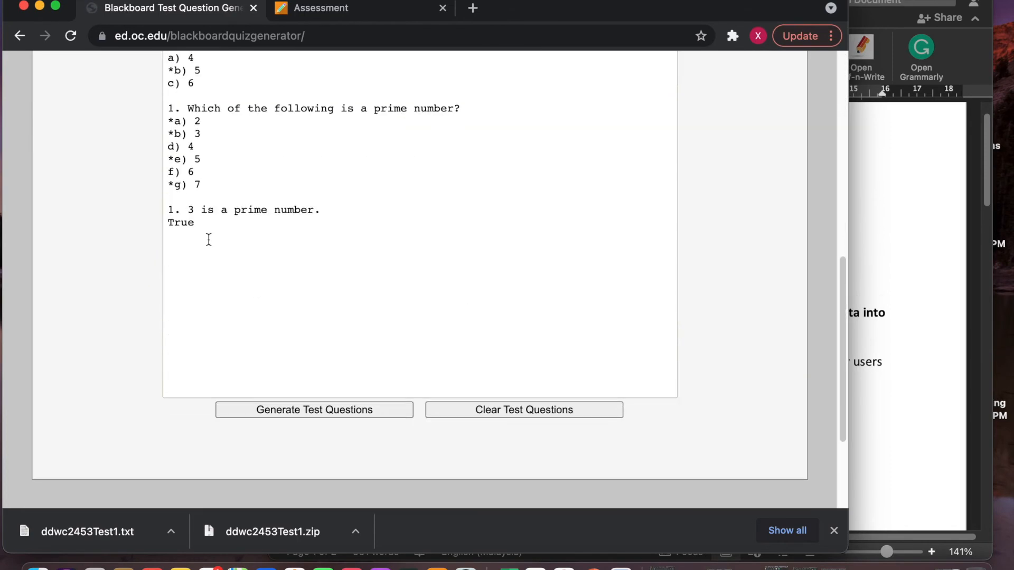
Try False as the answer to the "3 is a prime number" question, then restore it to True.
click(217, 217)
key(BackSpace)
key(BackSpace)
key(BackSpace)
key(BackSpace)
text(False)
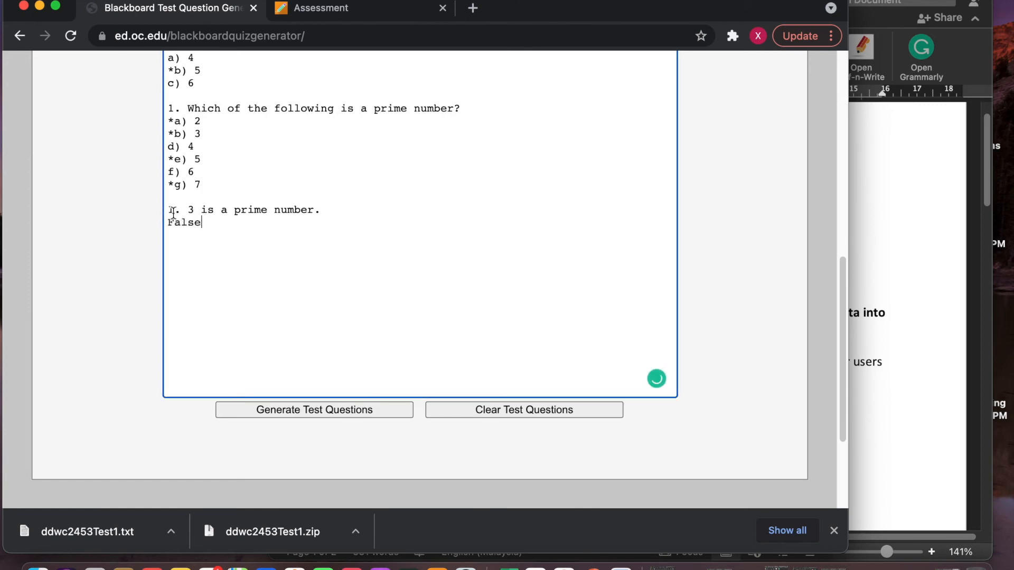
mouse_move(207, 222)
mouse_down()
mouse_move(166, 222)
mouse_move(205, 223)
mouse_up()
text(True)
drag(167, 222, 199, 223)
Examine the lettering and asterisk marks of the Multiple Answer question's options.
scroll(203, 230, up, 1)
click(175, 205)
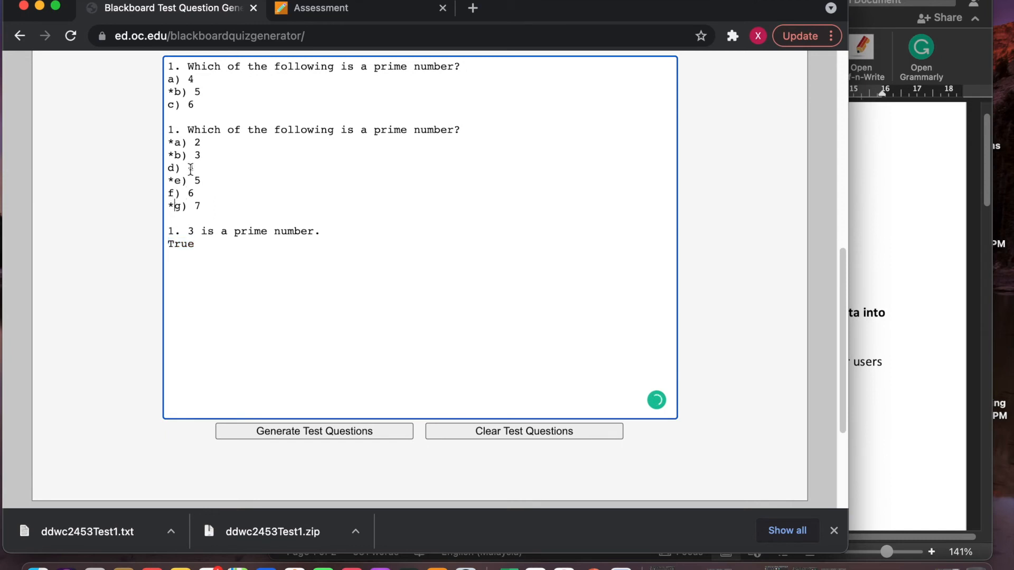
drag(175, 142, 202, 183)
click(174, 143)
scroll(171, 211, up, 2)
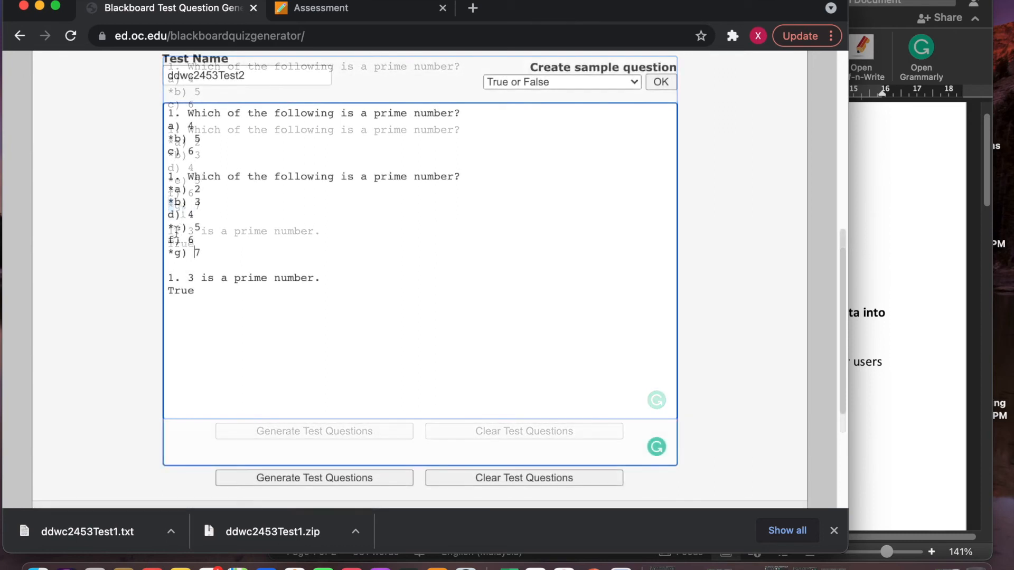
drag(169, 215, 195, 216)
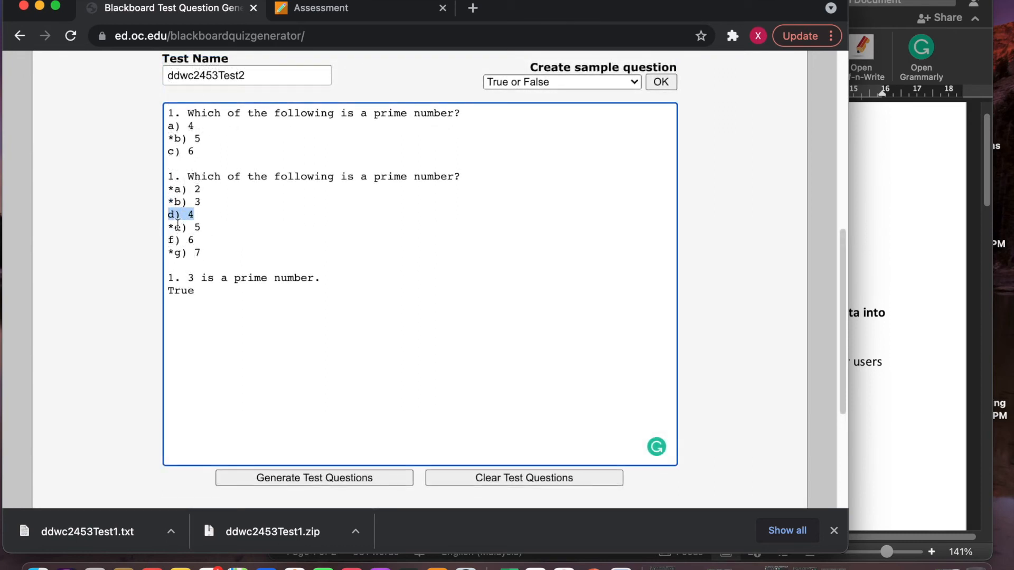
scroll(177, 222, up, 1)
click(185, 221)
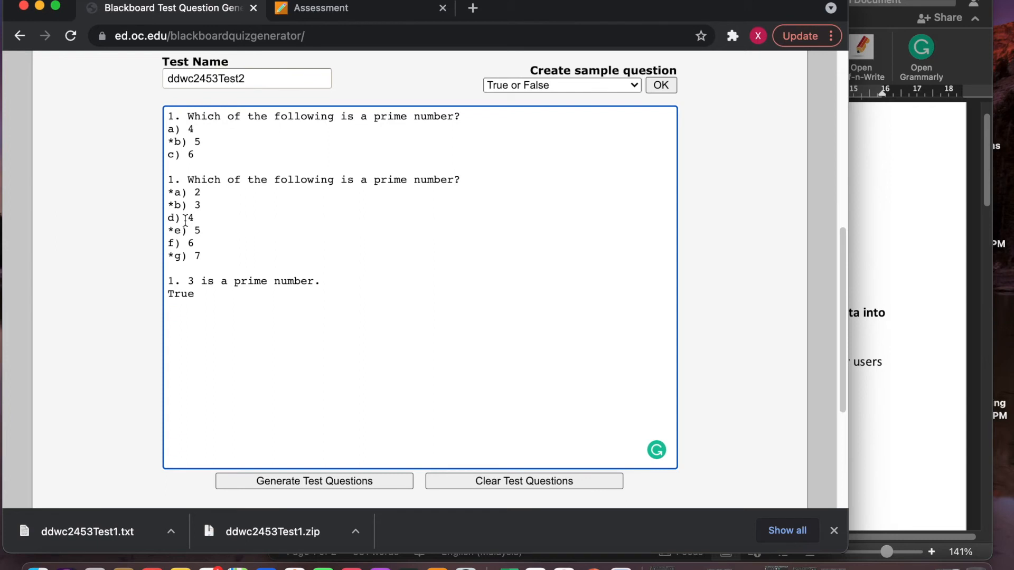
click(185, 208)
Add an Essay Question sample below the True or False question.
click(558, 85)
click(559, 106)
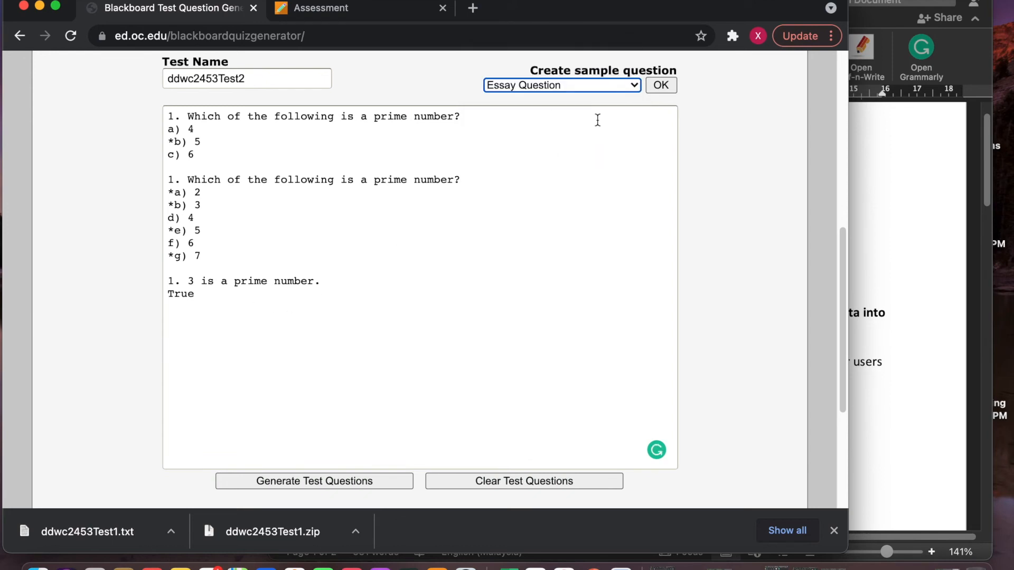
click(659, 85)
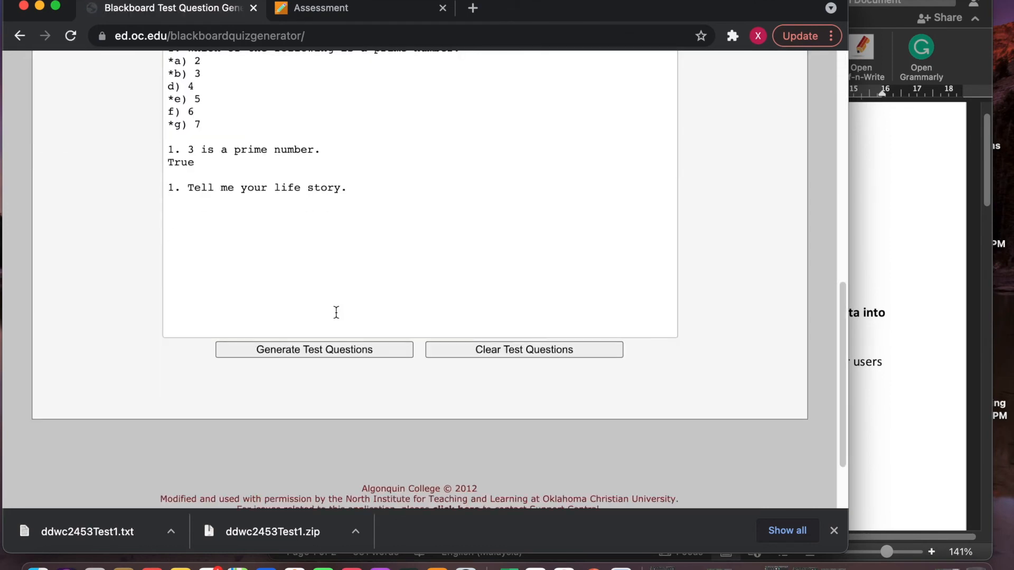
scroll(335, 310, up, 3)
Examine the numbering, period and question text of the essay sample question.
click(355, 333)
key(shift+Left)
click(384, 337)
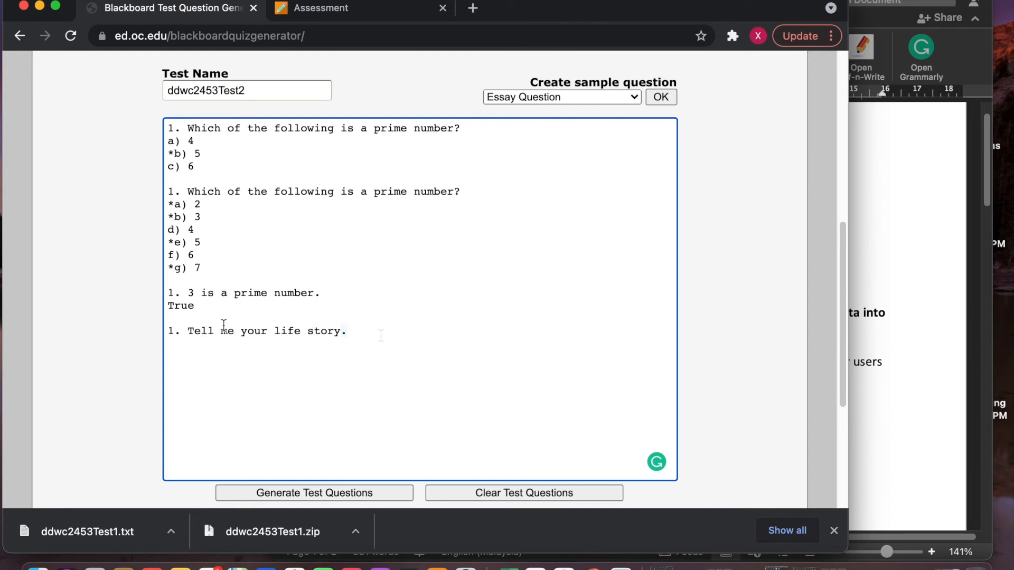
drag(169, 331, 179, 331)
click(196, 331)
double_click(183, 333)
drag(194, 333, 339, 333)
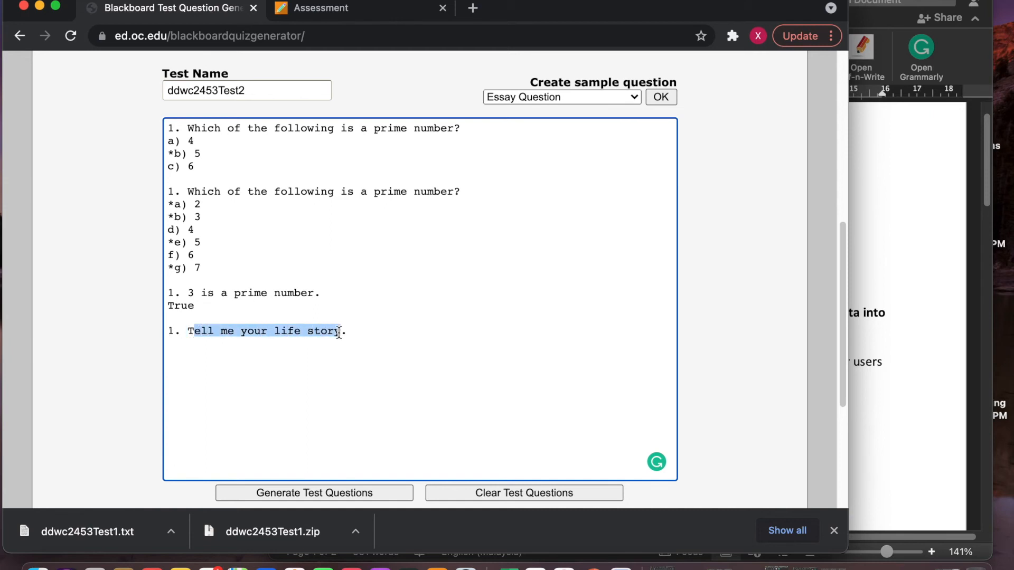
click(294, 352)
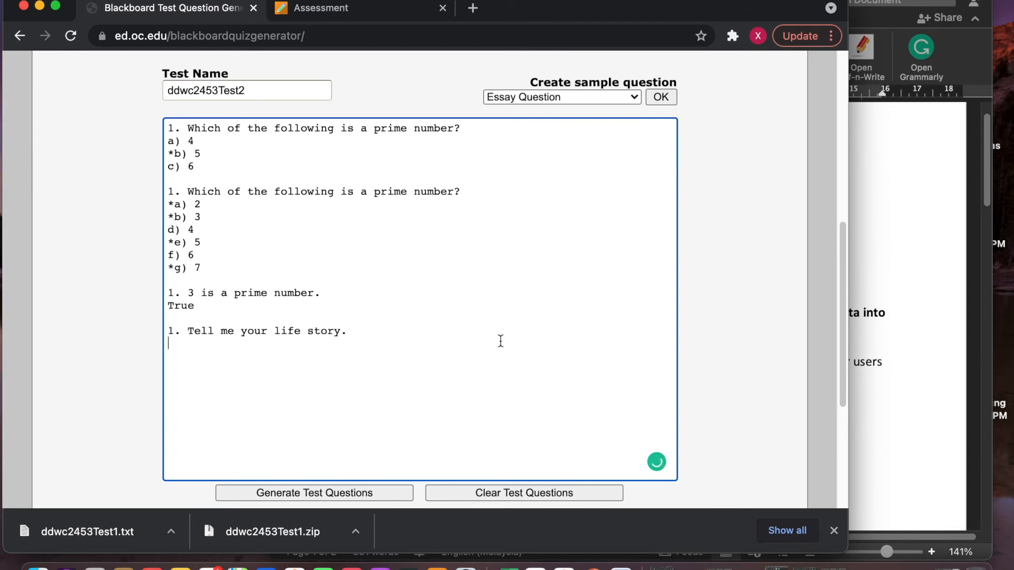
Add a Fill in the Blank sample question below the essay question.
click(543, 101)
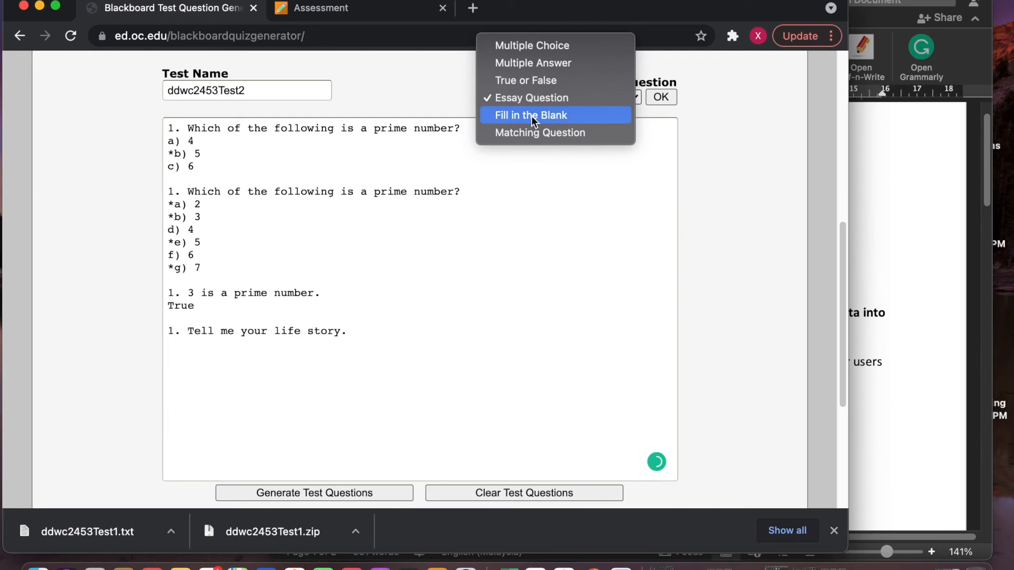
click(531, 116)
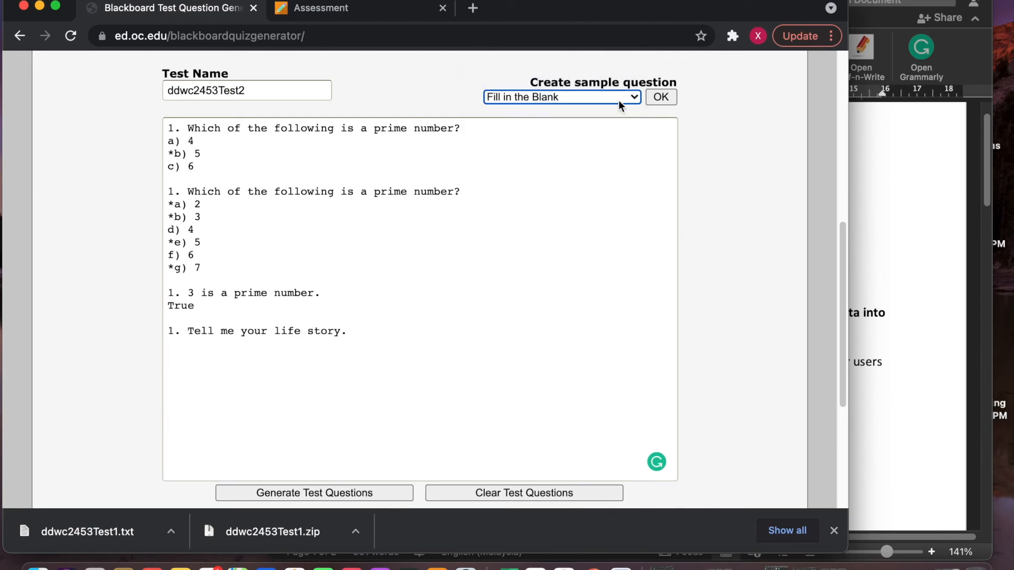
click(661, 97)
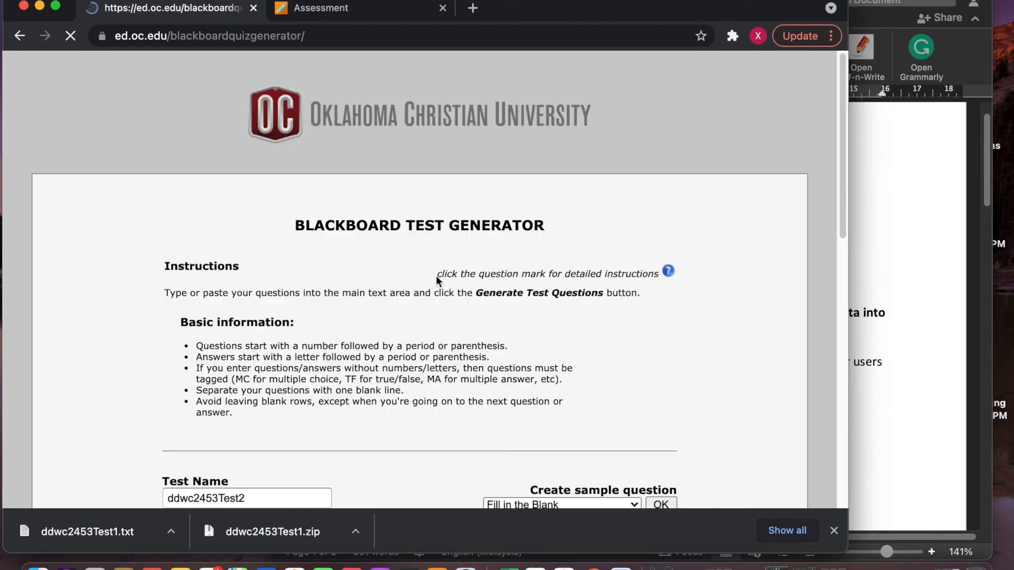
scroll(435, 269, down, 10)
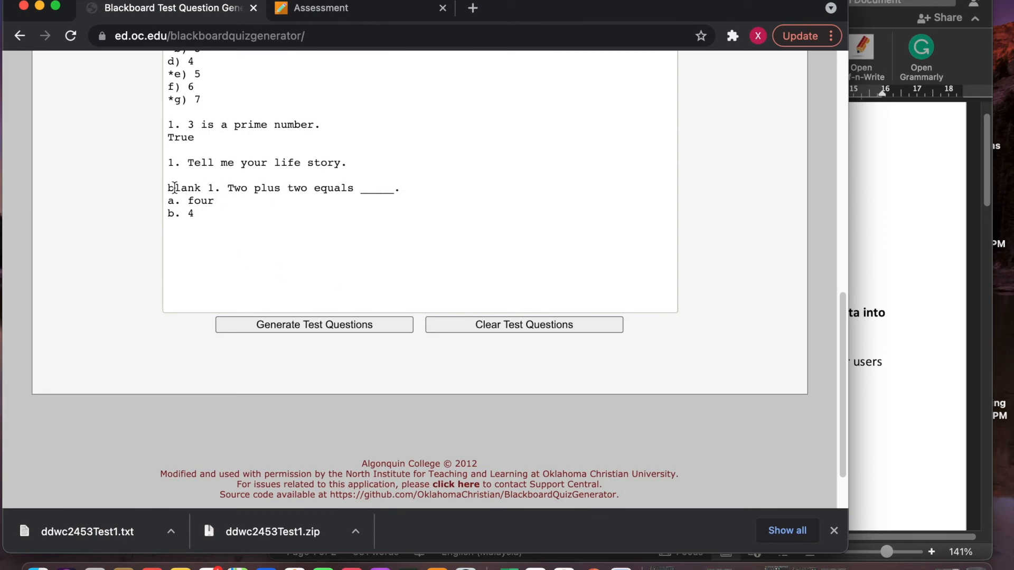
Examine the Fill in the Blank question's tag, number, blank placeholder and accepted answers.
drag(170, 187, 208, 188)
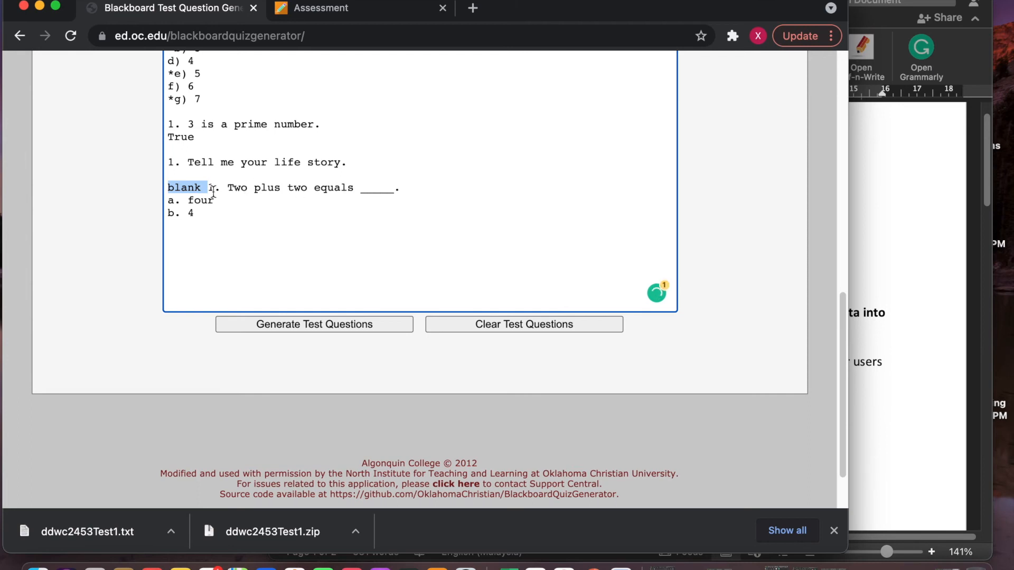
drag(207, 189, 219, 188)
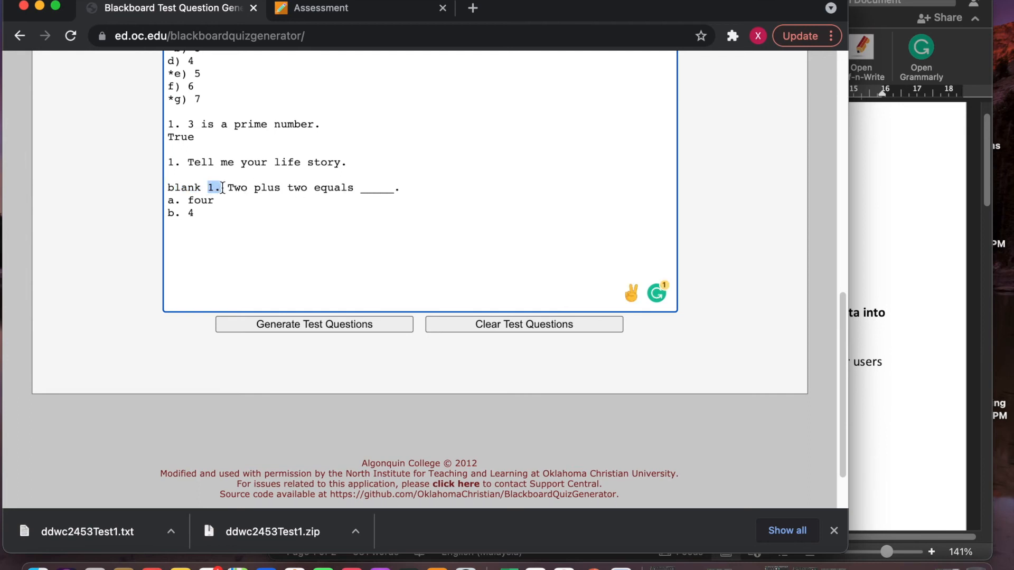
click(224, 188)
drag(228, 188, 393, 189)
click(401, 189)
double_click(402, 190)
drag(169, 203, 191, 219)
click(183, 215)
double_click(196, 214)
double_click(191, 201)
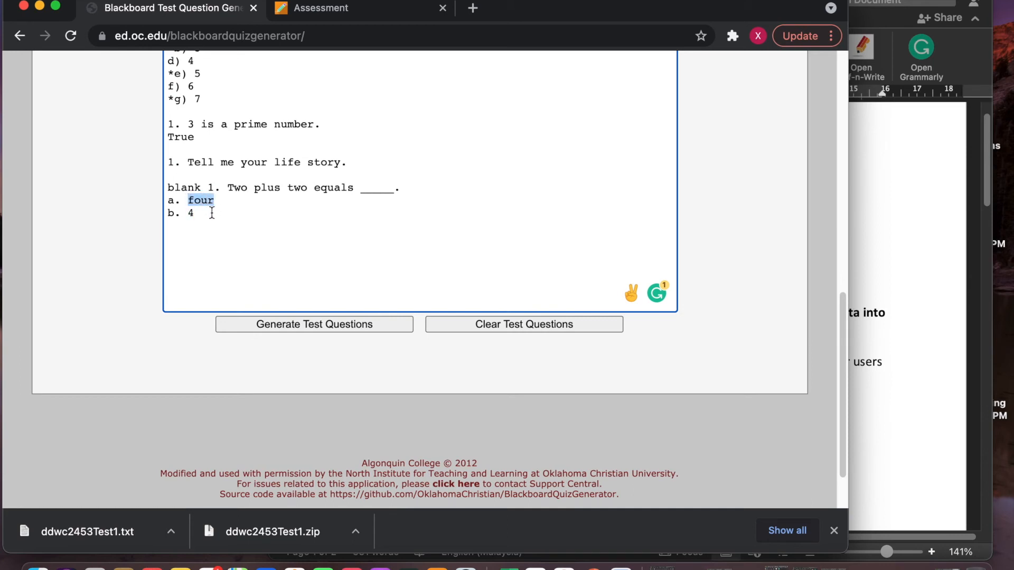
click(168, 202)
drag(168, 201, 208, 202)
Add a Matching Question sample below the Fill in the Blank question, separated by a blank line.
click(202, 222)
key(Return)
scroll(290, 226, up, 2)
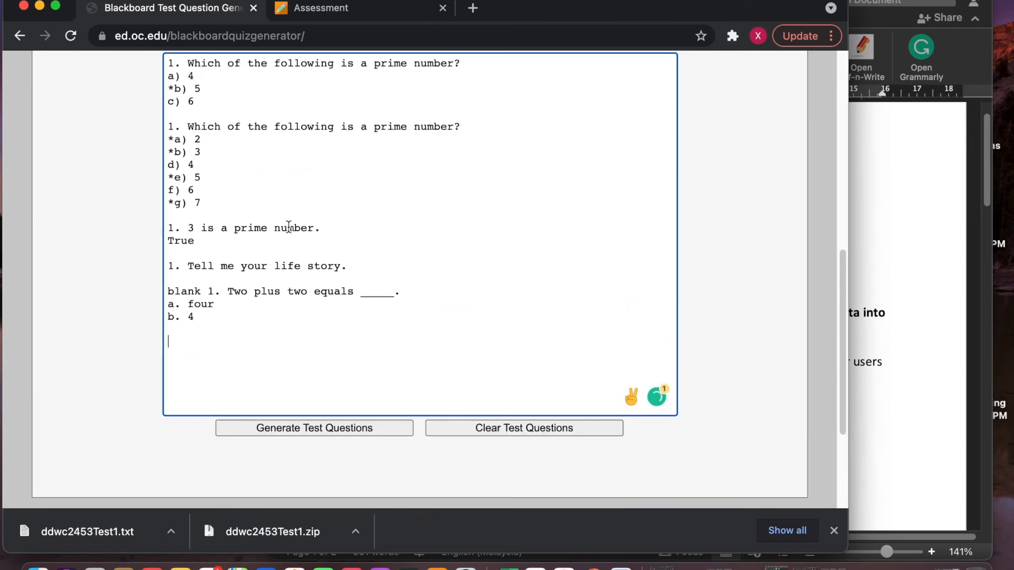
scroll(267, 280, up, 5)
click(596, 330)
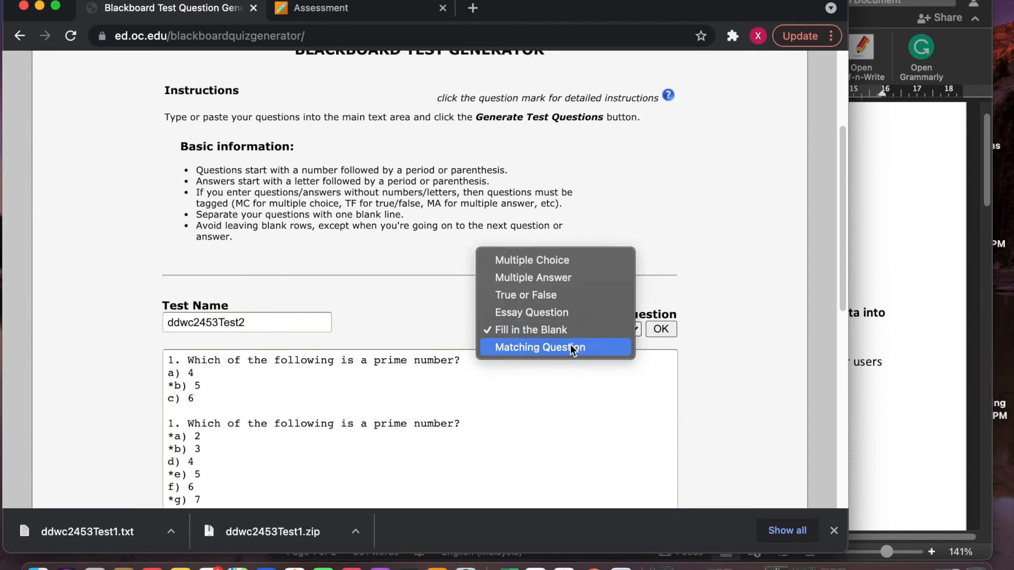
click(571, 349)
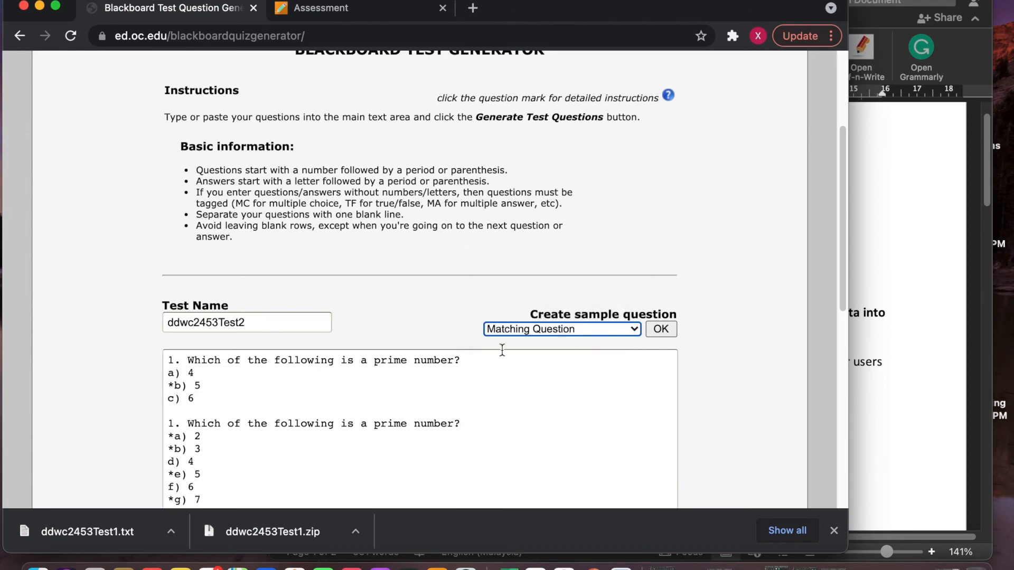
scroll(565, 305, down, 2)
click(660, 199)
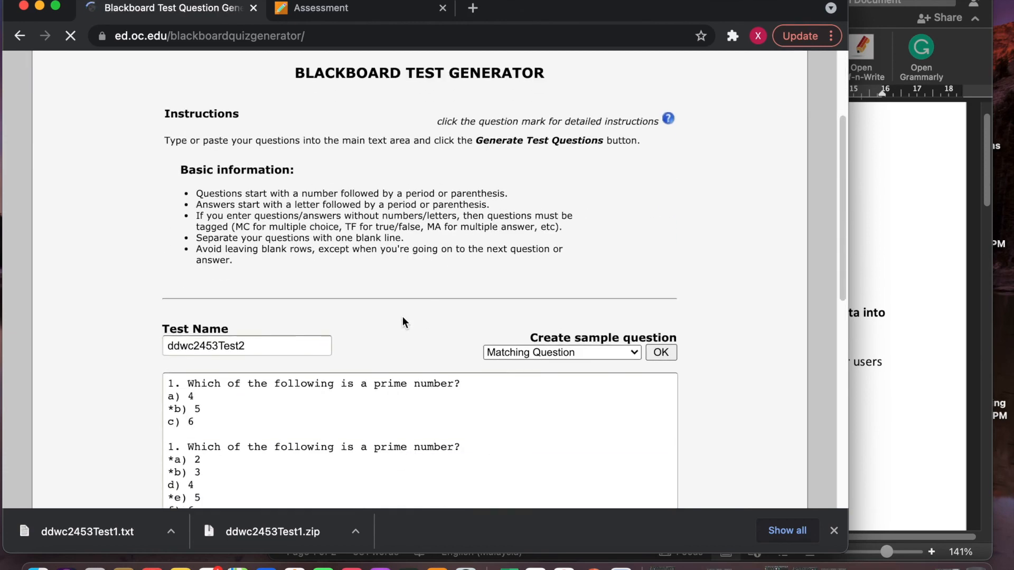
scroll(403, 316, down, 10)
Examine the matching question's tag, number, question text and the layout of its first chapter and topic pair.
click(195, 233)
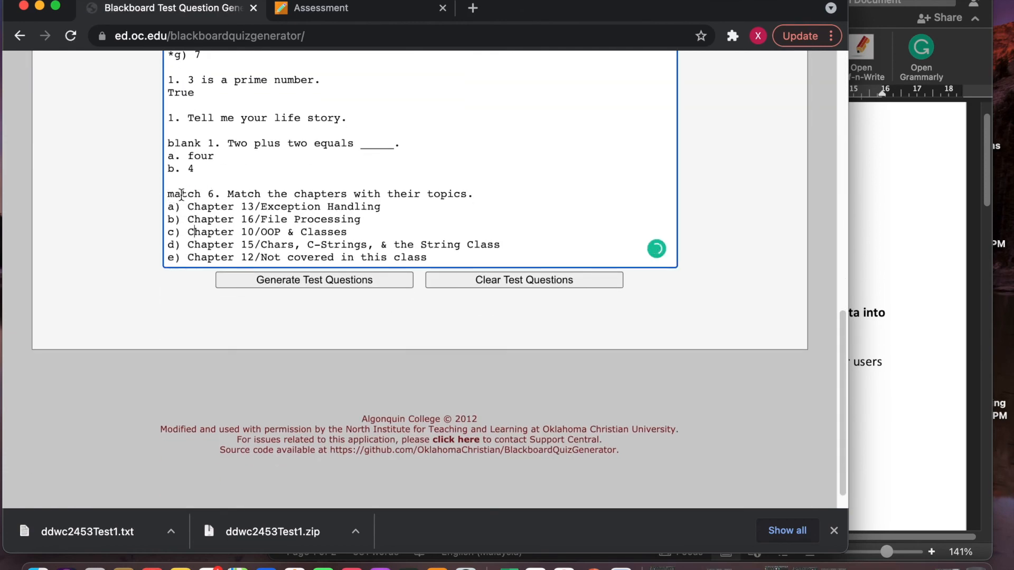
drag(168, 195, 202, 194)
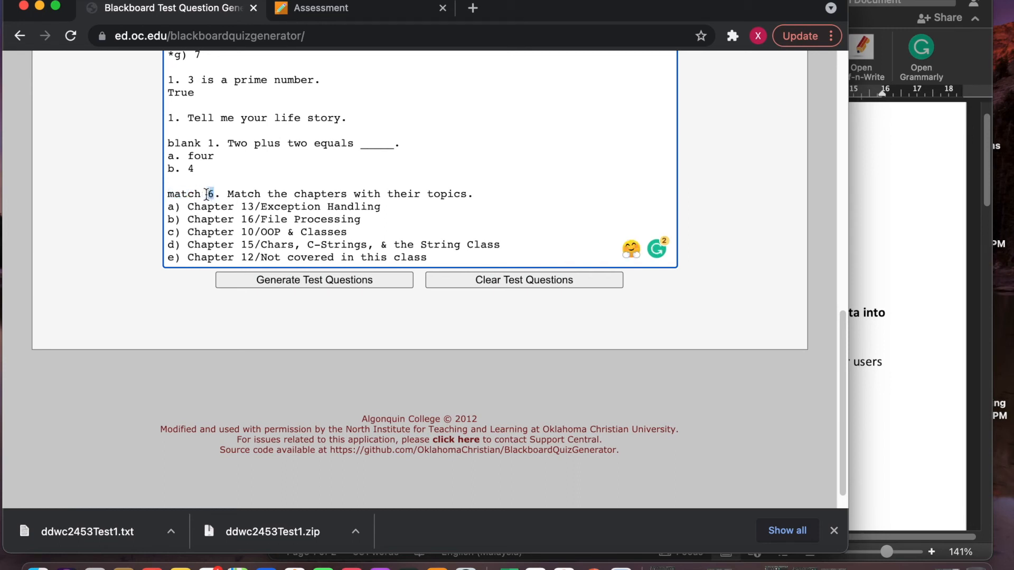
drag(207, 194, 212, 194)
click(210, 194)
drag(211, 194, 218, 194)
click(226, 195)
drag(230, 195, 477, 195)
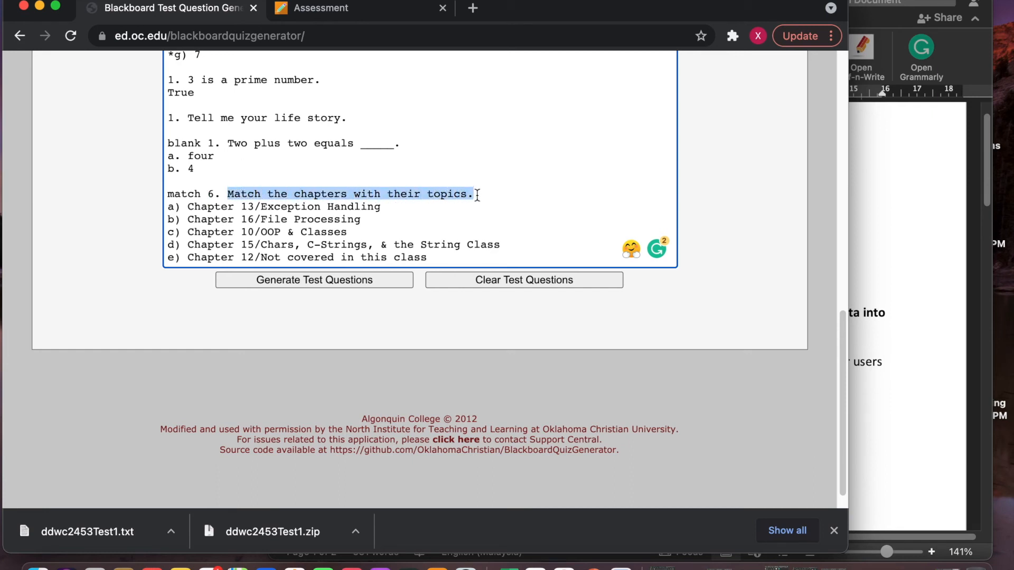
click(222, 230)
drag(189, 207, 393, 210)
click(312, 207)
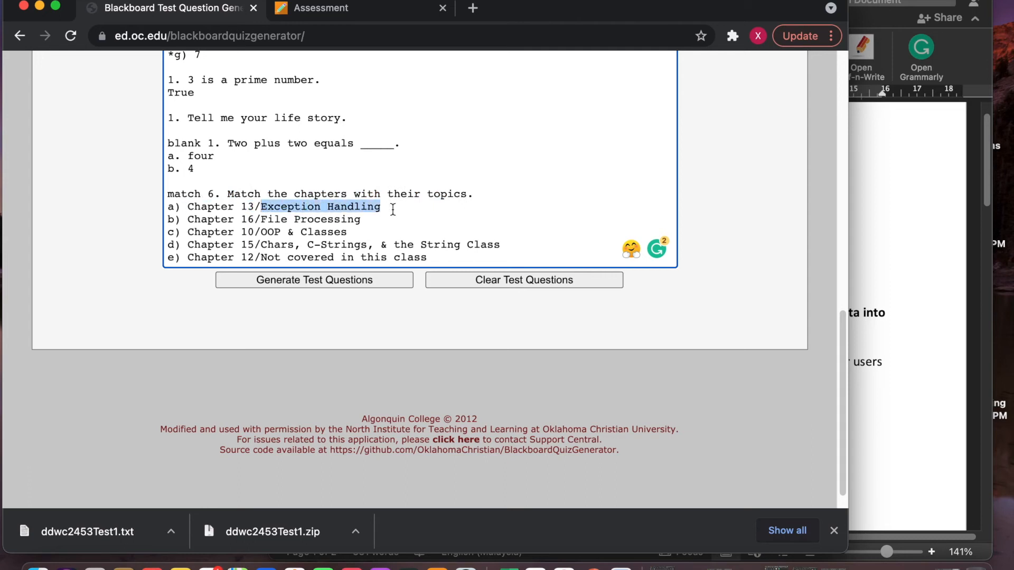
Examine the matching question's remaining chapter and topic pairs, and review the full list of sample questions.
drag(185, 221, 447, 258)
click(201, 220)
click(228, 219)
drag(176, 206, 442, 259)
click(441, 222)
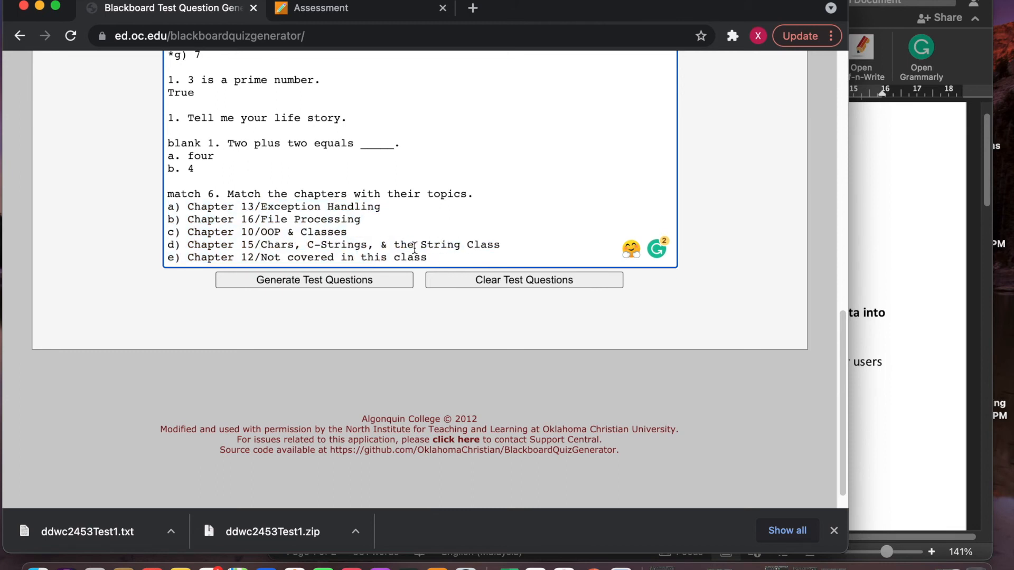
scroll(187, 238, up, 1)
scroll(235, 247, up, 3)
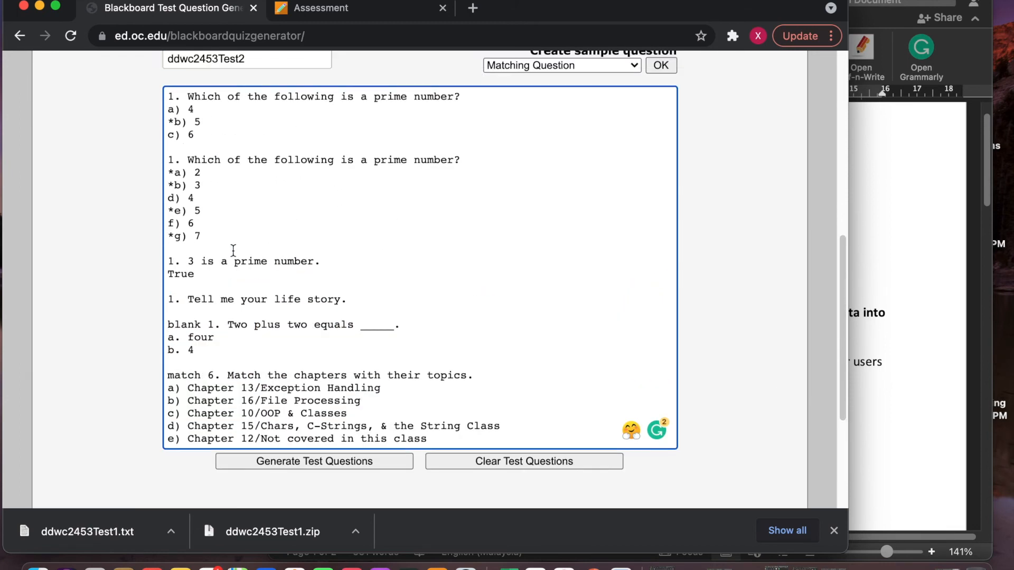
scroll(178, 374, up, 1)
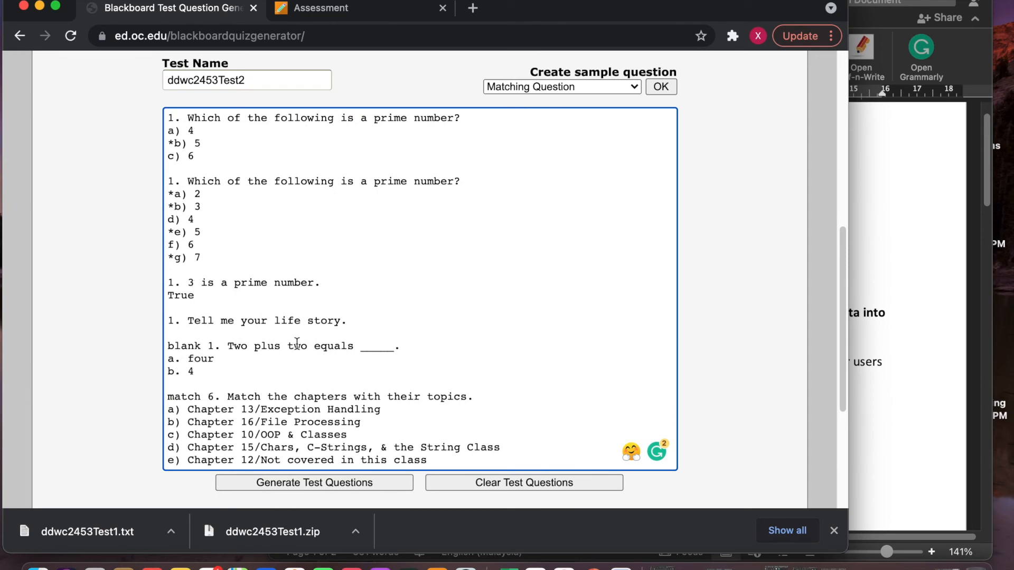
Generate the ddwc2453Test2 test from the sample questions and check the generation status.
scroll(297, 344, down, 3)
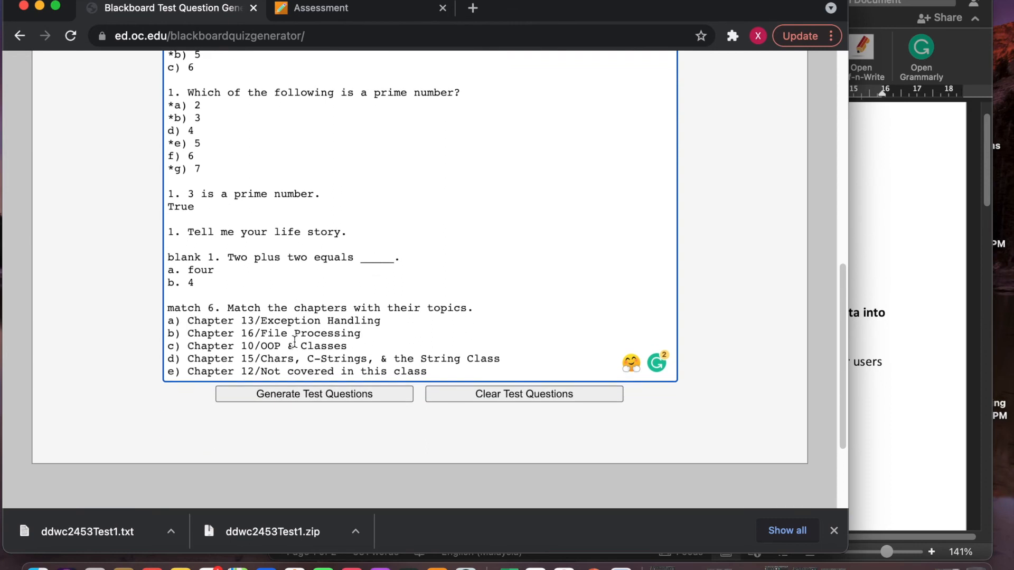
click(318, 397)
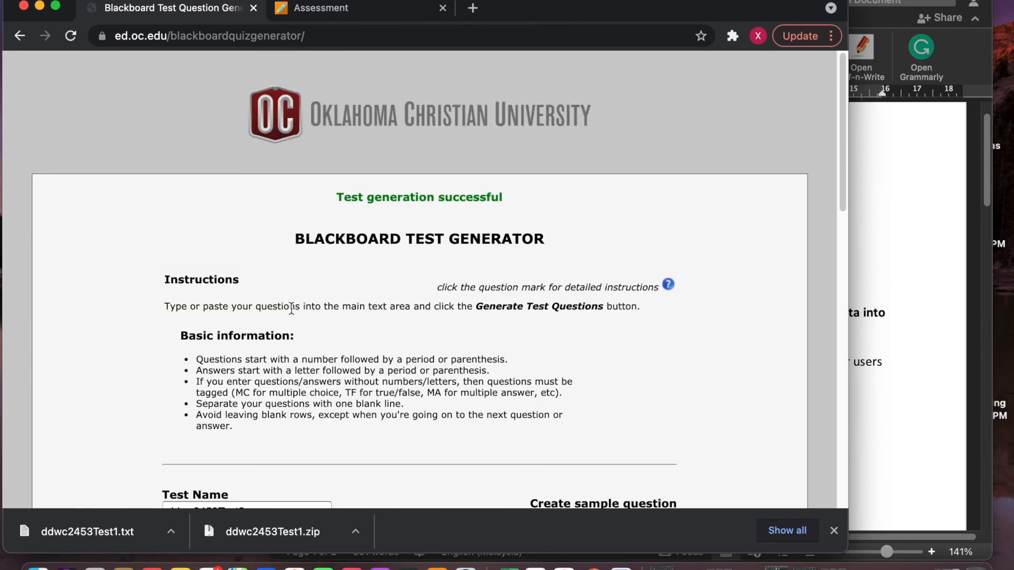
drag(345, 198, 507, 198)
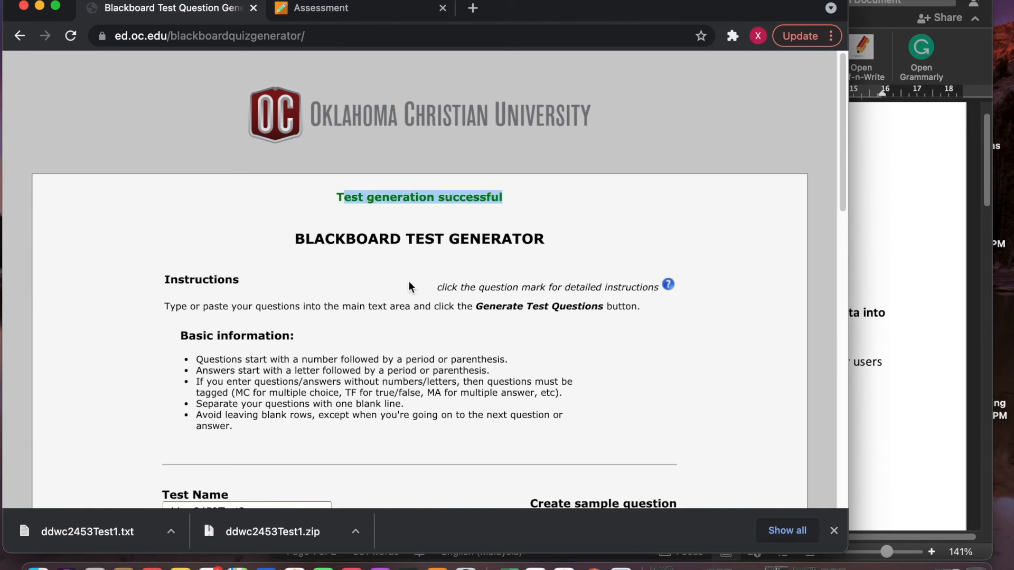
Review the generated question blocks and download ddwc2453Test2 as a question pool.
scroll(397, 276, down, 20)
scroll(394, 279, up, 5)
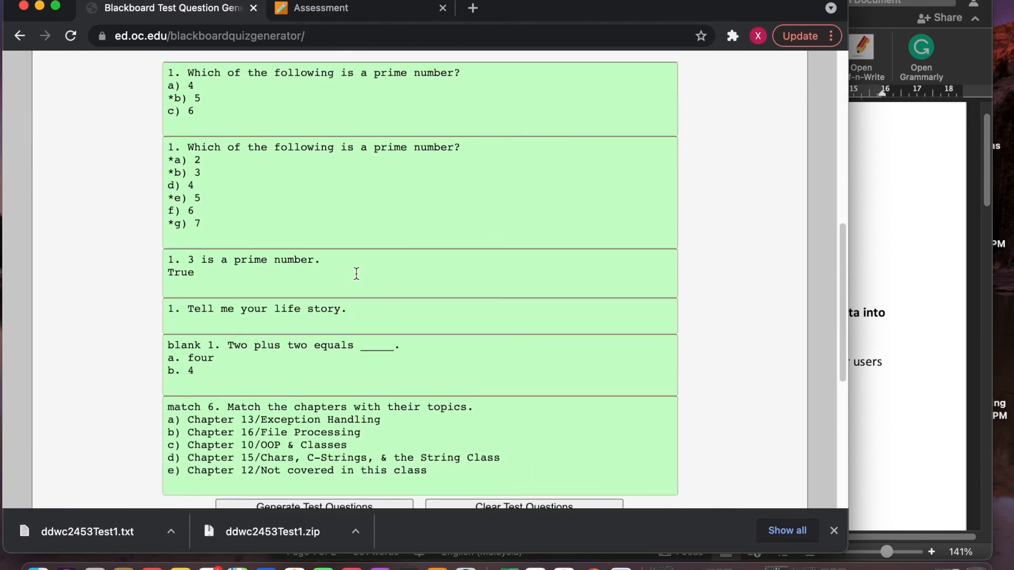
scroll(265, 247, down, 5)
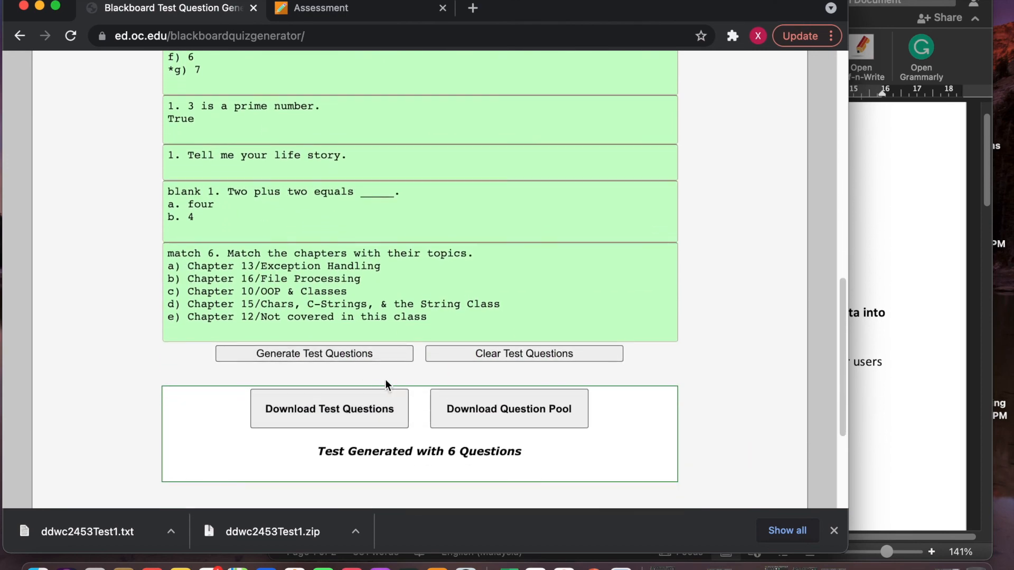
scroll(385, 380, down, 2)
click(494, 389)
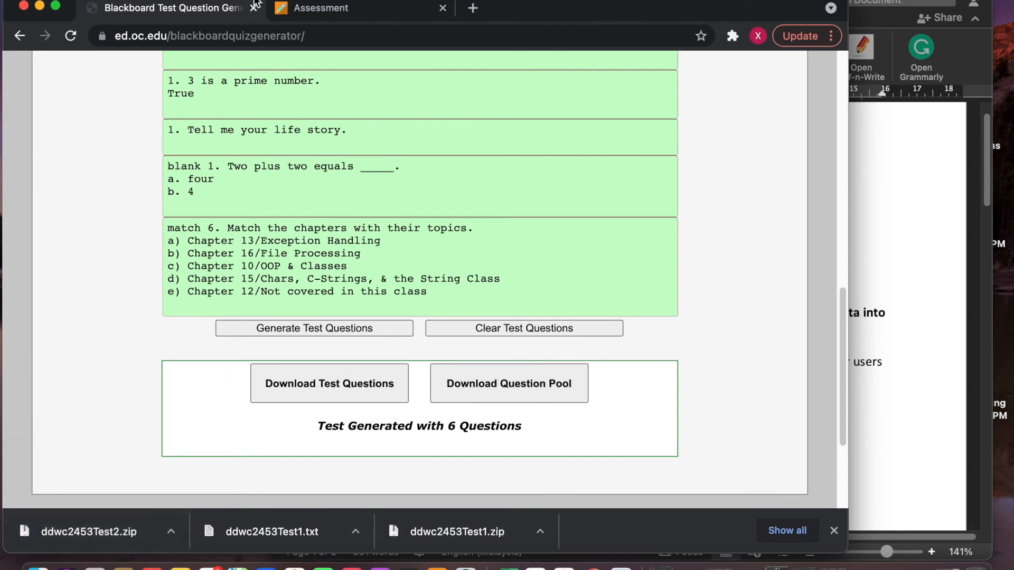
Switch to the Blackboard course, leave the open test, and import ddwc2453Test2.zip from Downloads into the course's question banks.
click(346, 11)
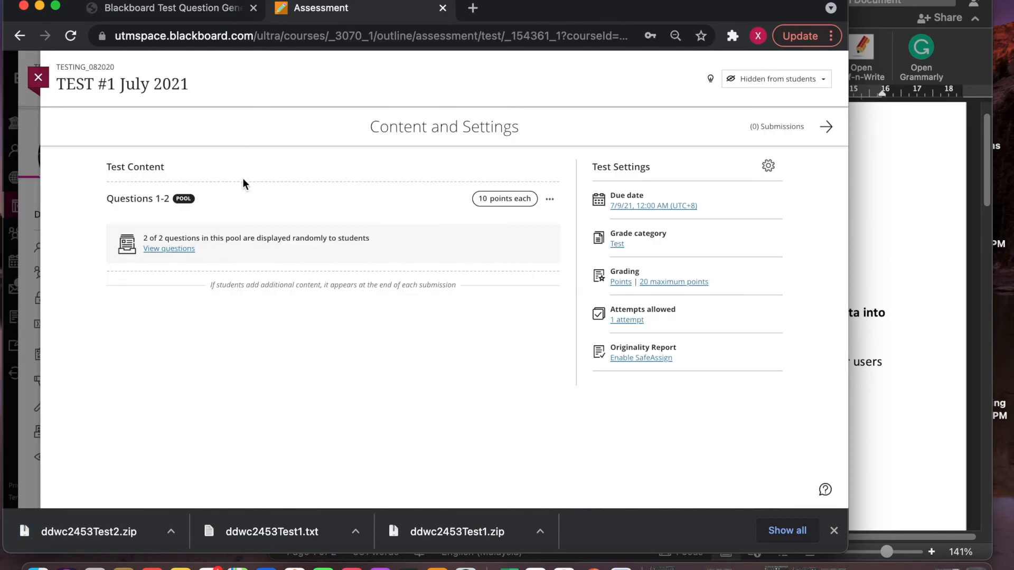
click(333, 272)
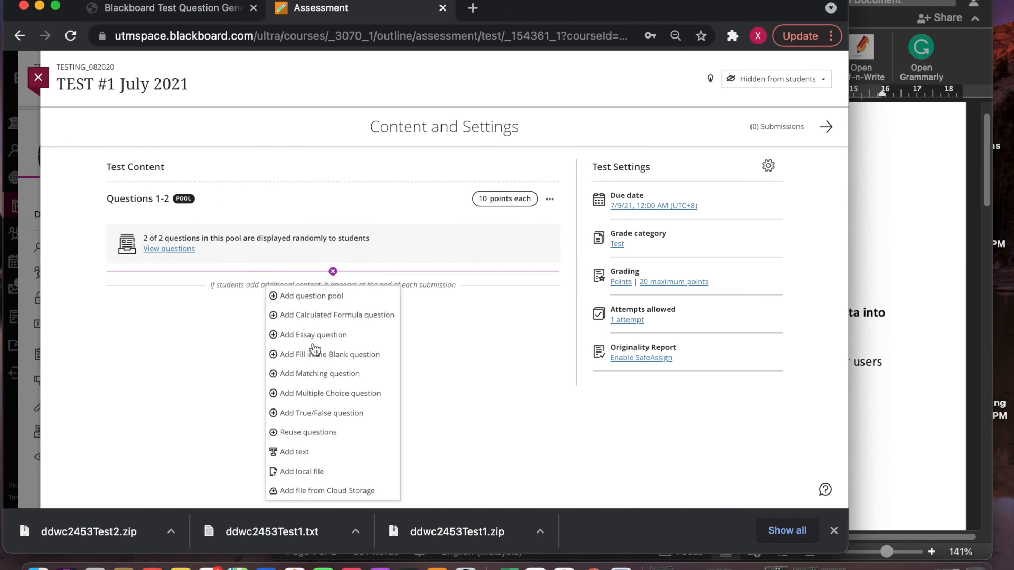
click(281, 168)
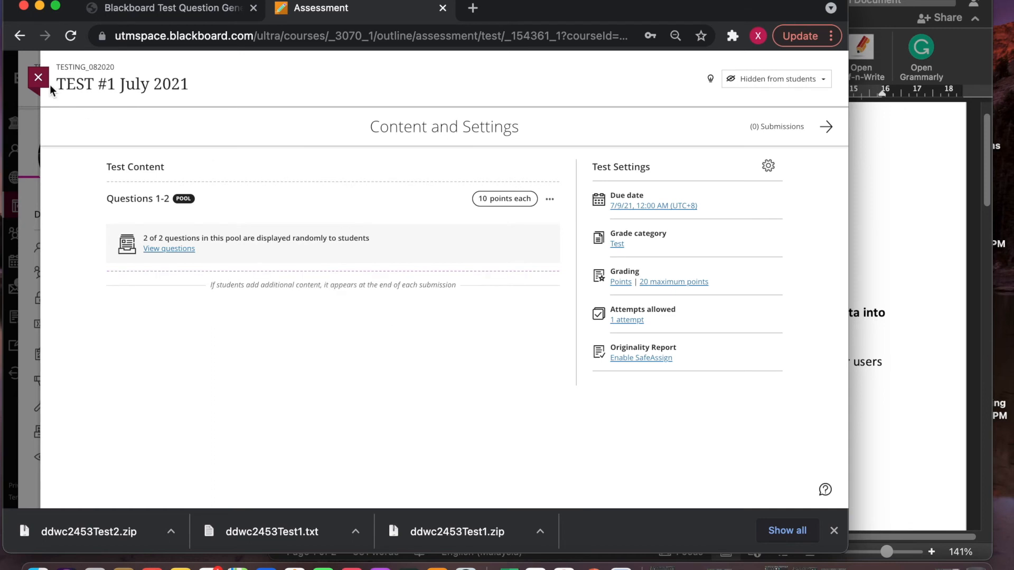
click(39, 79)
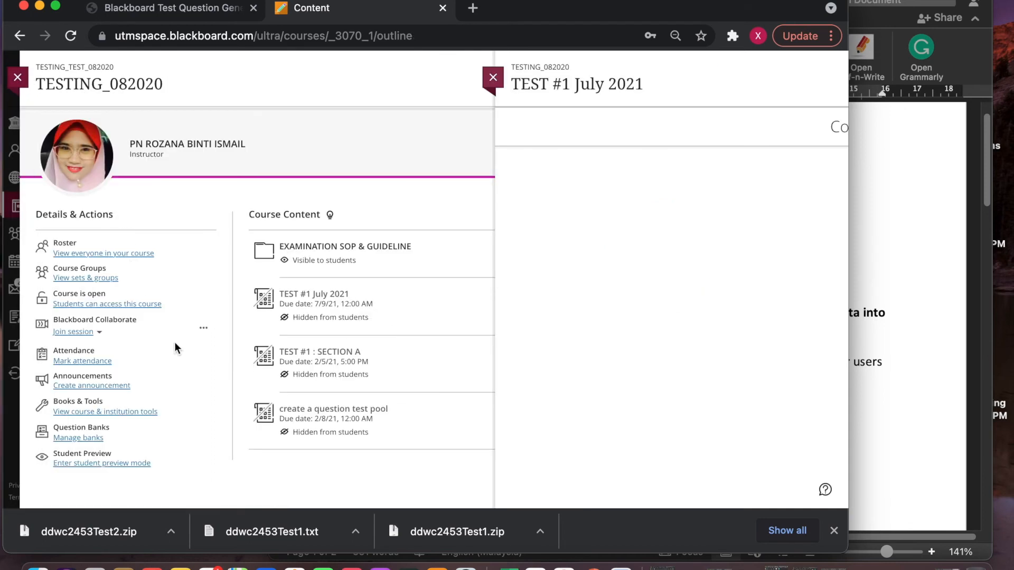
click(80, 440)
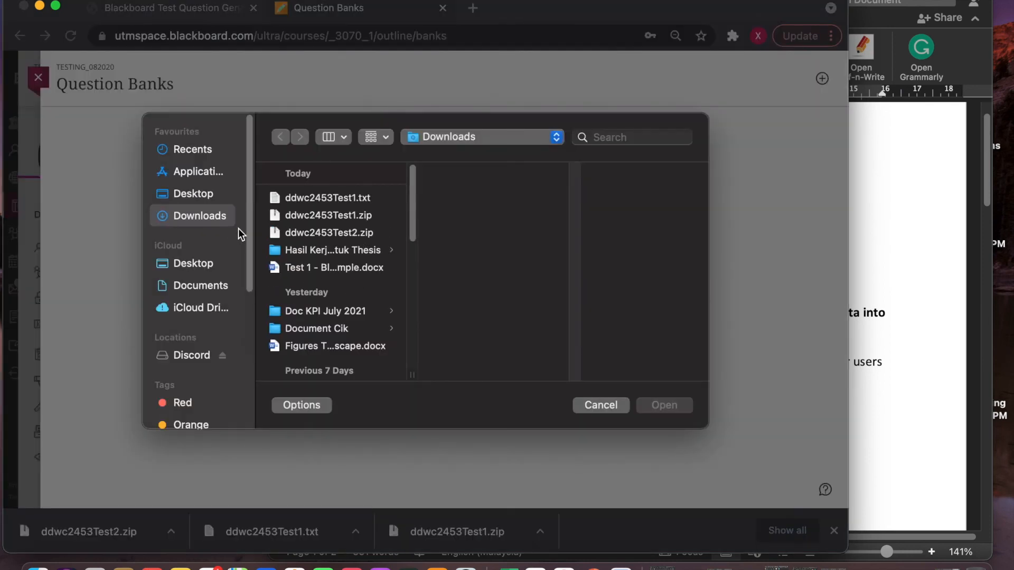
click(325, 236)
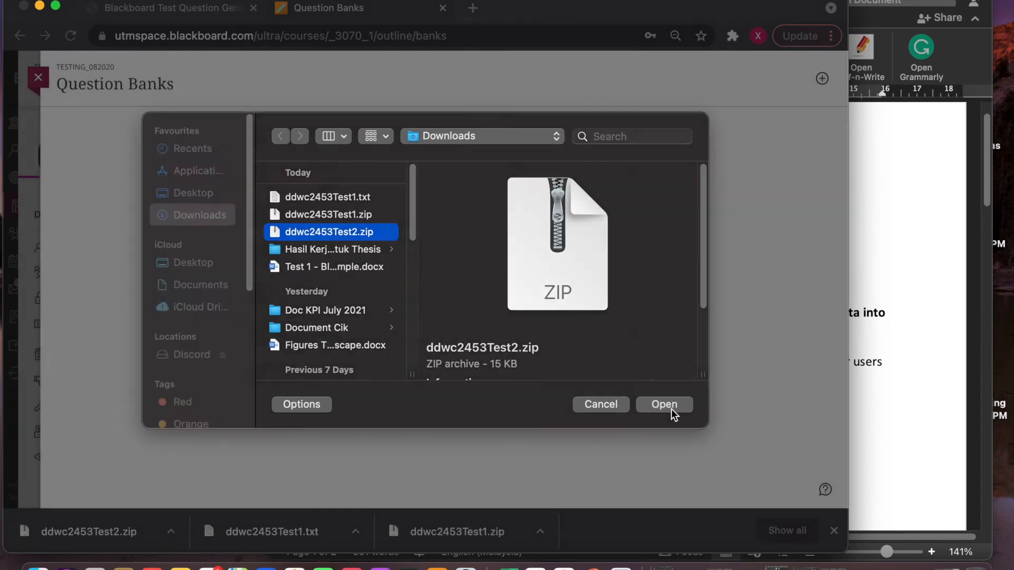
click(670, 408)
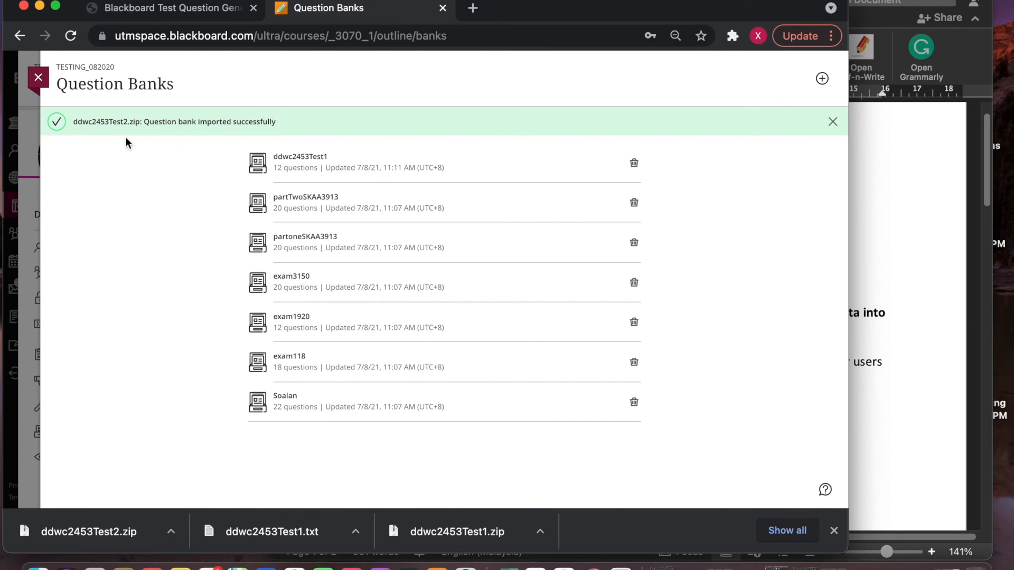
click(833, 123)
Reopen the course's question banks and check the list for the imported ddwc2453Test2 bank.
click(39, 81)
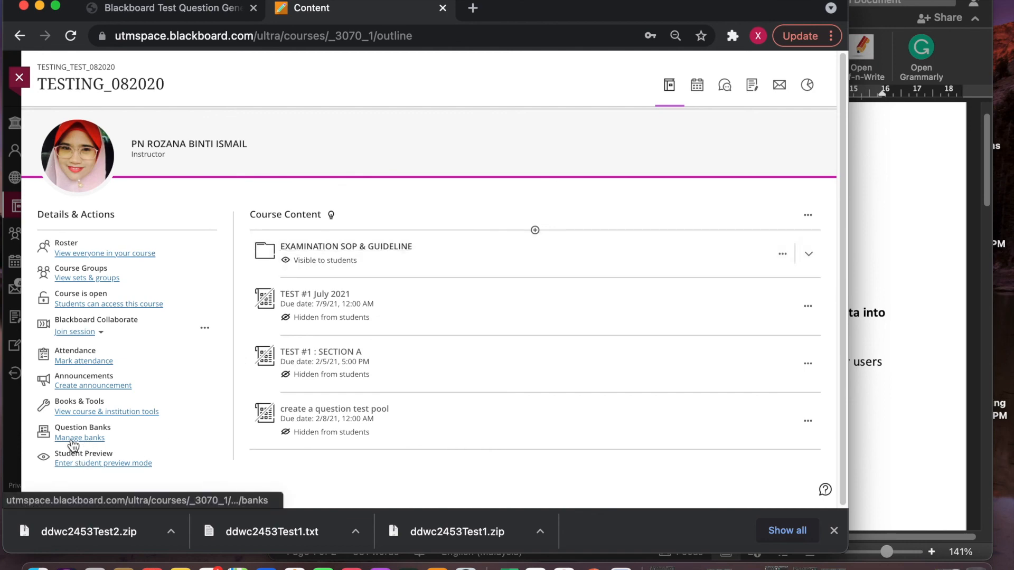
click(80, 440)
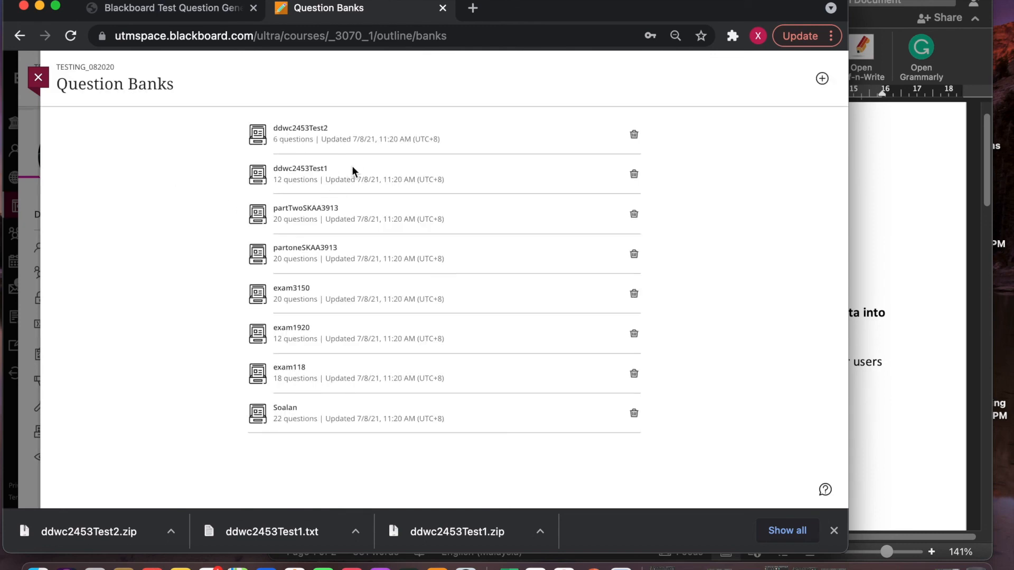
drag(313, 128, 338, 133)
click(358, 131)
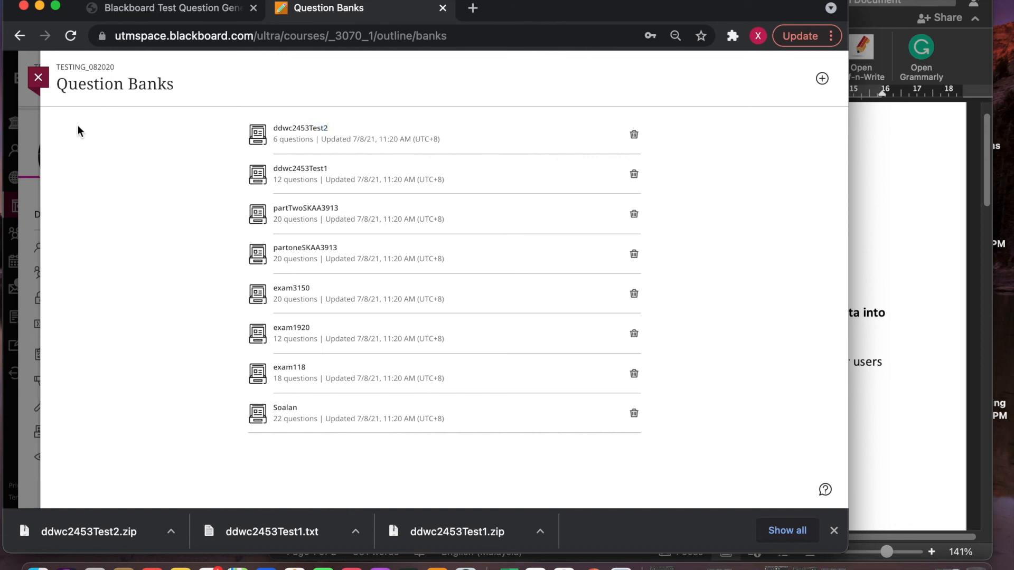
click(40, 85)
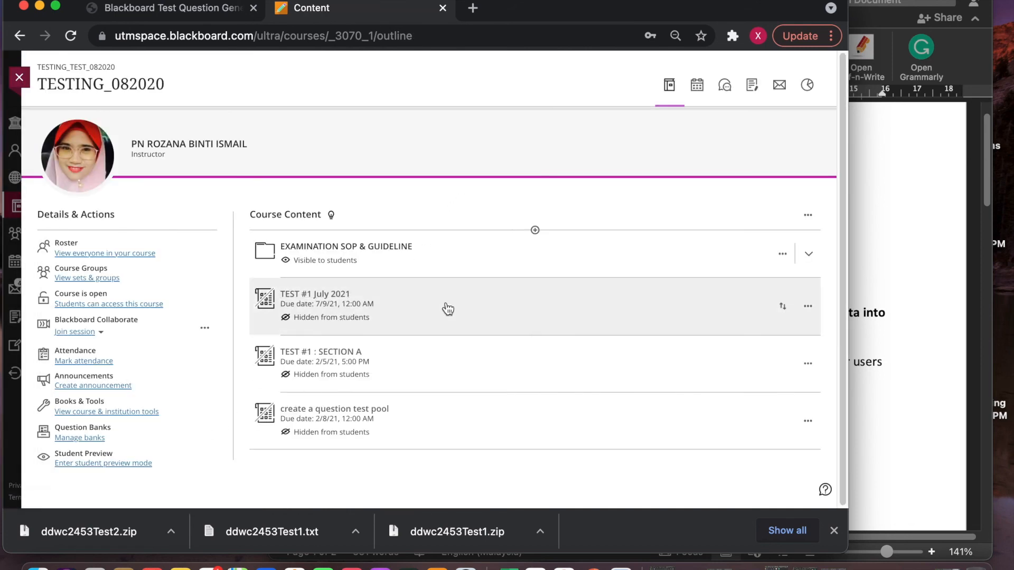
In TEST #1 July 2021, start a new question pool below Questions 1-2 and filter its sources to the ddwc2453Test2 bank.
click(448, 309)
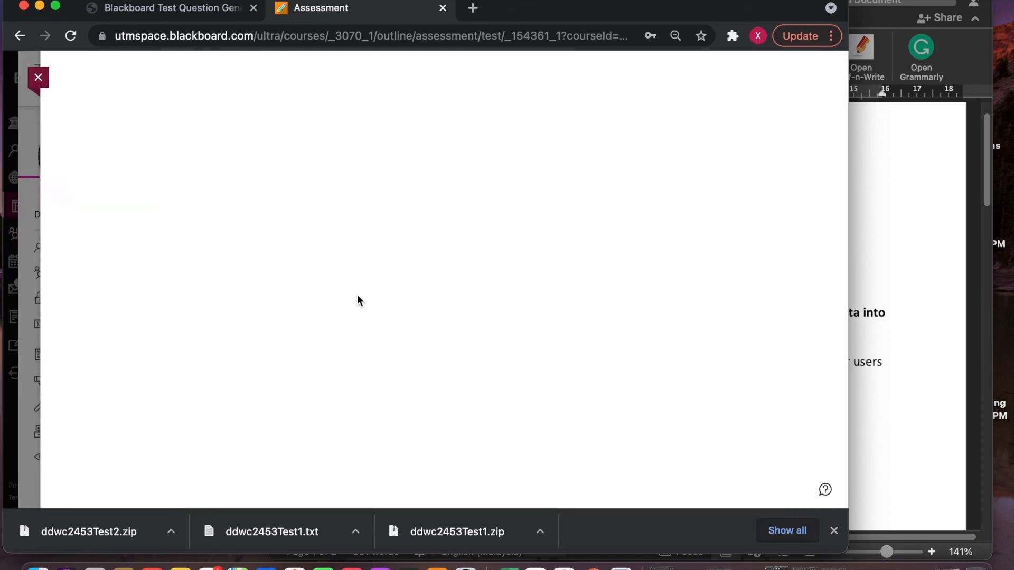
click(333, 271)
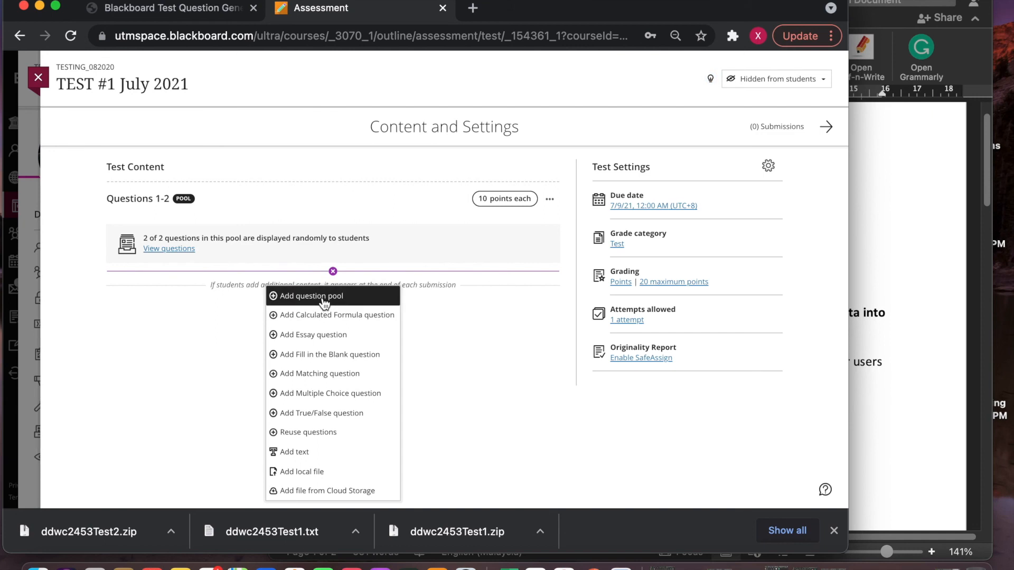
click(323, 299)
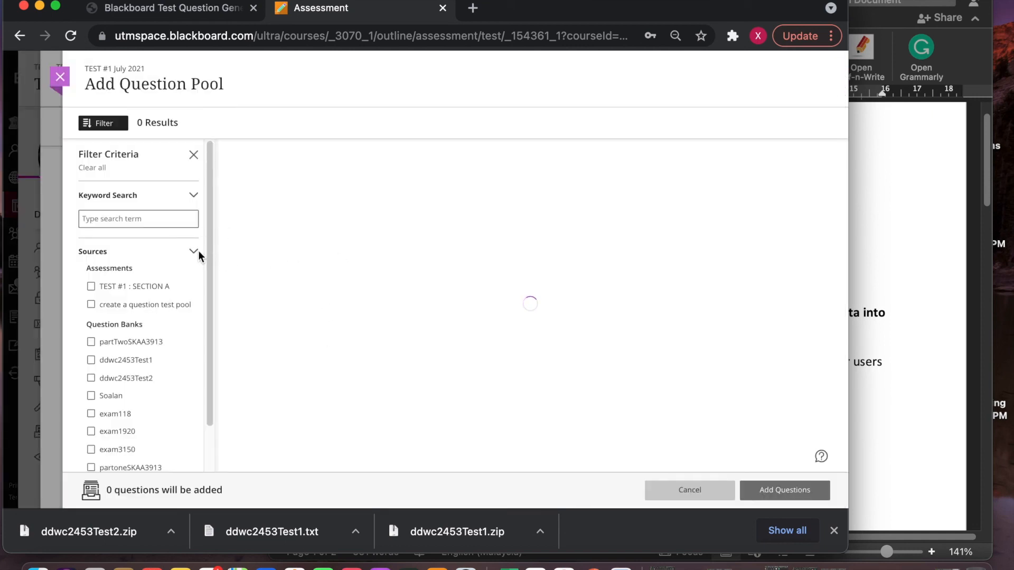
scroll(134, 262, down, 1)
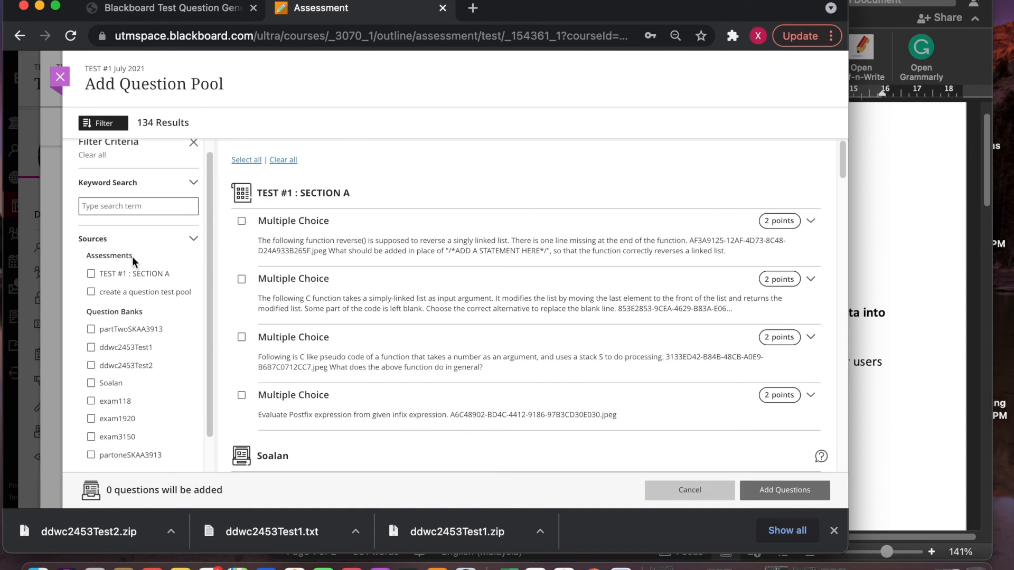
scroll(133, 261, down, 2)
click(92, 330)
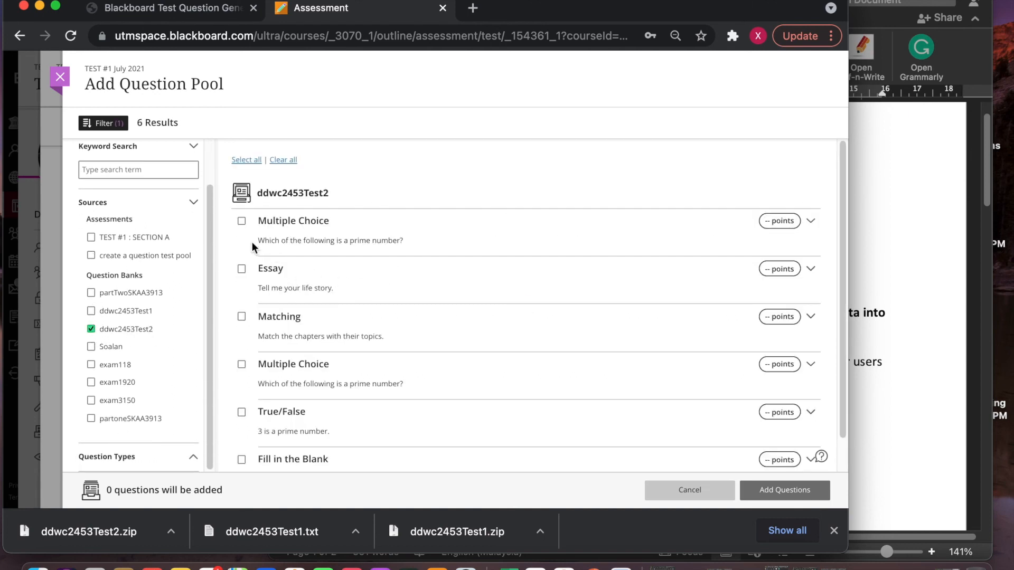
Select all six ddwc2453Test2 questions for the pool: both Multiple Choice, Essay, Matching, True/False and Fill in the Blank.
scroll(254, 245, down, 1)
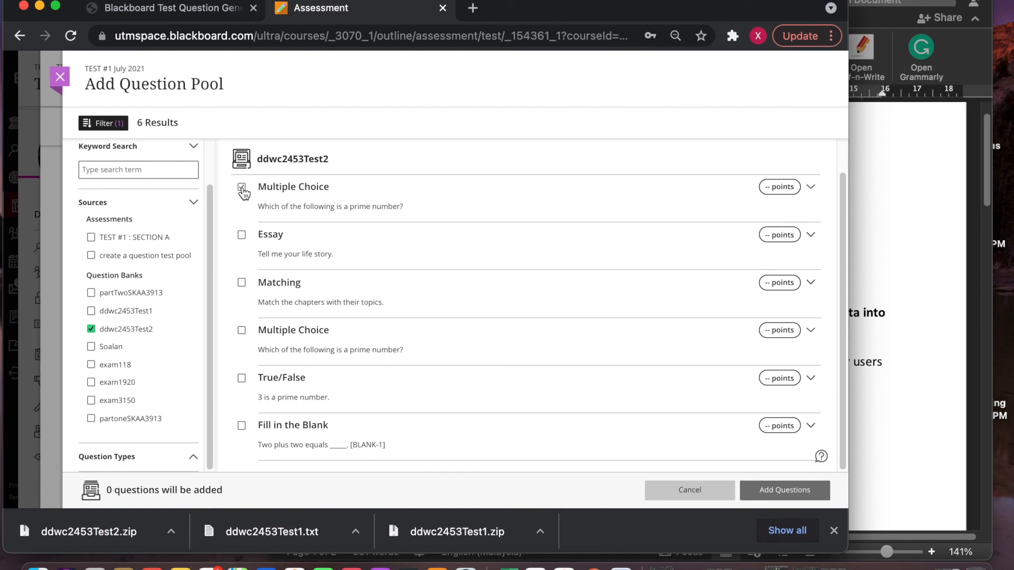
click(242, 188)
click(242, 235)
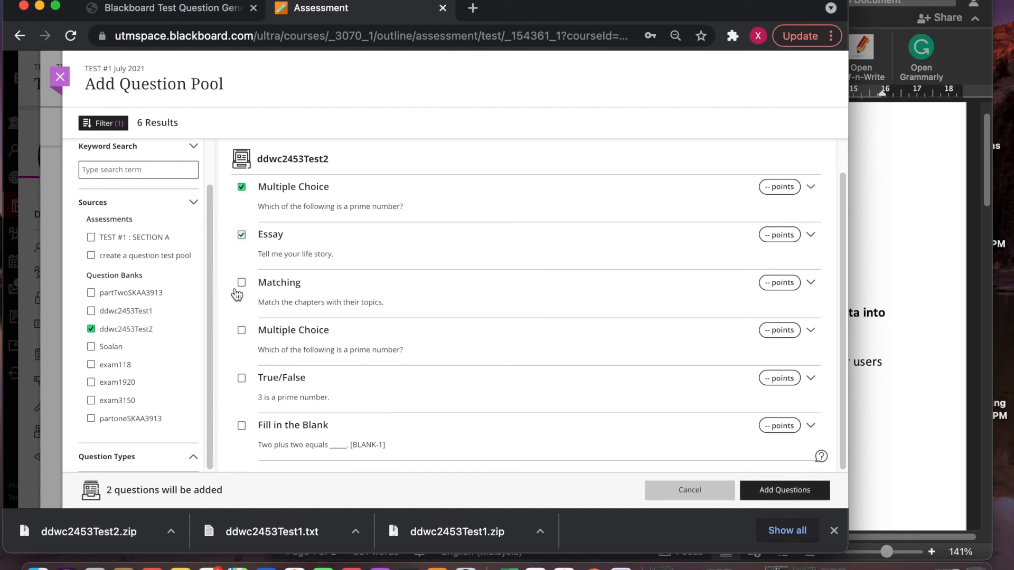
click(242, 282)
click(242, 331)
click(242, 378)
click(242, 426)
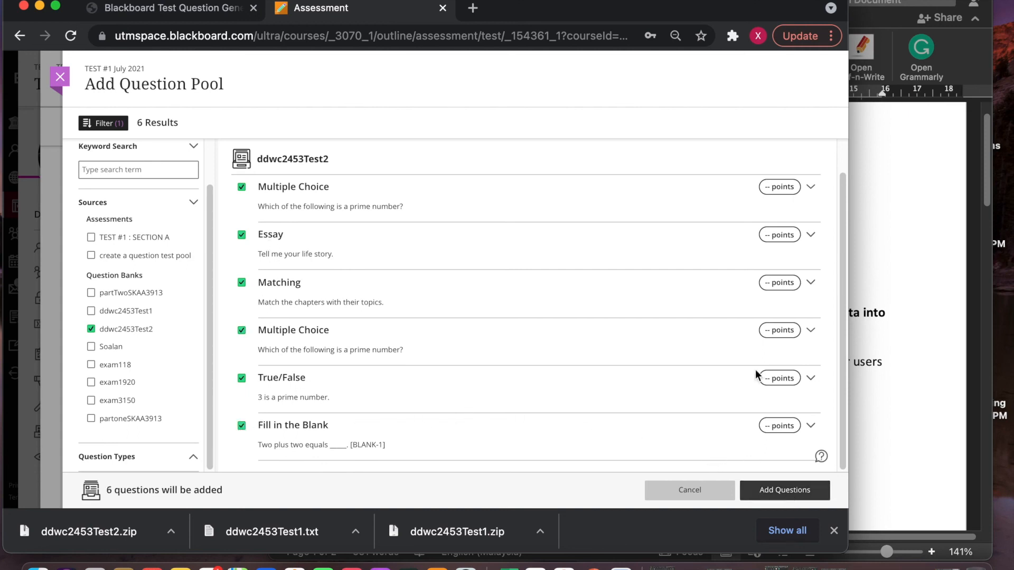
Set the score of each selected ddwc2453Test2 question to 2 points.
click(779, 187)
text(2)
click(775, 235)
text(2)
click(771, 288)
text(2)
click(770, 334)
text(2)
click(768, 378)
text(2)
click(772, 428)
text(2)
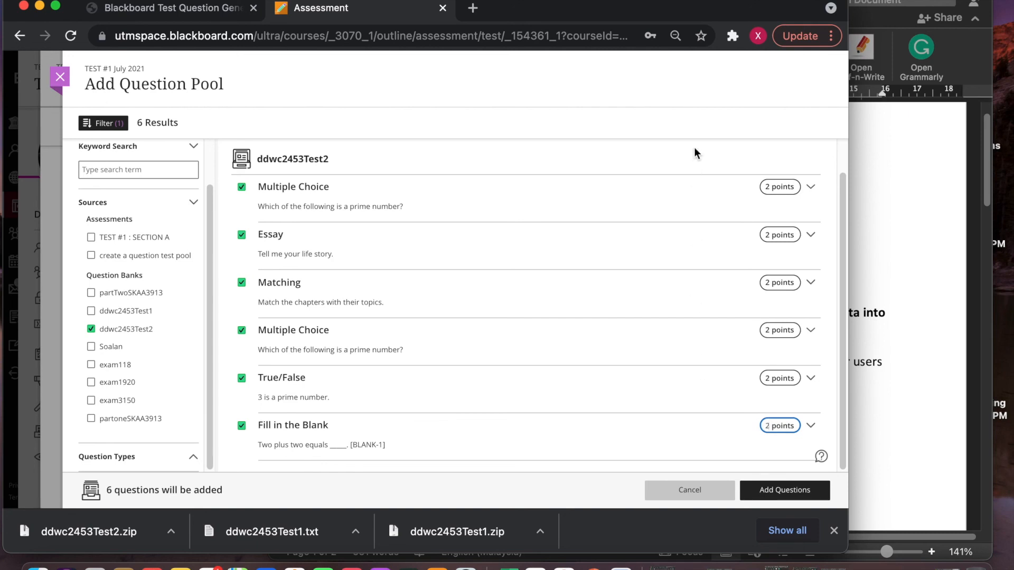
Add the selected questions to the test and save the new pool at 10 points each.
click(770, 490)
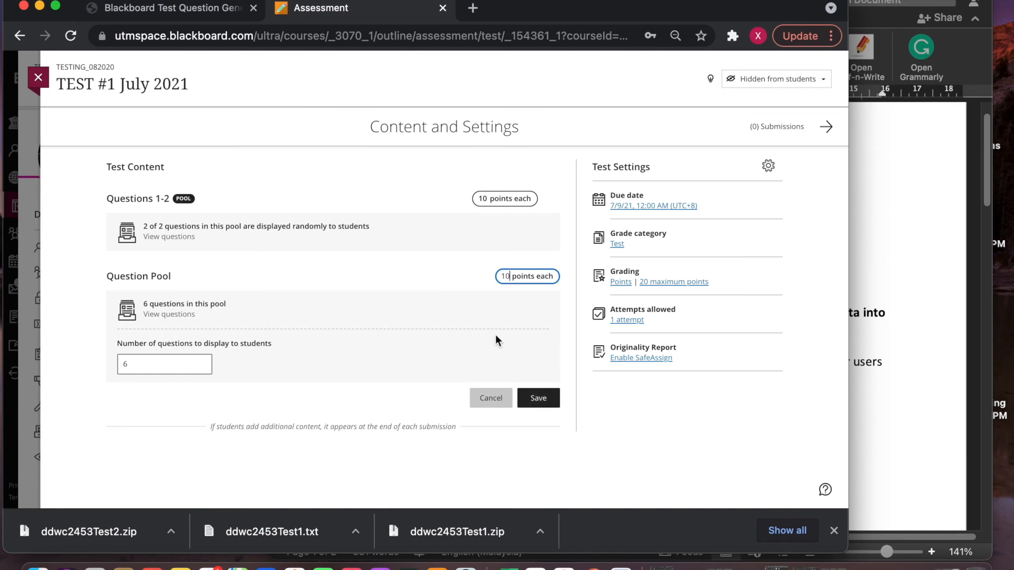
key(BackSpace)
key(BackSpace)
click(537, 401)
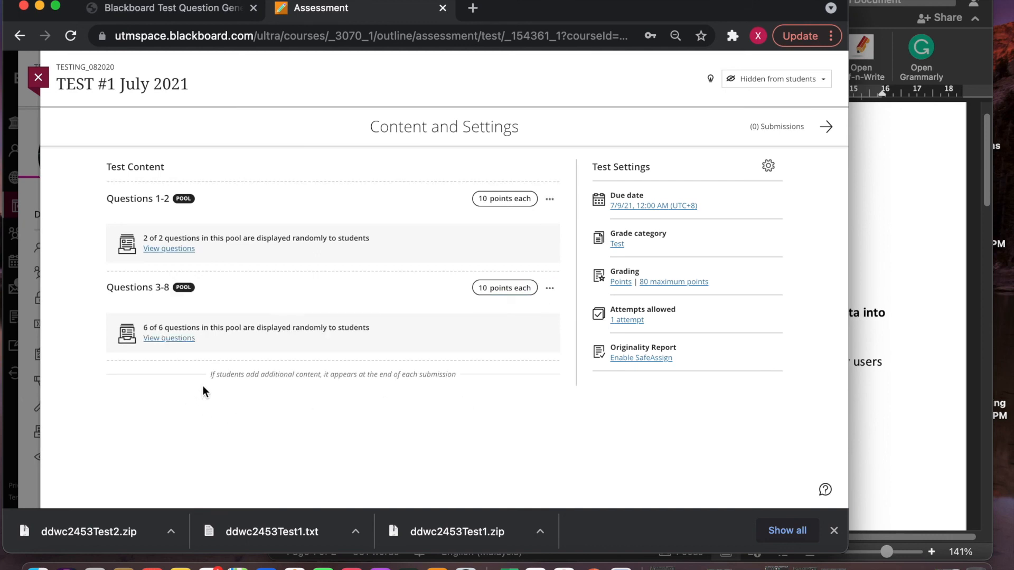
Review the questions in the Questions 3-8 pool, from the first Multiple Choice question through Fill in the Blank.
click(179, 340)
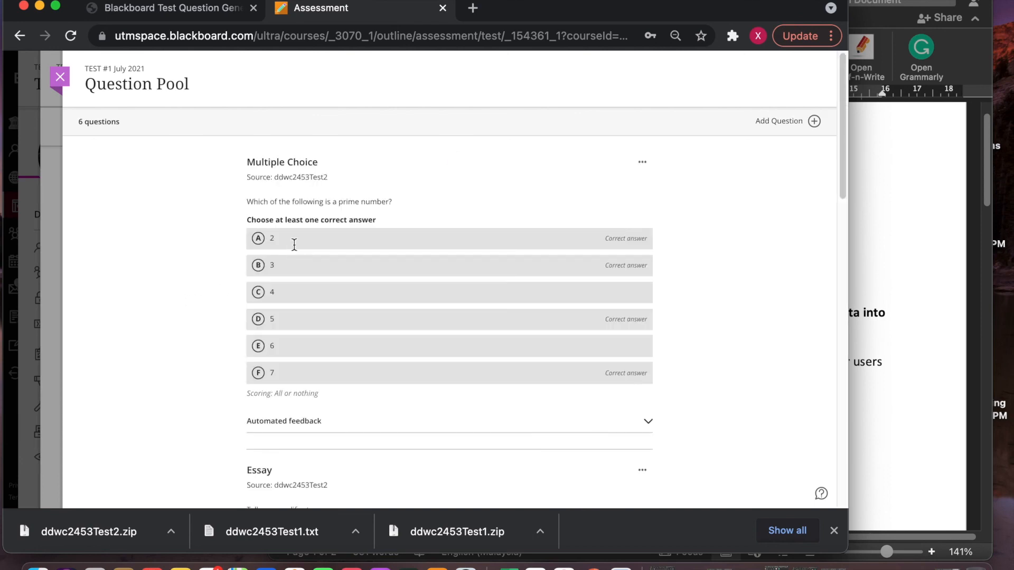
scroll(312, 248, down, 2)
scroll(317, 225, down, 1)
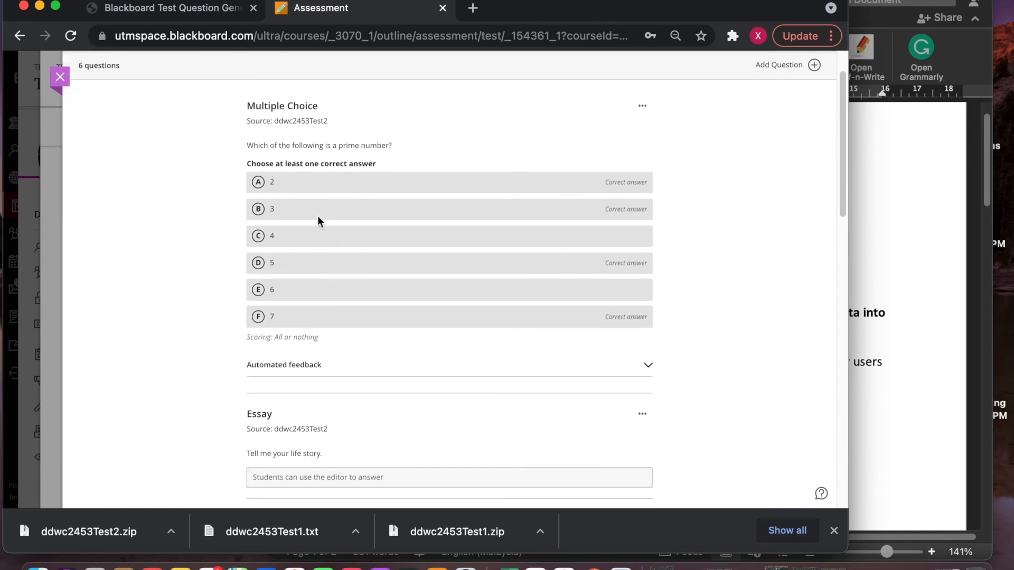
scroll(392, 292, down, 5)
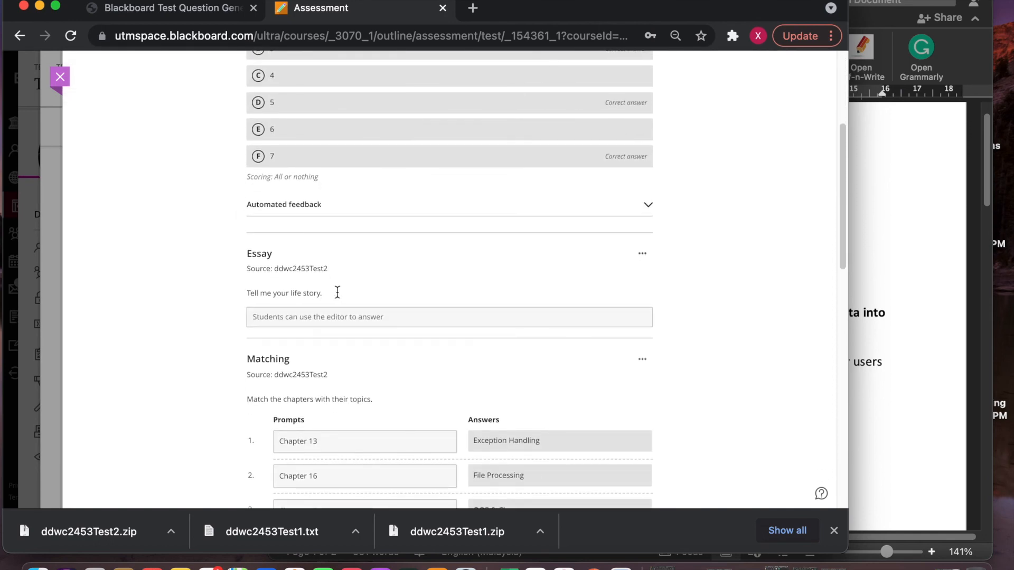
scroll(341, 316, down, 7)
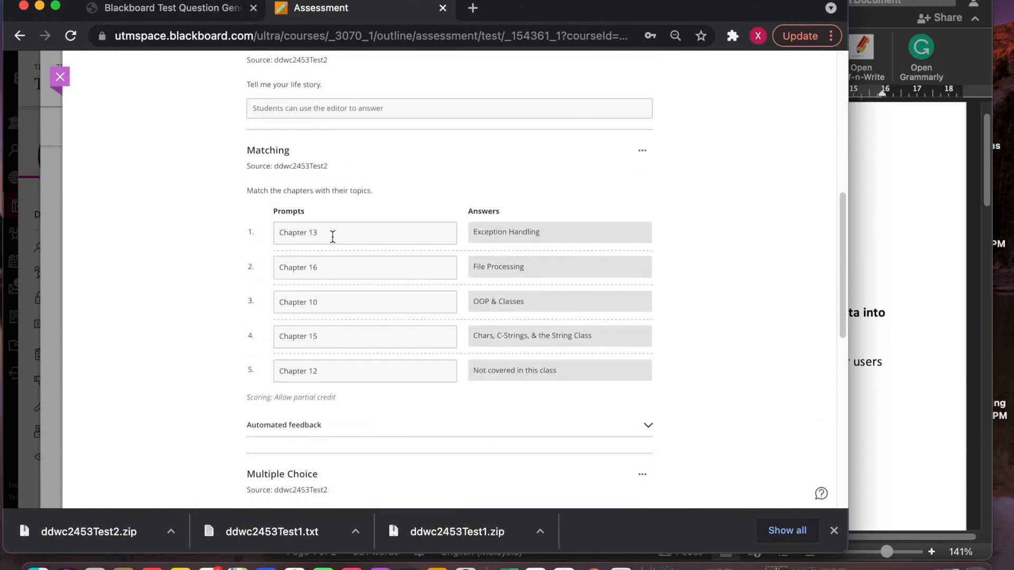
scroll(370, 329, down, 4)
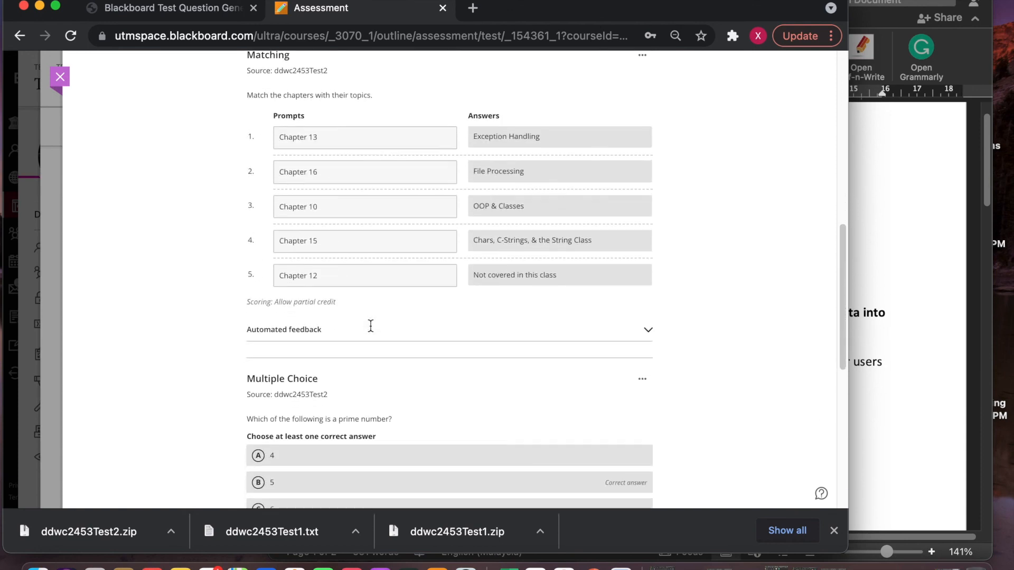
scroll(370, 329, down, 4)
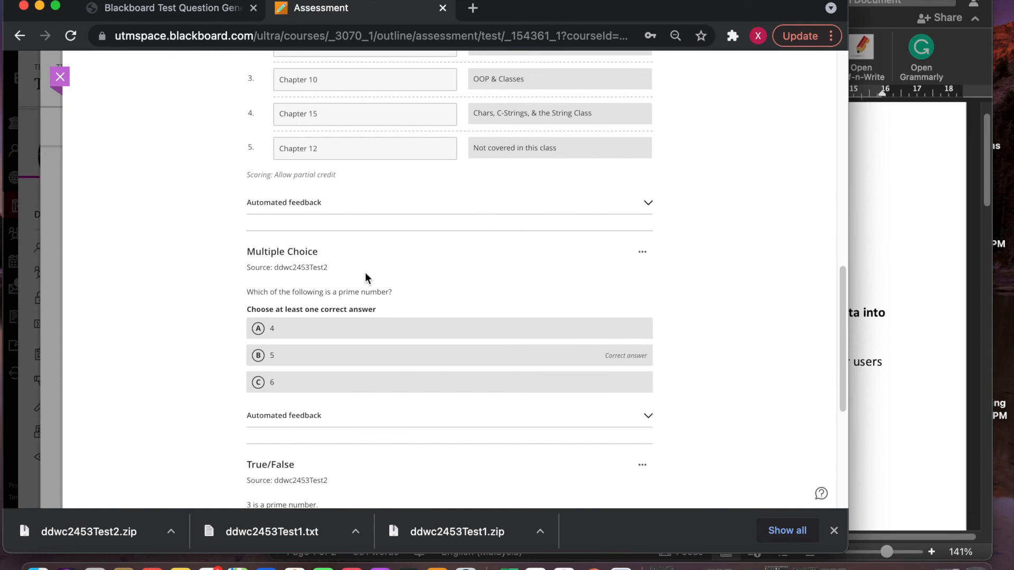
scroll(317, 338, down, 7)
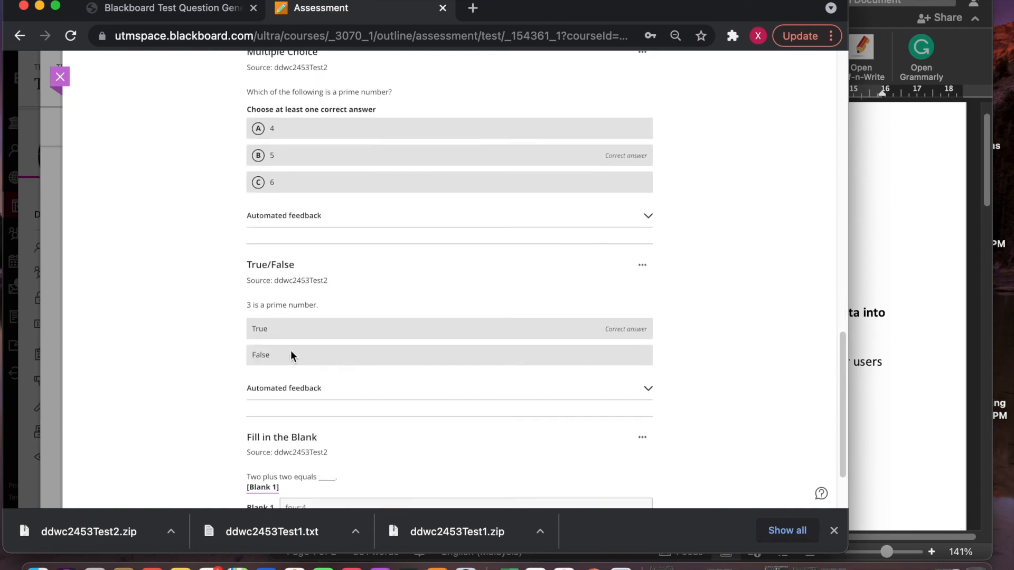
scroll(317, 347, down, 3)
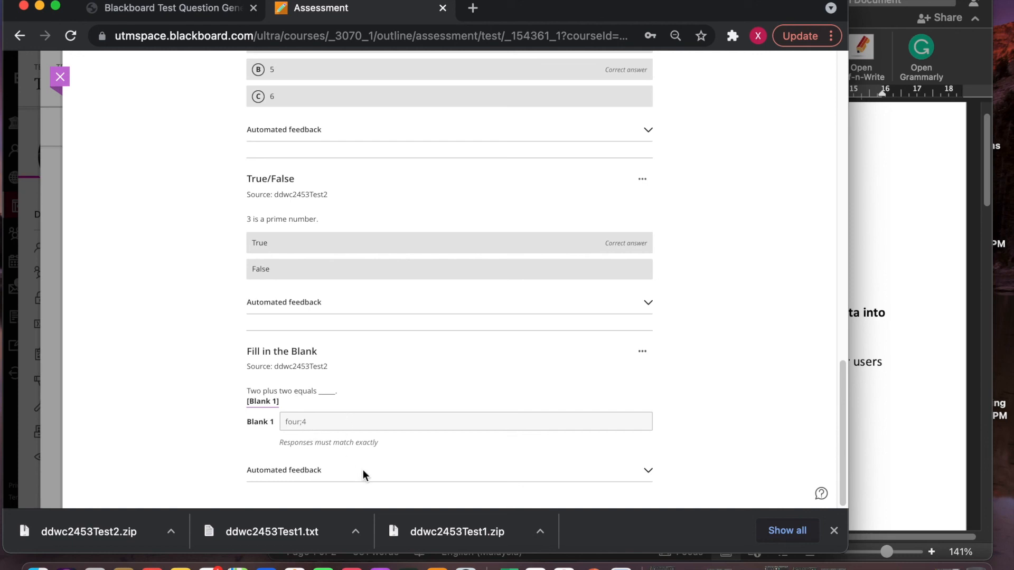
scroll(394, 255, up, 15)
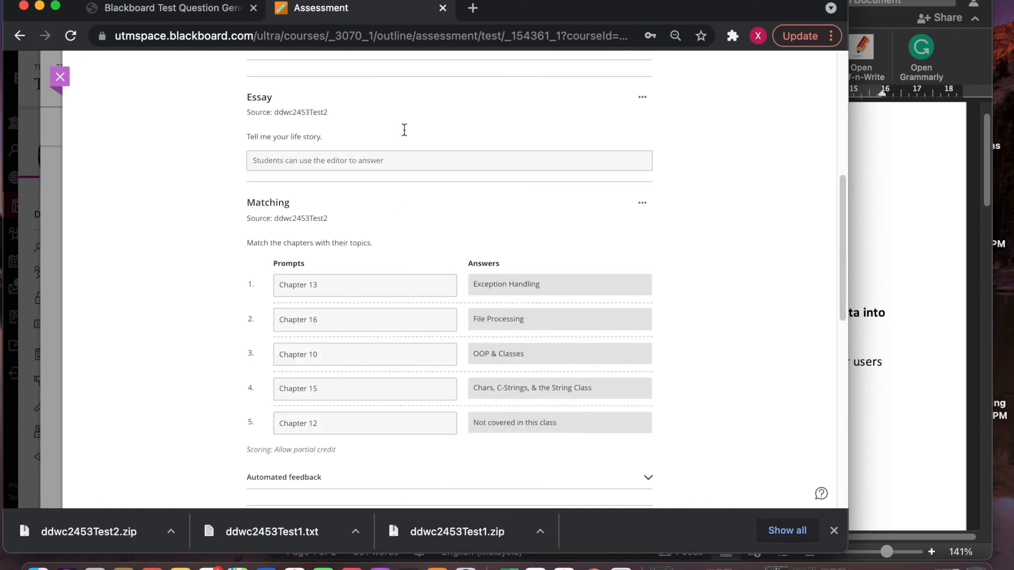
Open the pool's first Multiple Choice question, the multiple-answer prime number one, for editing and check its available scoring options.
click(643, 162)
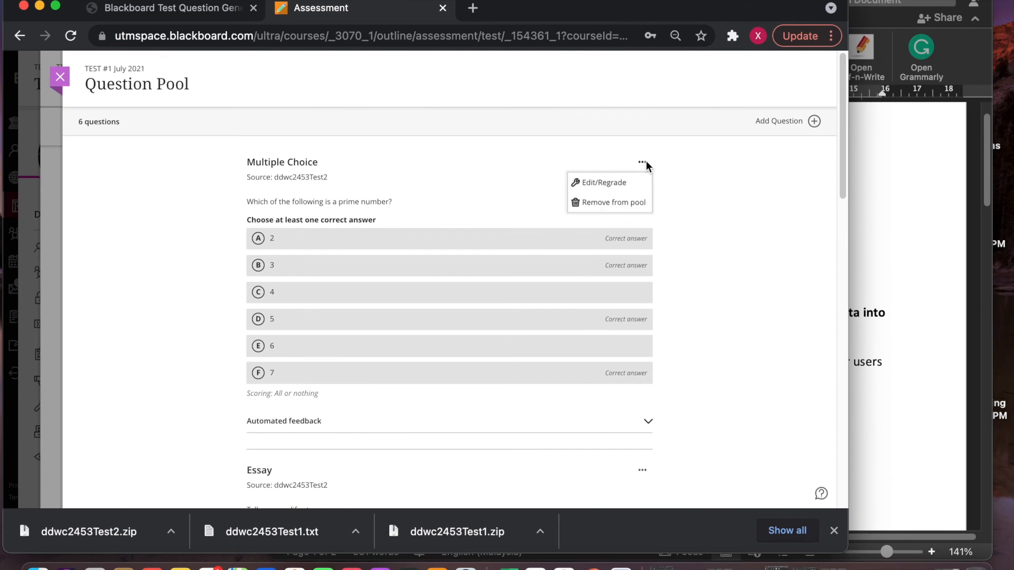
click(616, 185)
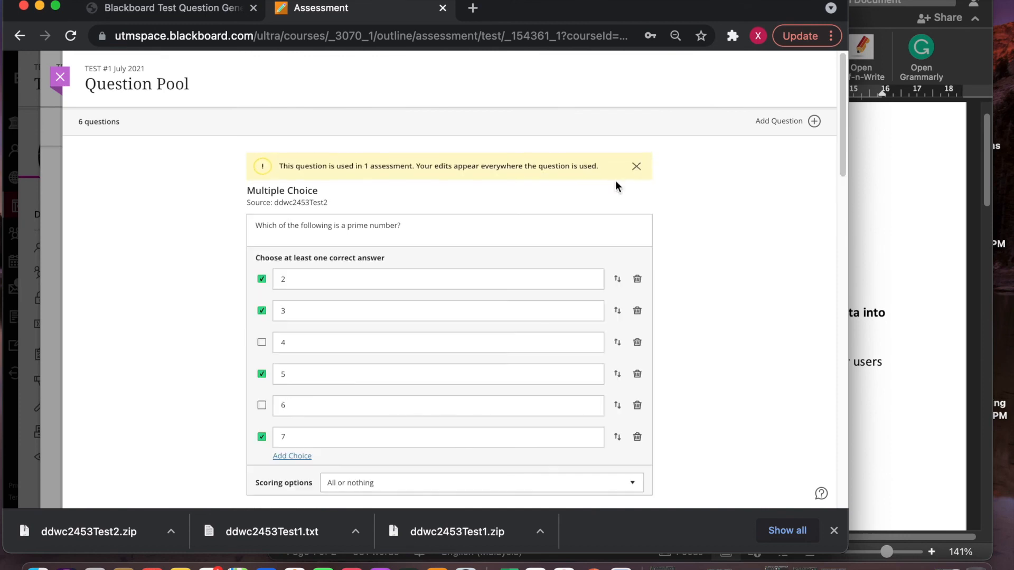
scroll(407, 299, down, 5)
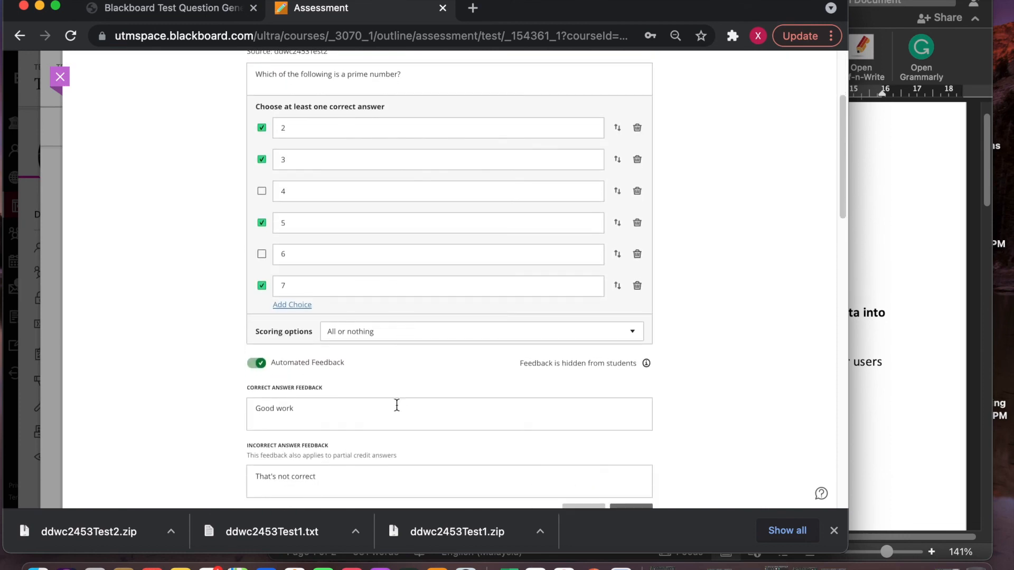
click(347, 334)
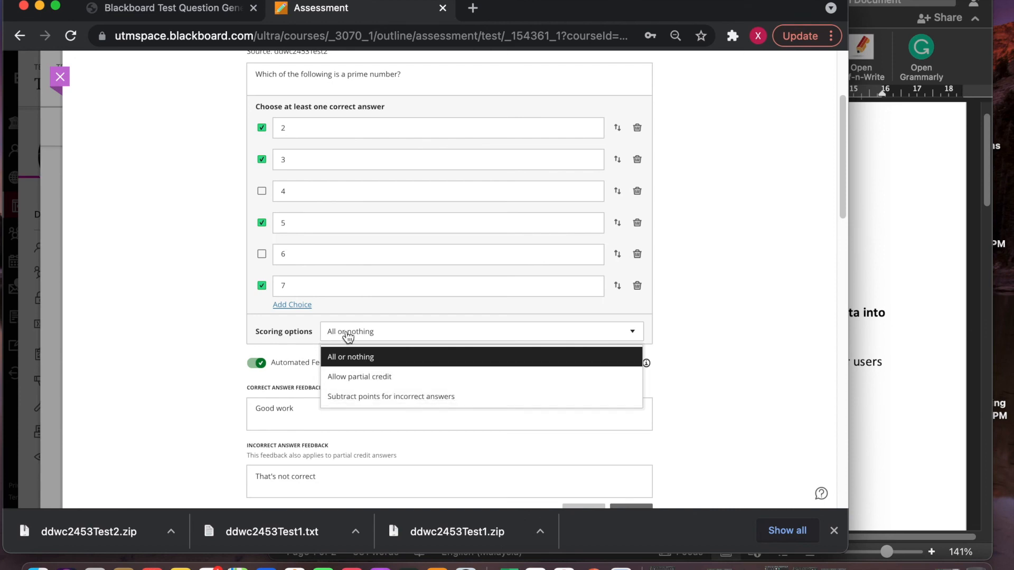
click(159, 340)
Turn off automated feedback for the question, save and confirm the update, and return to the test's content.
scroll(306, 372, down, 1)
scroll(306, 363, down, 3)
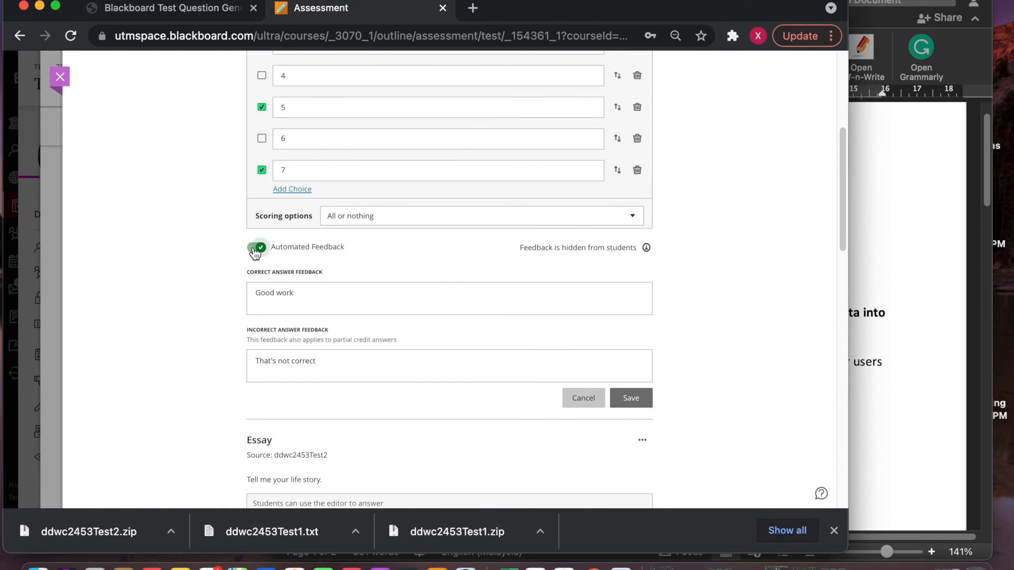
click(257, 249)
click(513, 324)
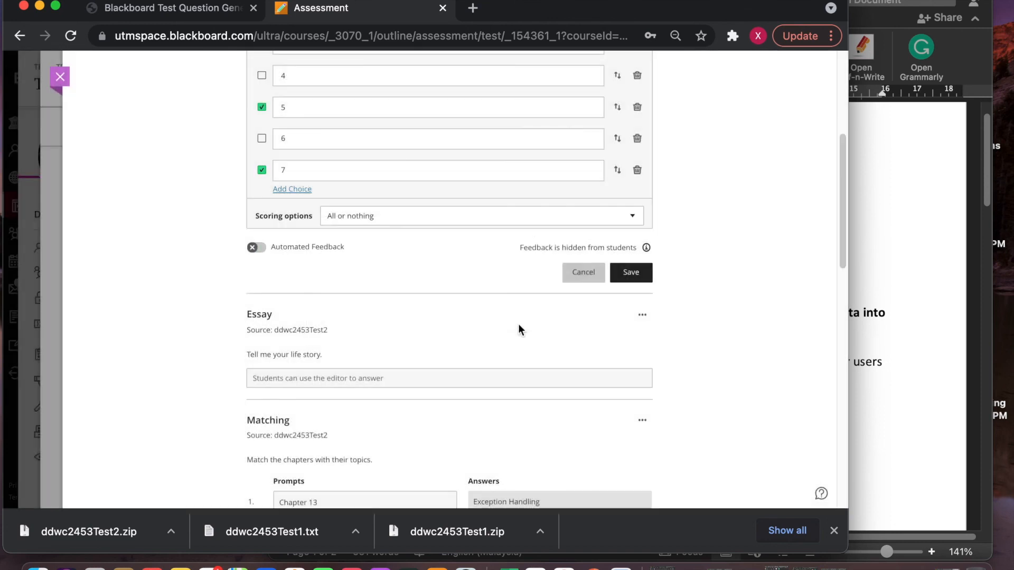
scroll(394, 324, down, 2)
click(640, 223)
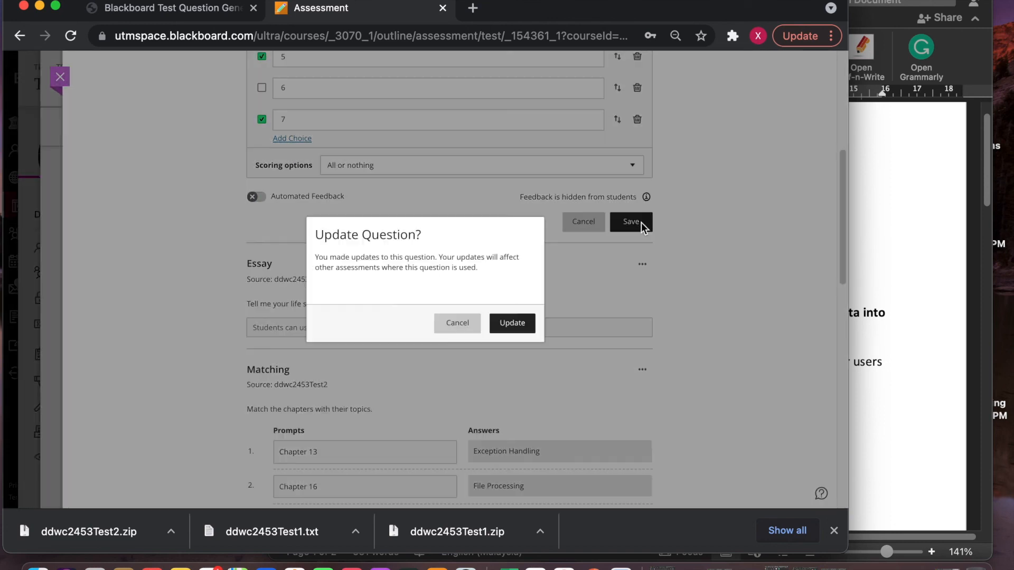
click(507, 324)
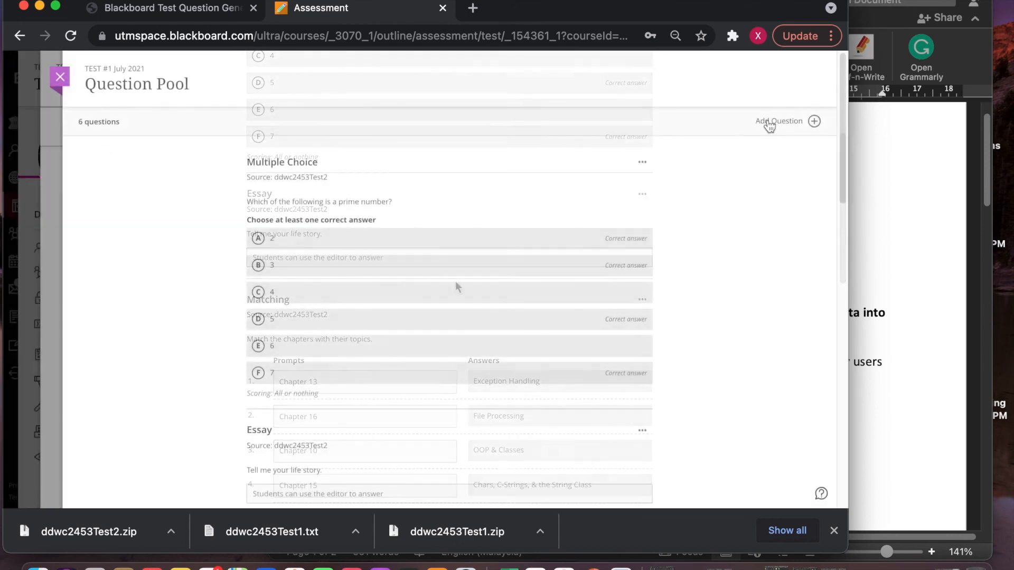
click(60, 79)
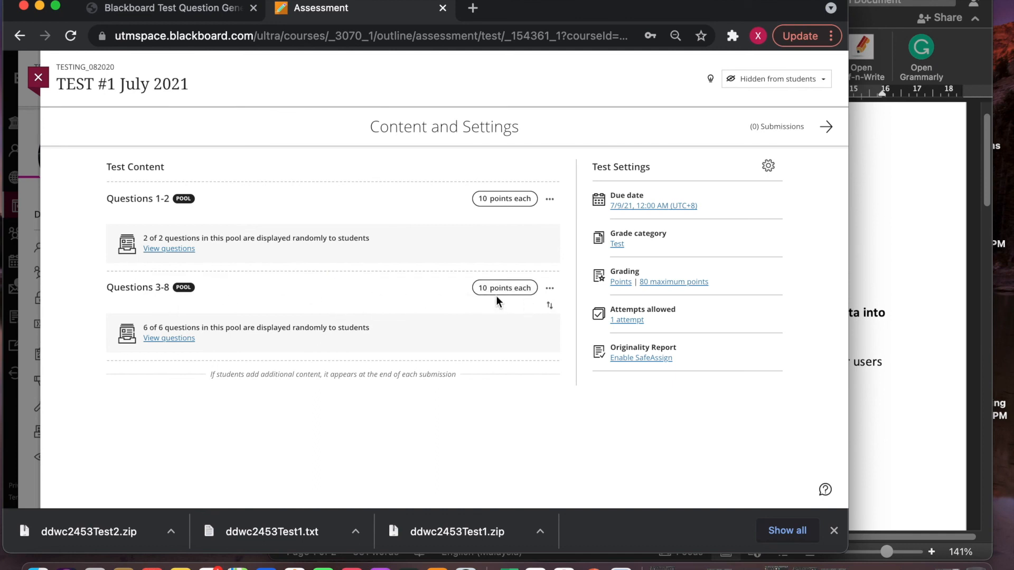
Set the Questions 3-8 pool to 2 points each and save it.
click(490, 289)
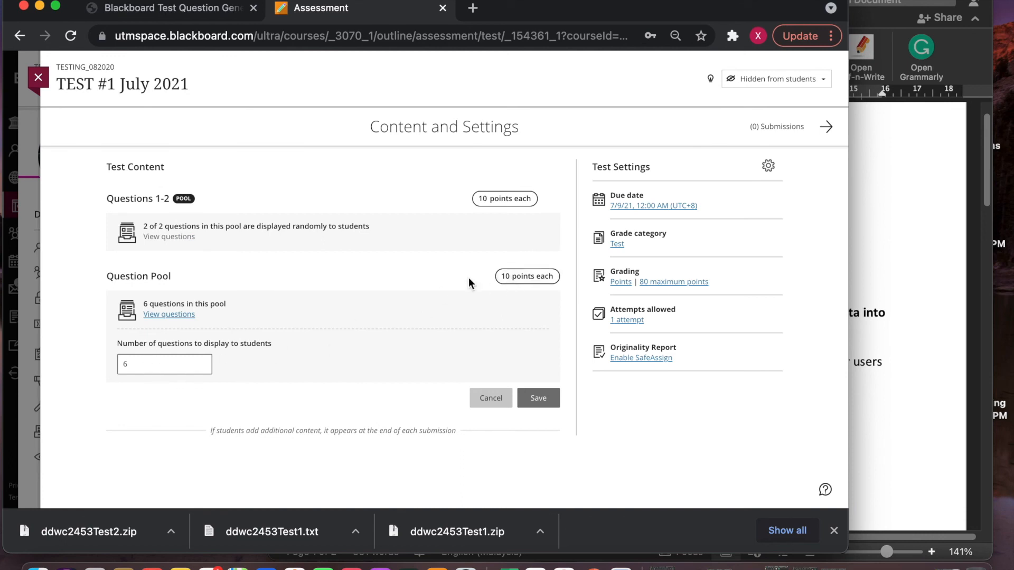
click(508, 280)
key(BackSpace)
text(2)
key(Delete)
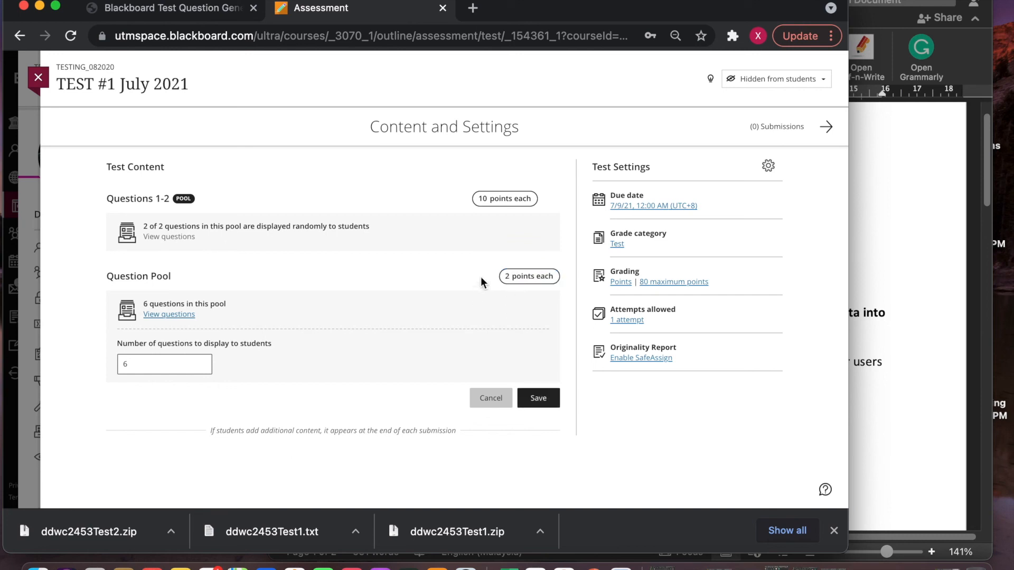
click(539, 398)
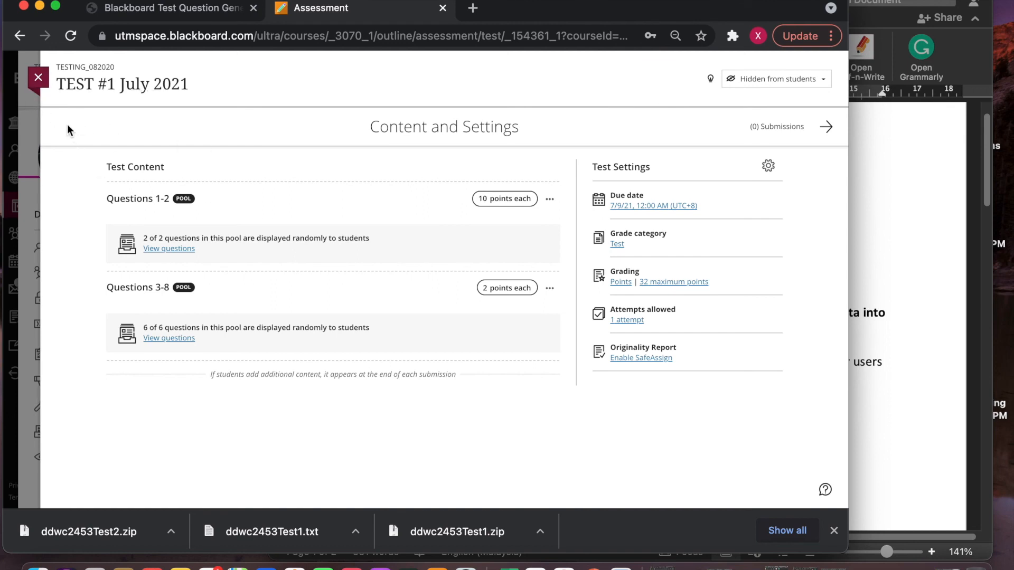
Switch to the Blackboard Test Generator page and review its instructions and the ddwc2453Test2 sample questions.
click(139, 10)
scroll(151, 70, up, 10)
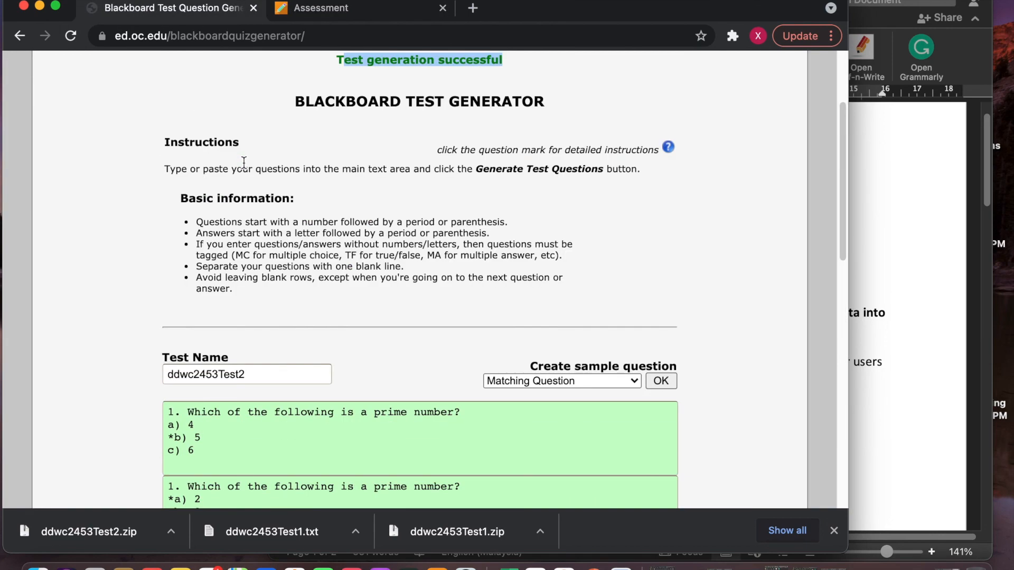
scroll(253, 211, up, 3)
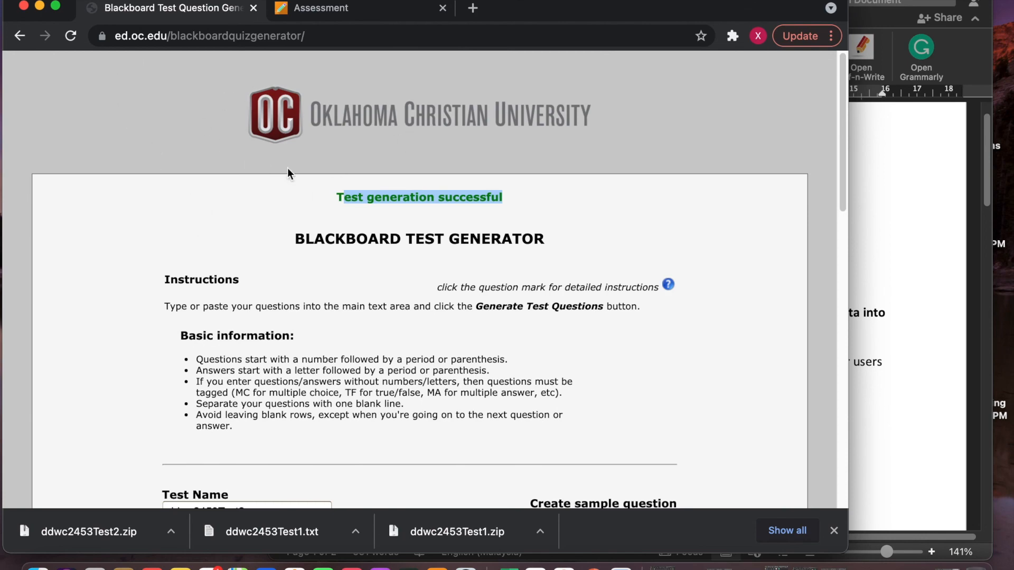
scroll(297, 254, down, 7)
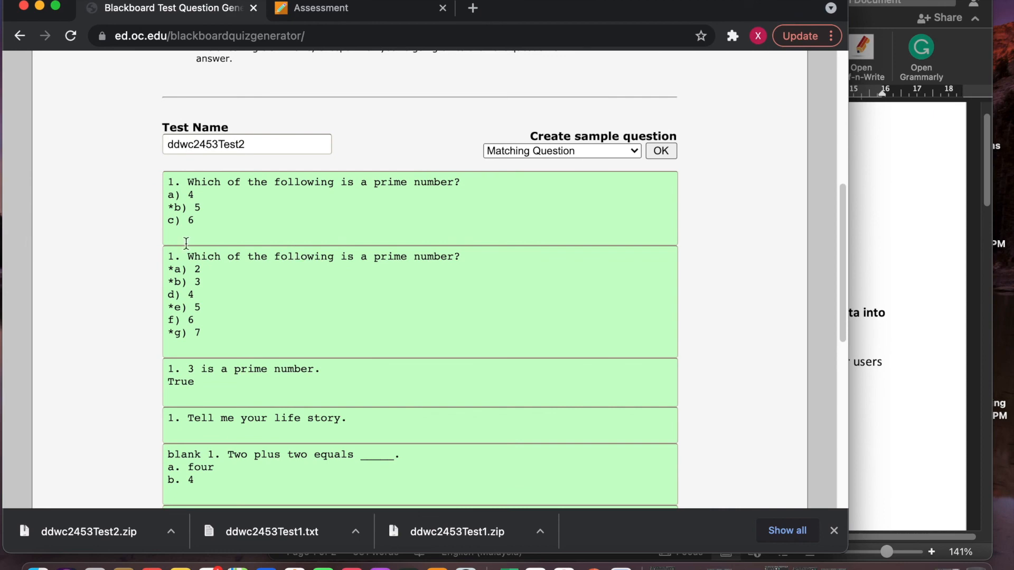
mouse_move(186, 243)
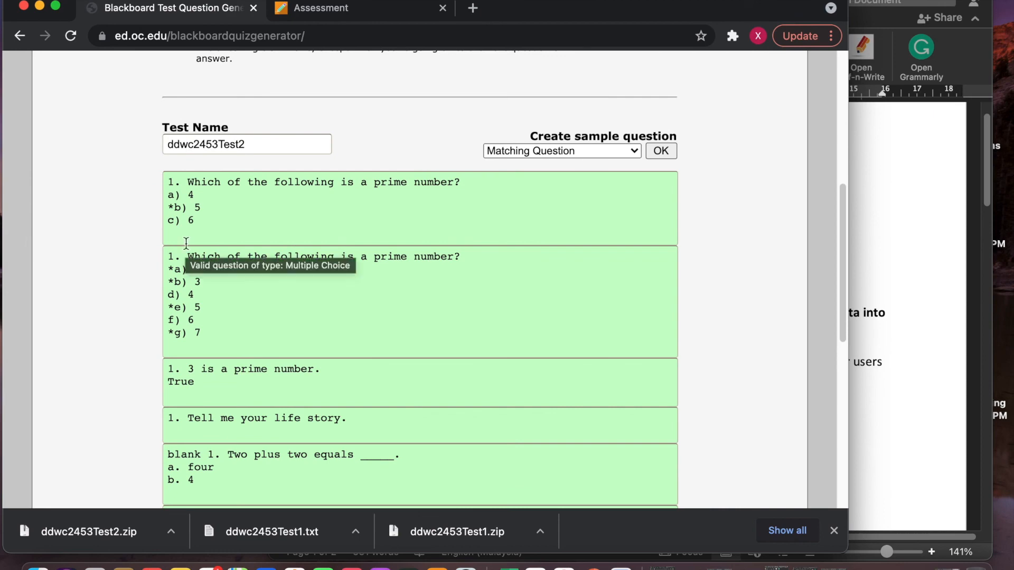